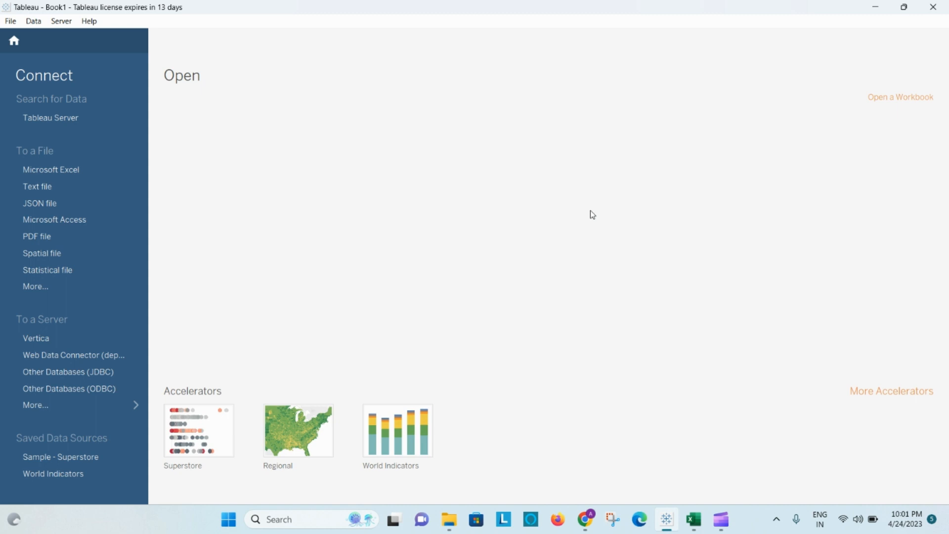
# Switch to the OfficeSupplies file in Excel and examine its OrderDate, Region, Rep, Item, Units and Unit Price columns
pyautogui.click(457, 527)
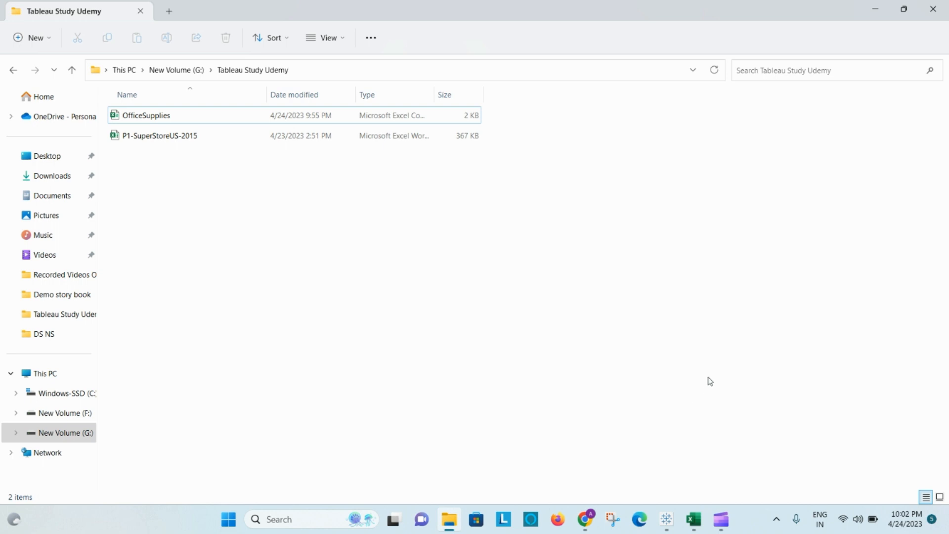
pyautogui.click(695, 524)
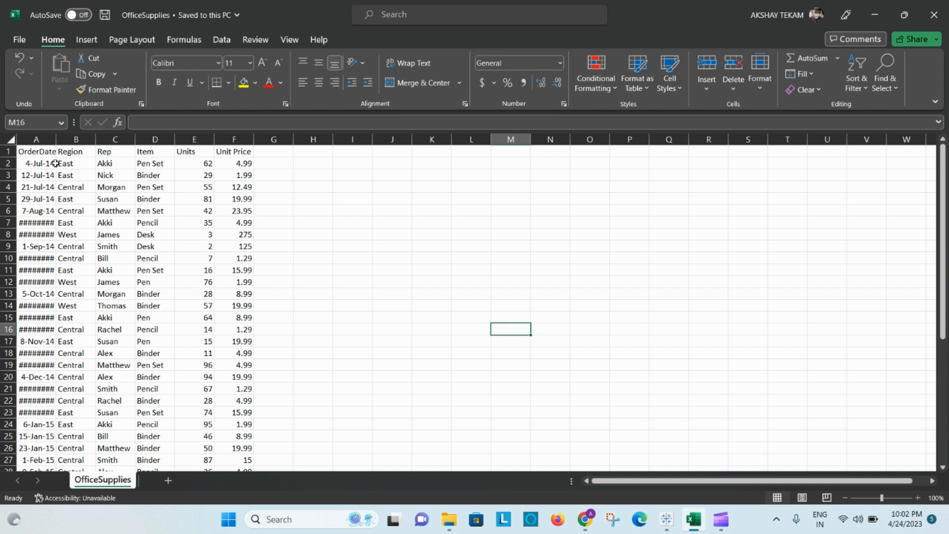
pyautogui.click(39, 153)
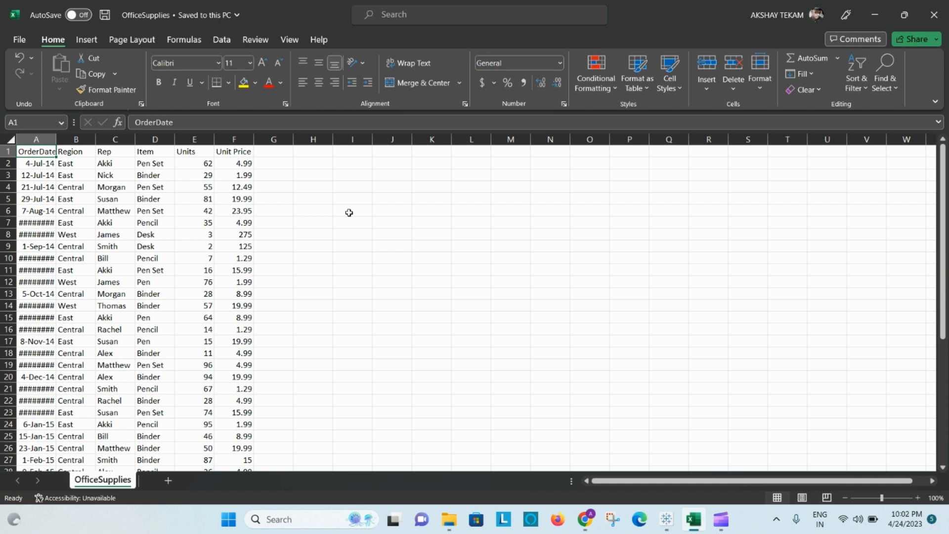
pyautogui.click(78, 152)
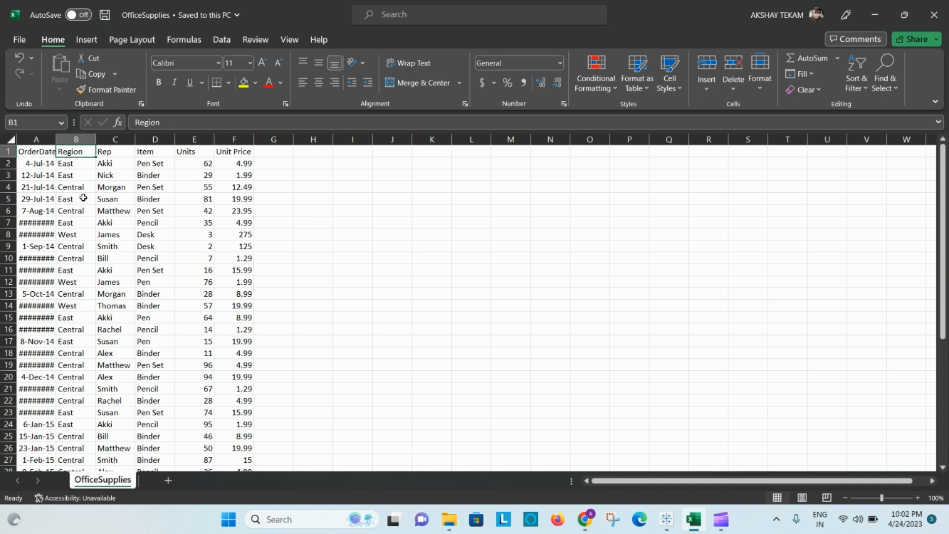
pyautogui.click(71, 235)
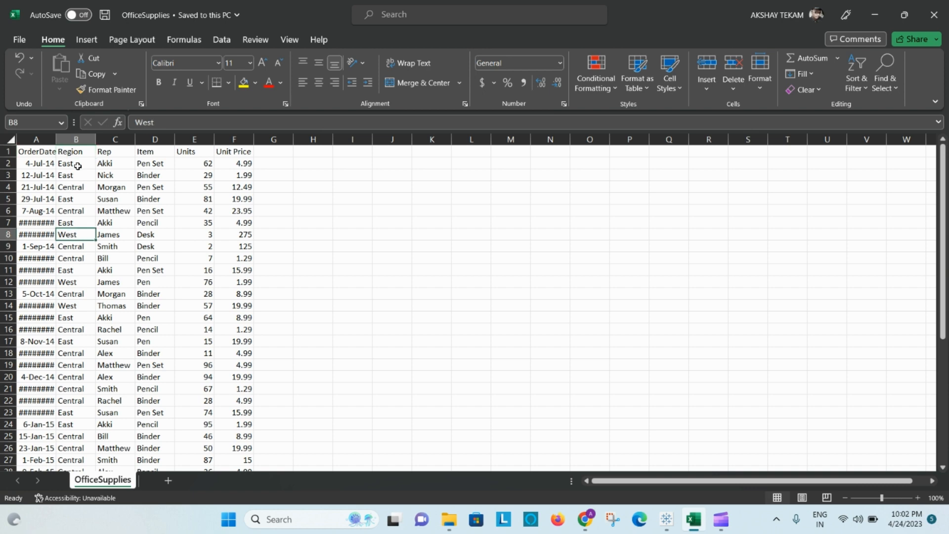
pyautogui.click(111, 154)
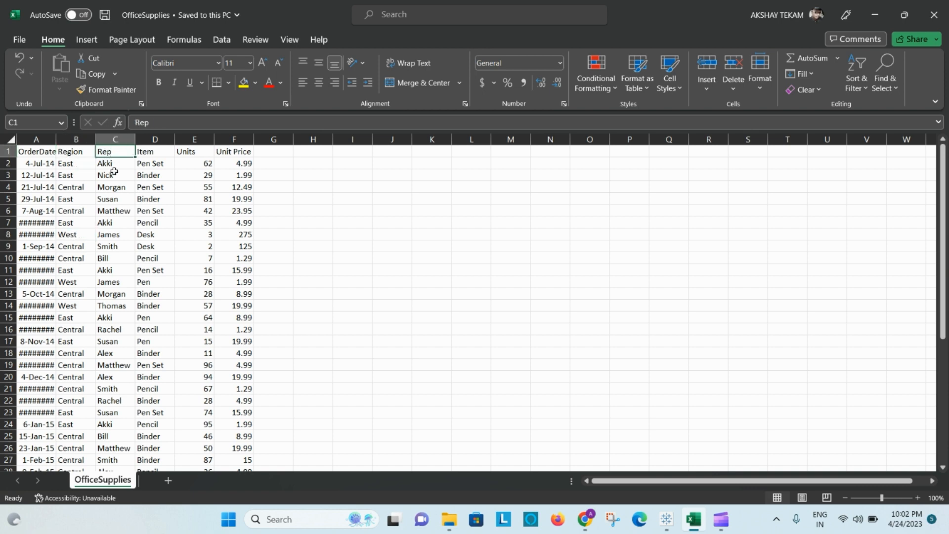
pyautogui.click(109, 164)
pyautogui.click(111, 174)
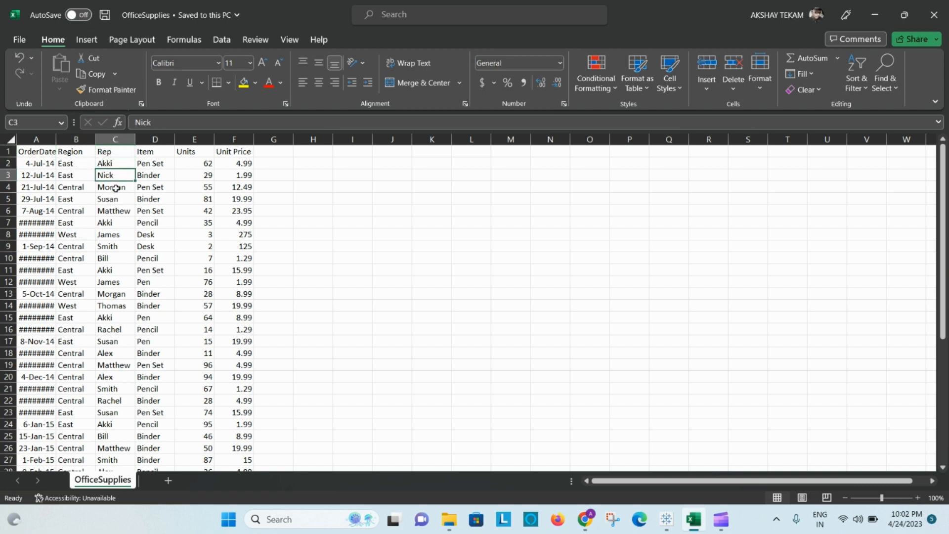
pyautogui.click(114, 188)
pyautogui.click(113, 201)
pyautogui.click(113, 210)
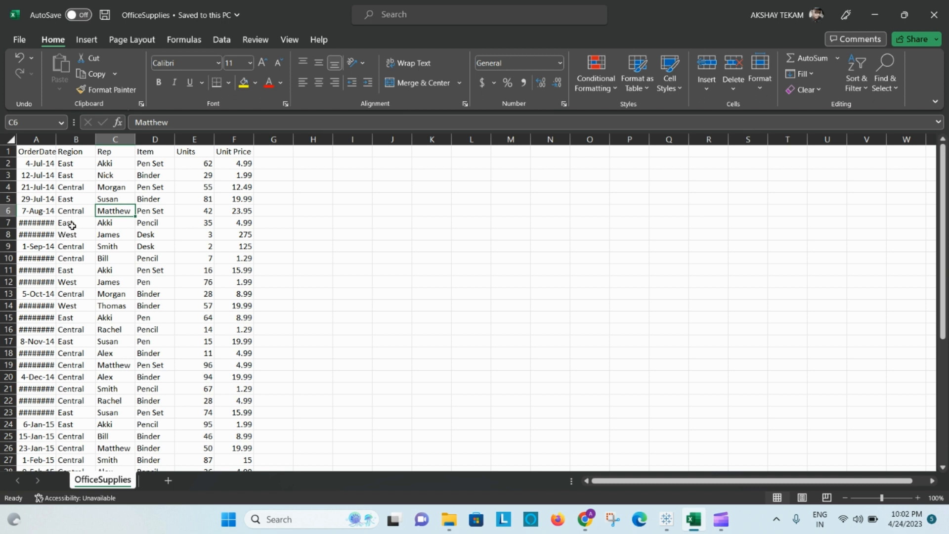
pyautogui.click(153, 153)
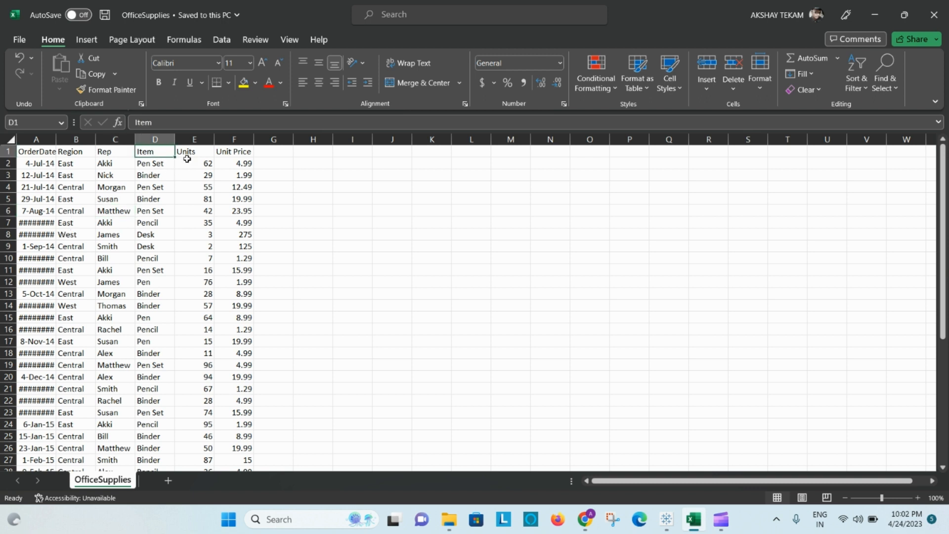
pyautogui.click(189, 152)
pyautogui.click(220, 153)
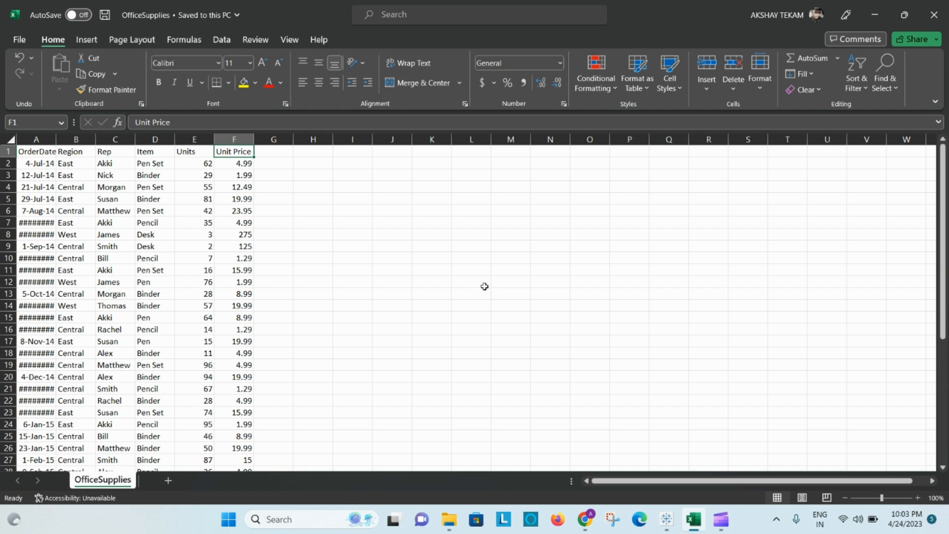
pyautogui.click(370, 274)
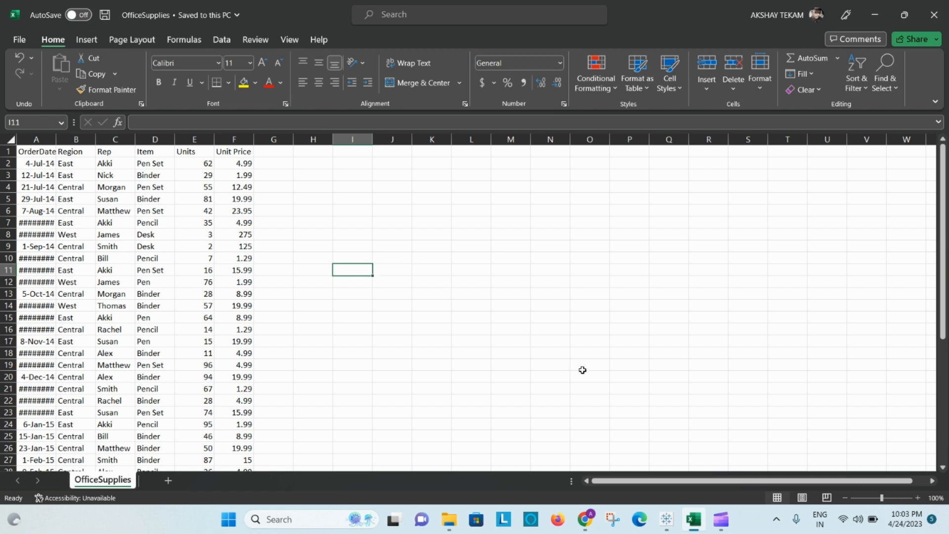
# Check the full file types of the two data files in the Tableau Study Udemy folder in File Explorer
pyautogui.click(667, 519)
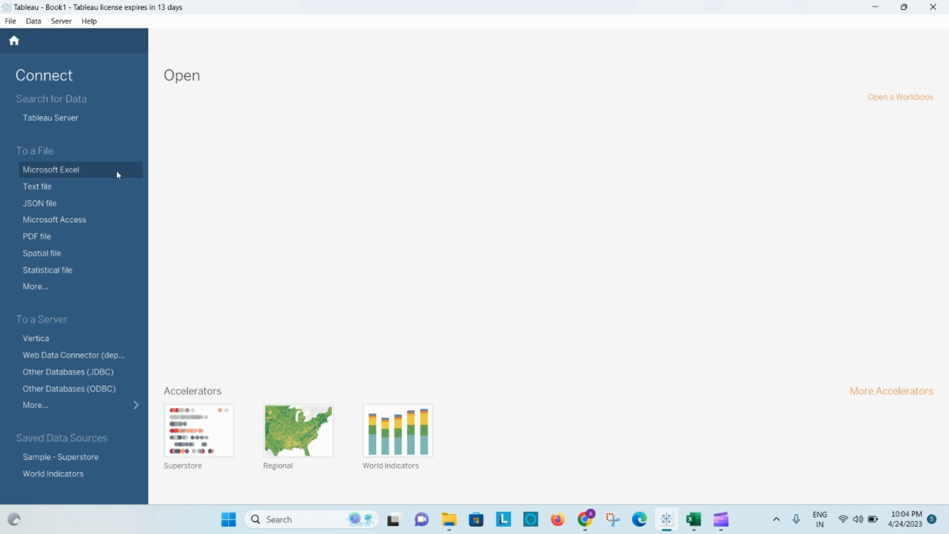
pyautogui.click(451, 525)
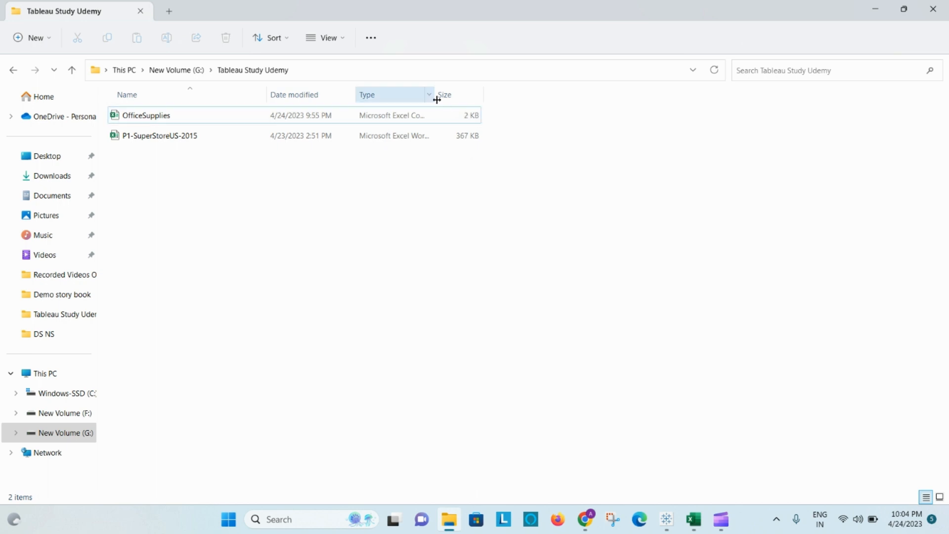
pyautogui.moveTo(435, 91); pyautogui.dragTo(548, 96)
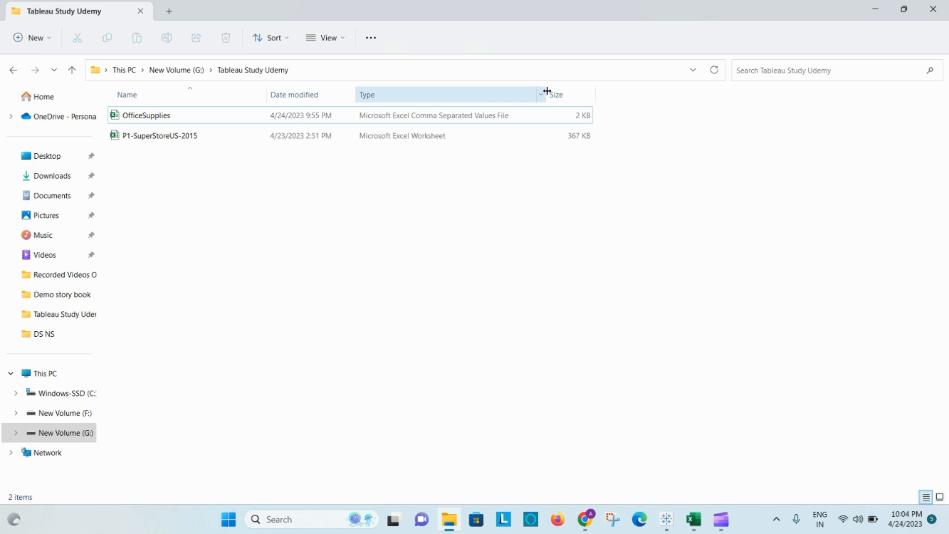
pyautogui.moveTo(545, 94); pyautogui.dragTo(471, 95)
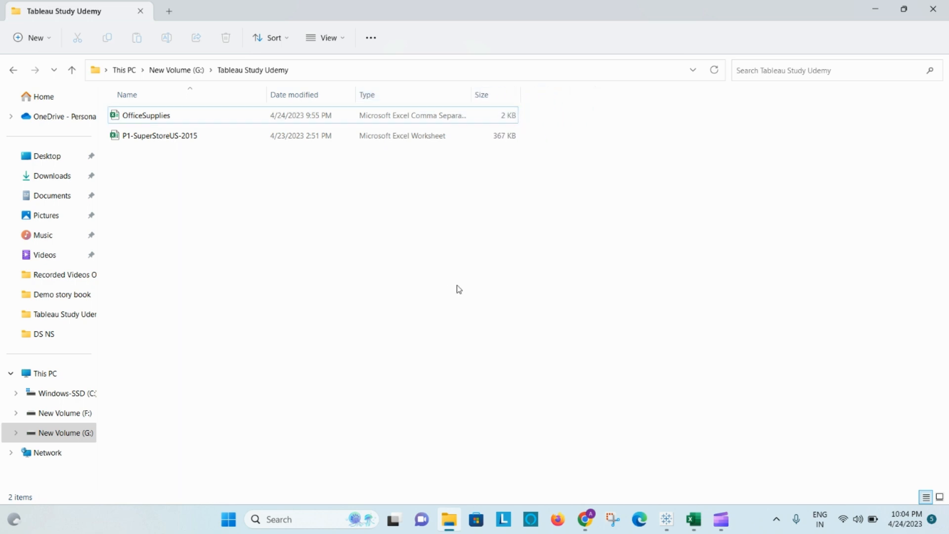
# Switch to Tableau and connect to the OfficeSupplies text file in the Tableau Study Udemy folder
pyautogui.click(667, 519)
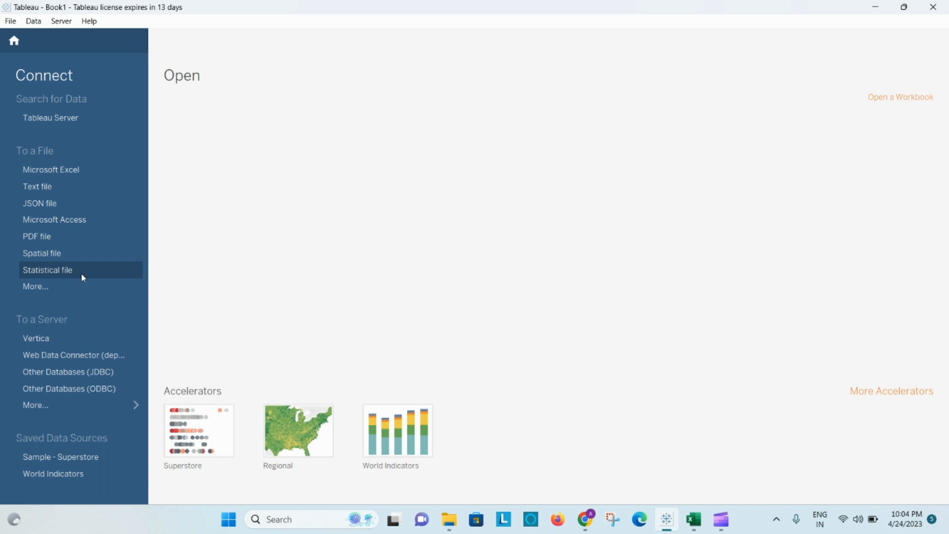
pyautogui.click(59, 277)
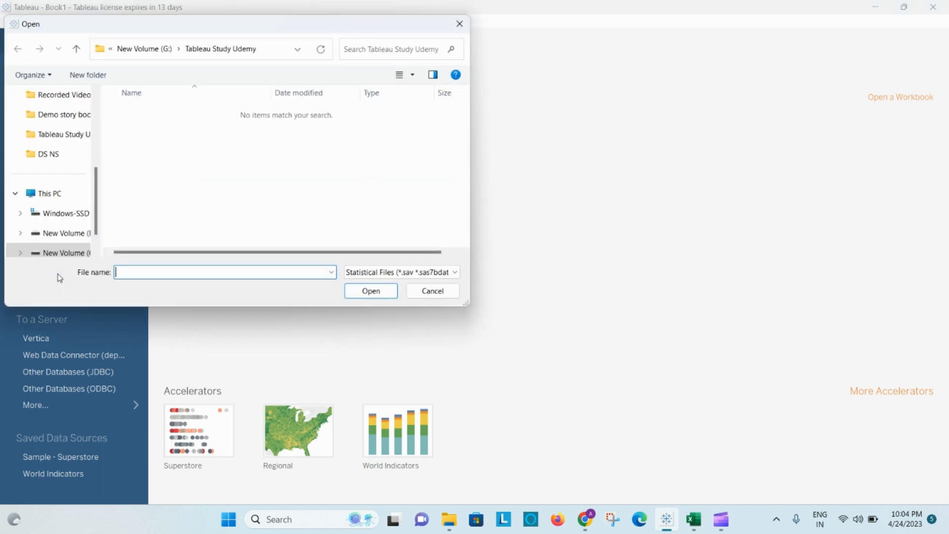
pyautogui.click(459, 23)
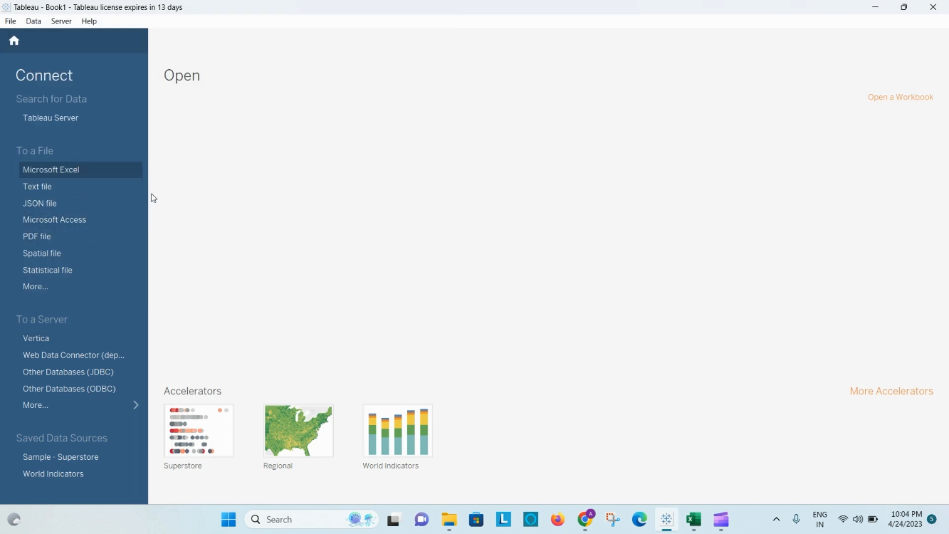
pyautogui.click(35, 191)
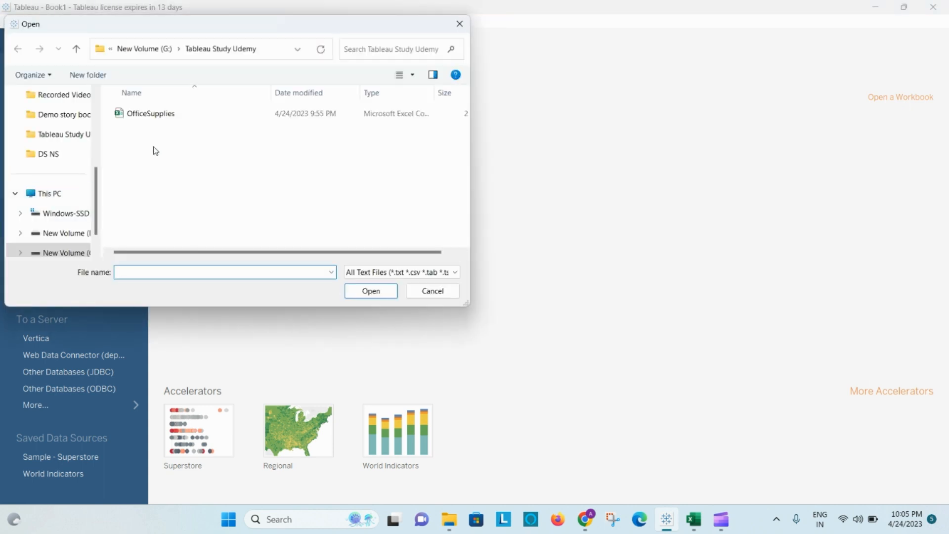
pyautogui.click(162, 116)
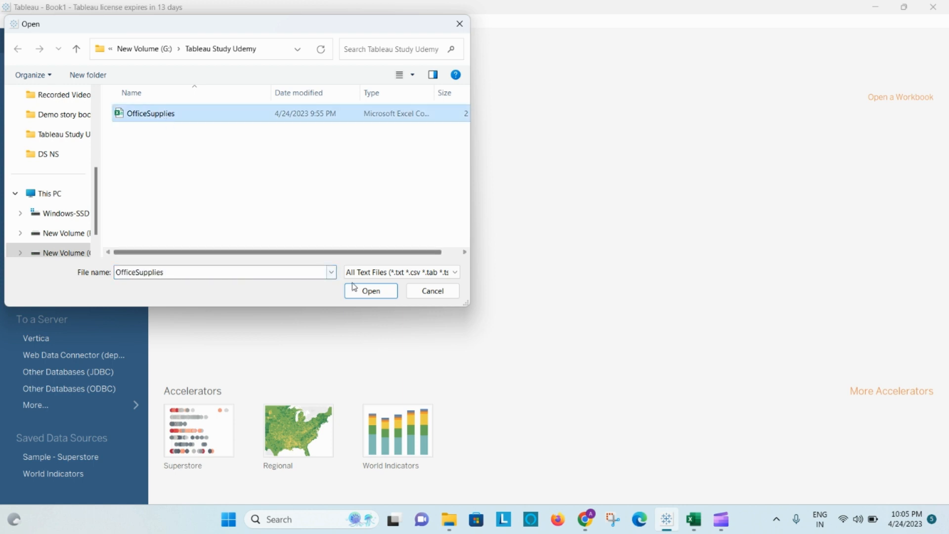
pyautogui.click(374, 292)
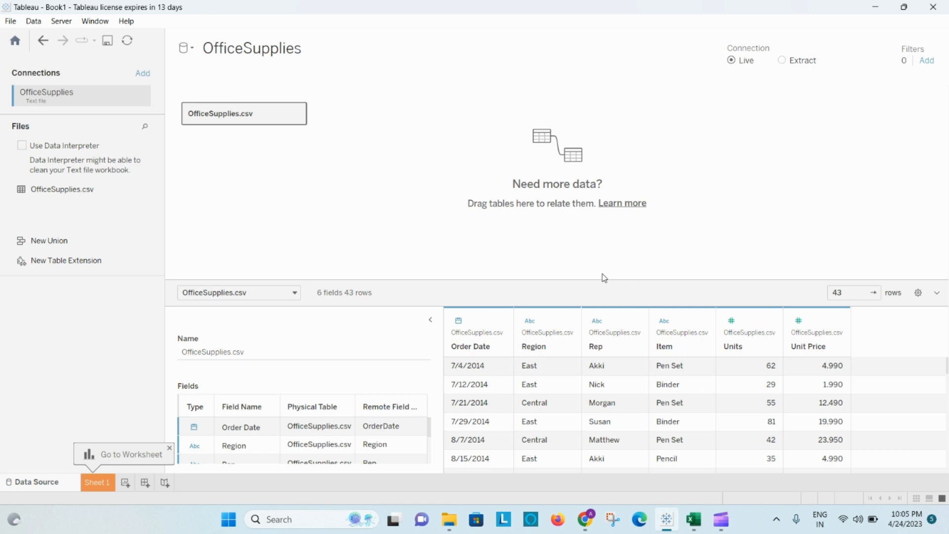
# Enlarge the data preview area of the OfficeSupplies source and go to the Sheet 1 worksheet
pyautogui.moveTo(595, 278); pyautogui.dragTo(610, 99)
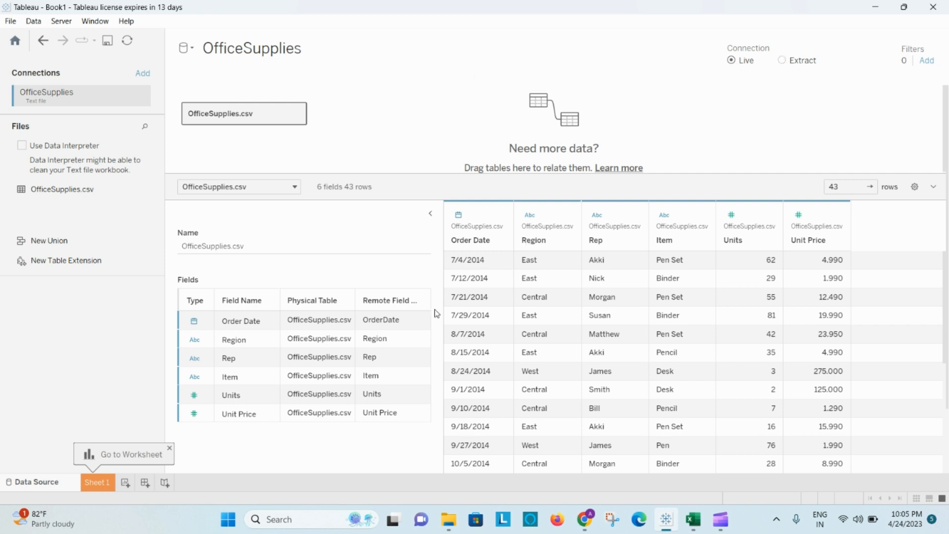
pyautogui.click(95, 487)
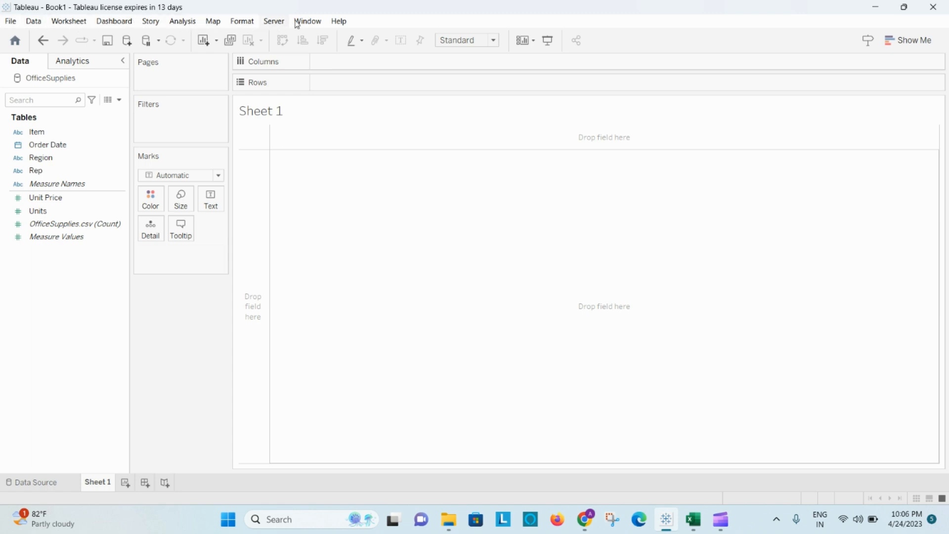
# Look through the data source commands and the connectors offered for a new data source, without connecting to anything
pyautogui.click(11, 23)
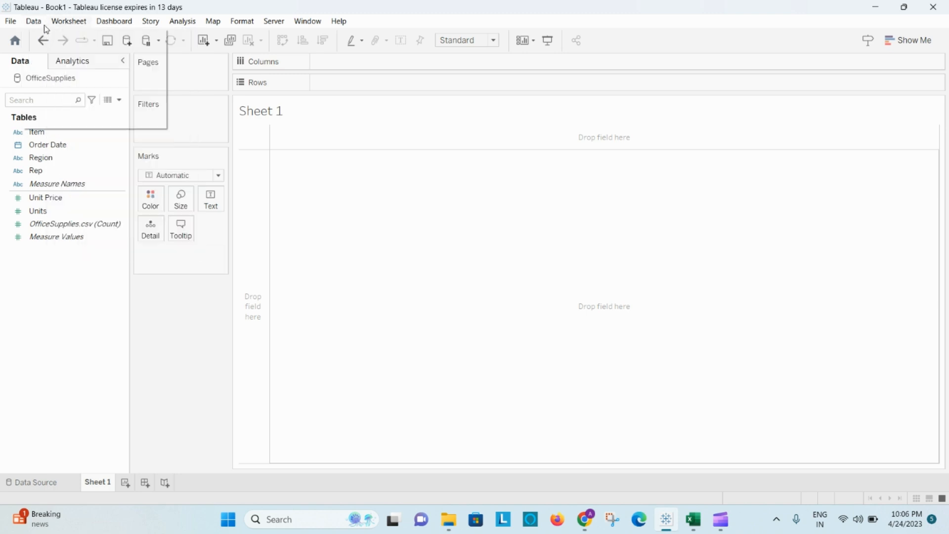
pyautogui.moveTo(43, 25)
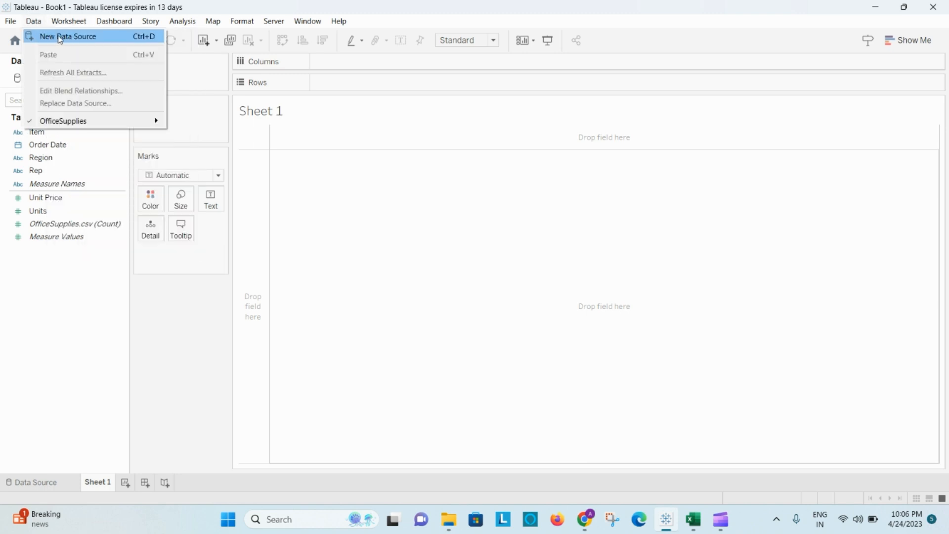
pyautogui.click(91, 329)
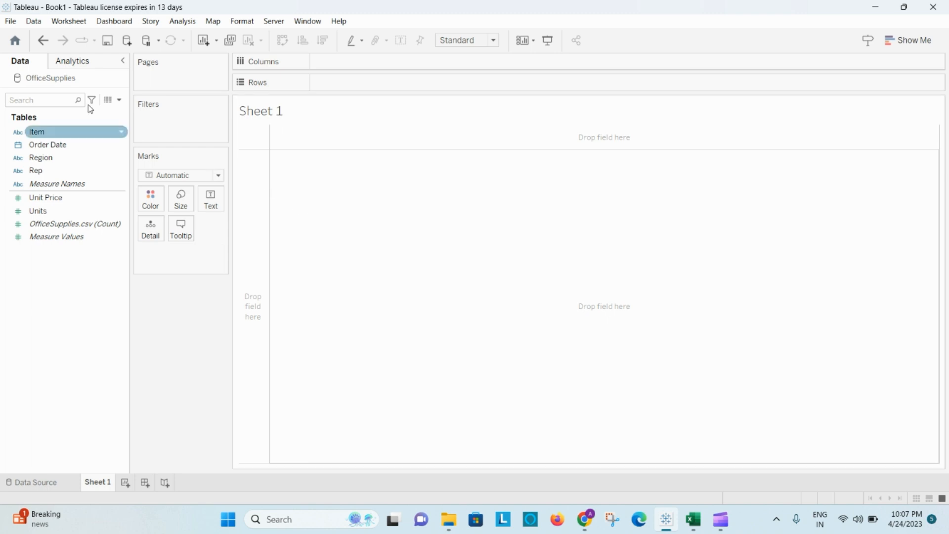
pyautogui.click(35, 22)
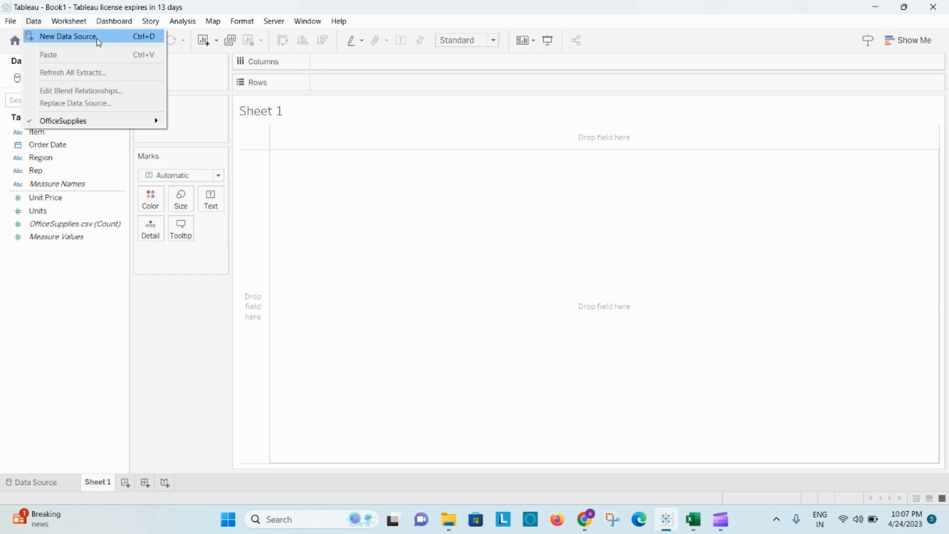
pyautogui.click(83, 38)
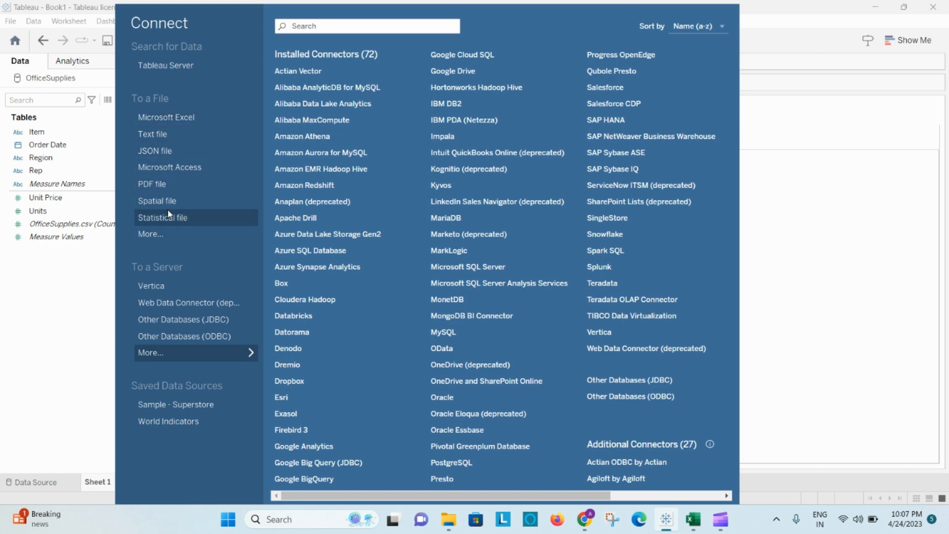
pyautogui.click(43, 335)
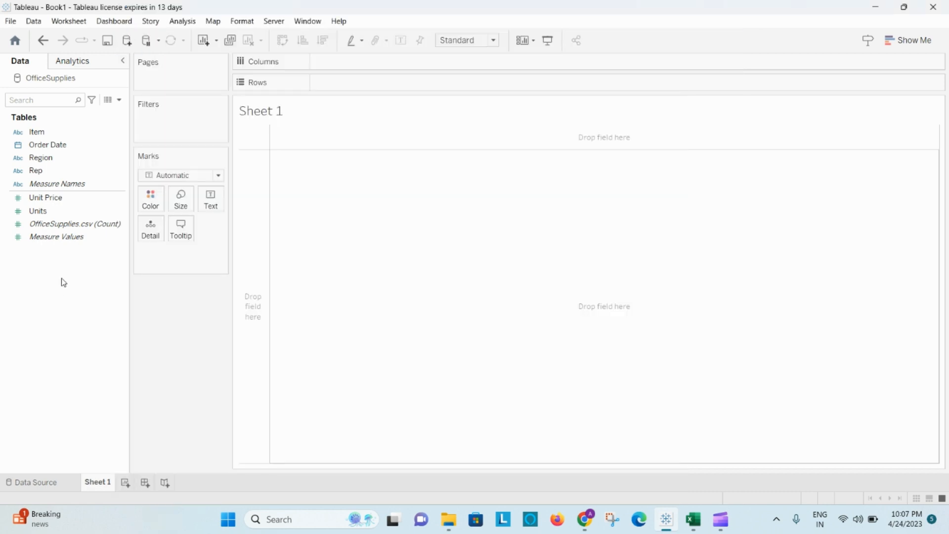
# Add a new worksheet to the workbook and delete it again
pyautogui.click(76, 23)
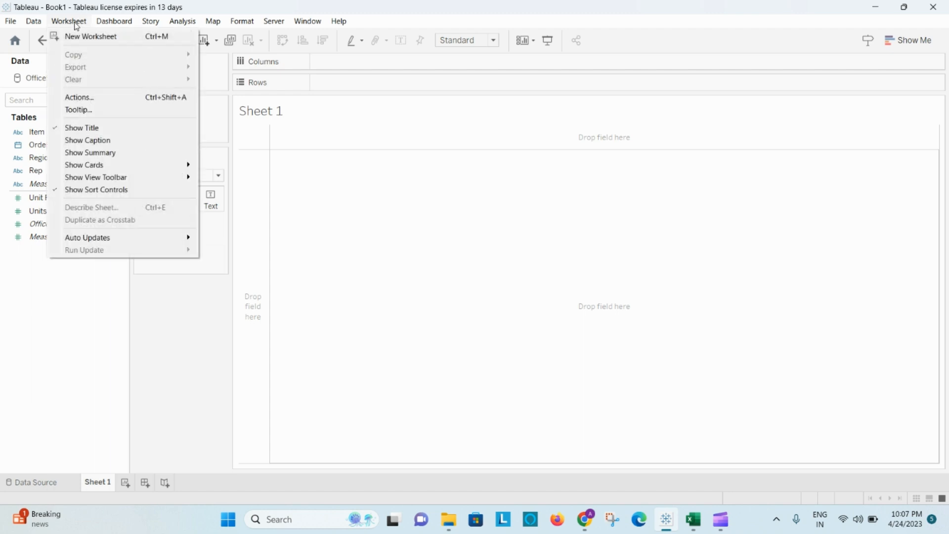
pyautogui.click(96, 37)
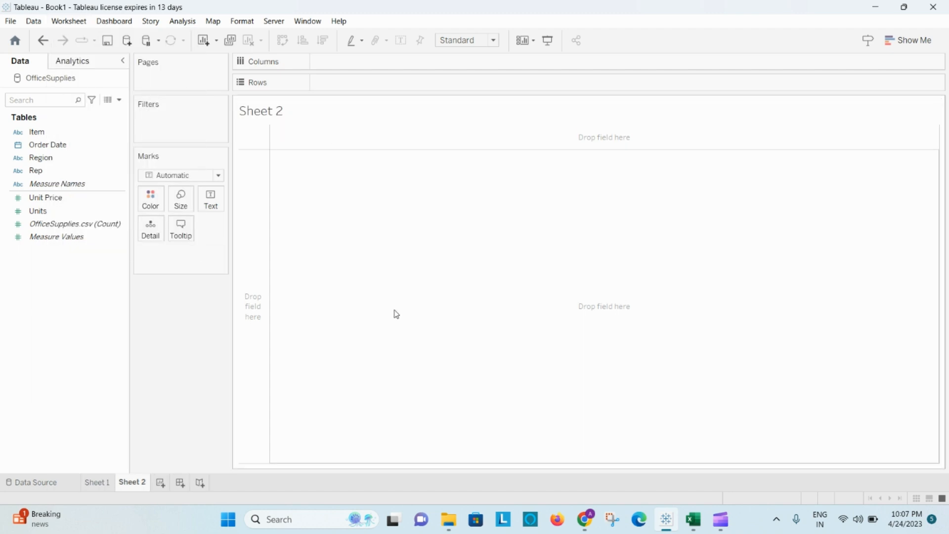
pyautogui.rightClick(134, 484)
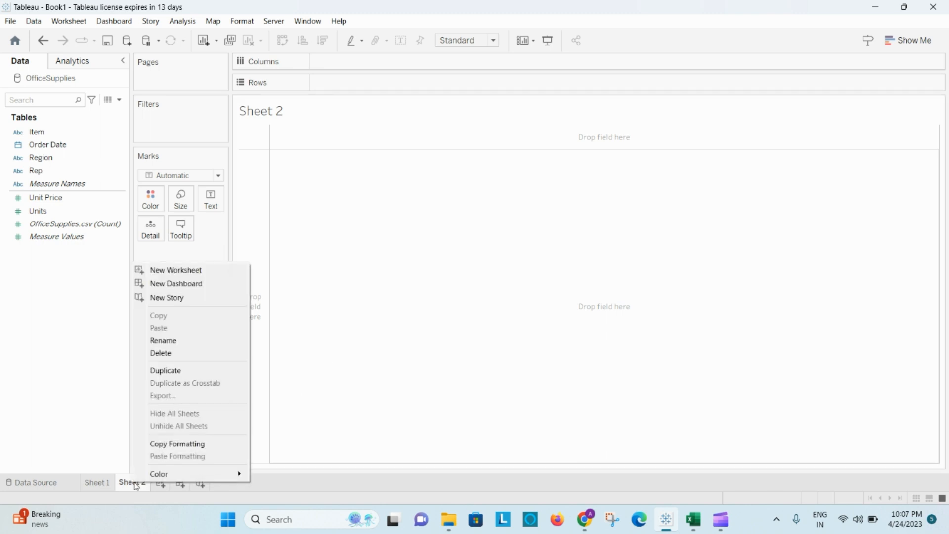
pyautogui.click(170, 352)
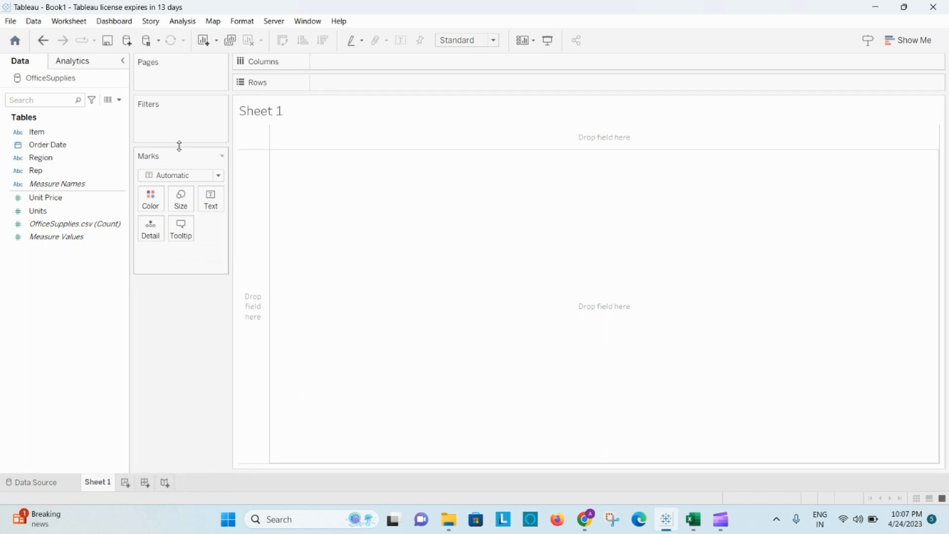
# Look through the commands for worksheets, dashboards, stories, analysis, maps, formatting and help without choosing any
pyautogui.click(79, 22)
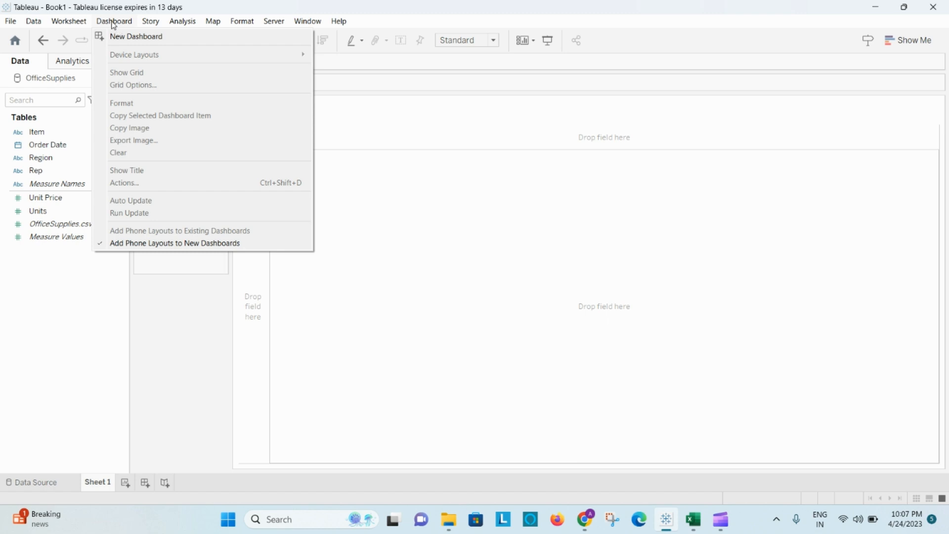
pyautogui.click(152, 21)
pyautogui.moveTo(182, 25)
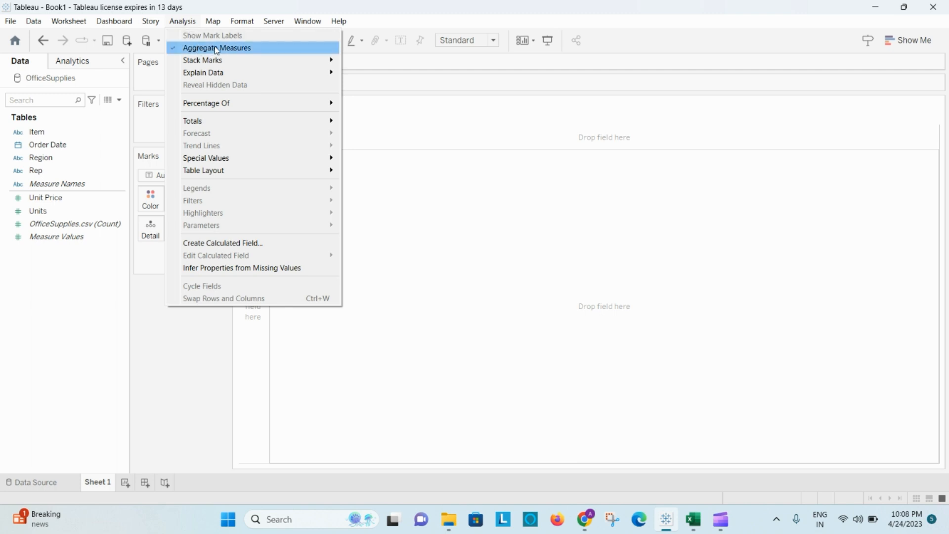
pyautogui.moveTo(213, 22)
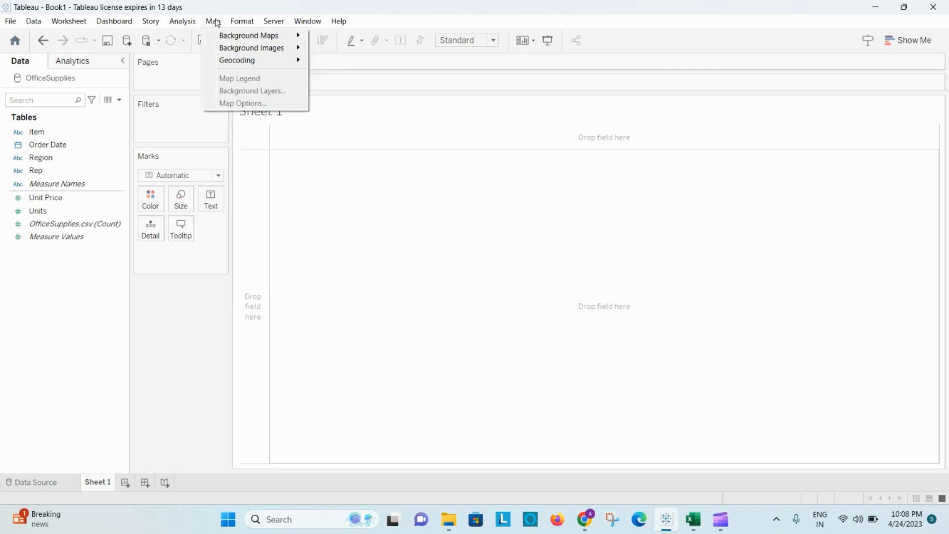
pyautogui.moveTo(246, 24)
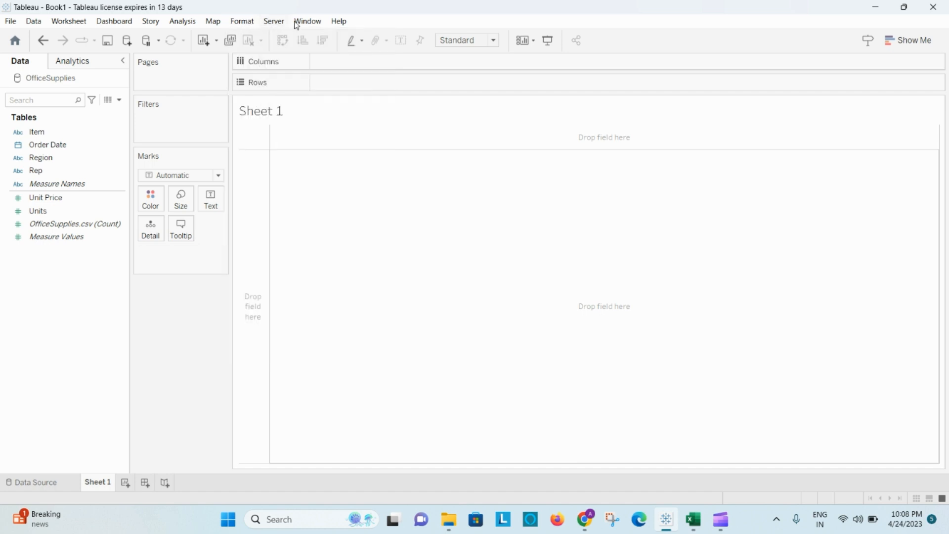
pyautogui.moveTo(336, 24)
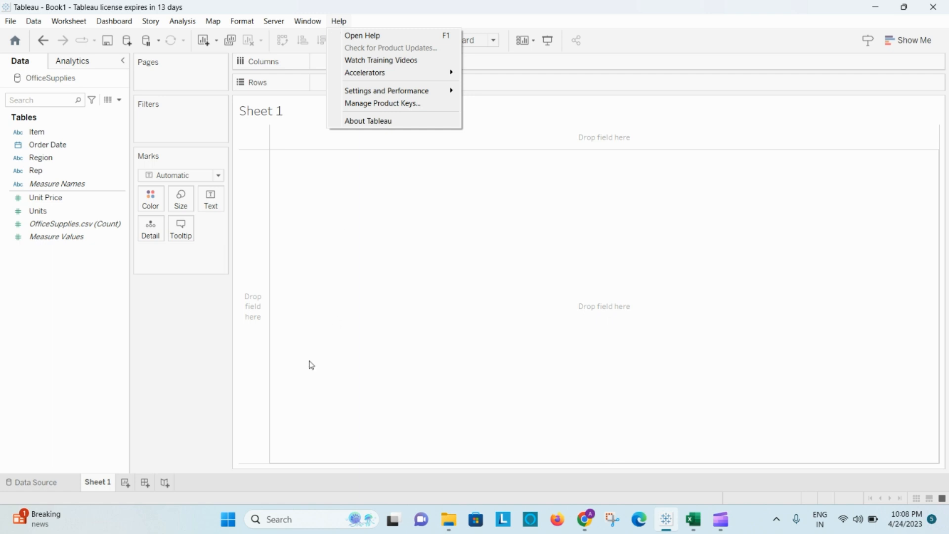
pyautogui.click(79, 382)
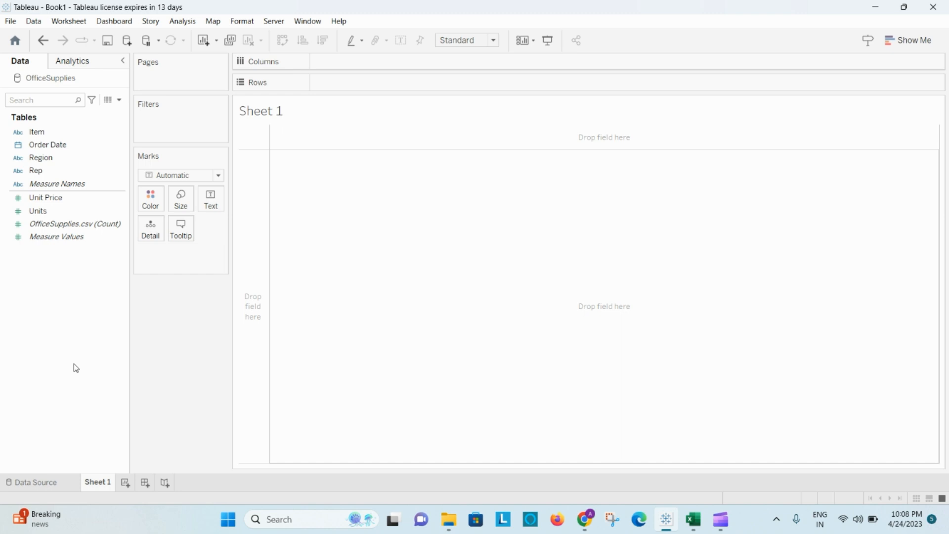
# Place the Region field on the Rows of Sheet 1
pyautogui.click(45, 158)
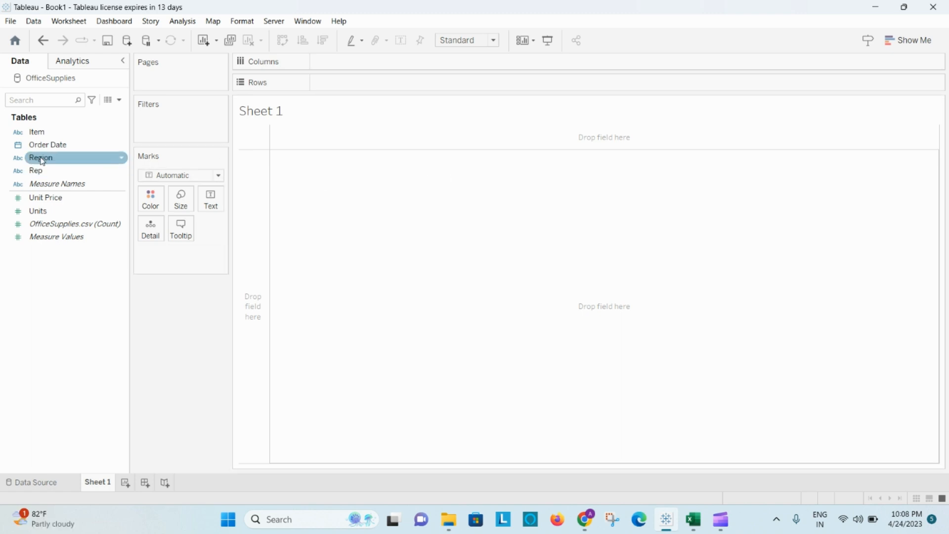
pyautogui.moveTo(42, 160); pyautogui.dragTo(353, 199)
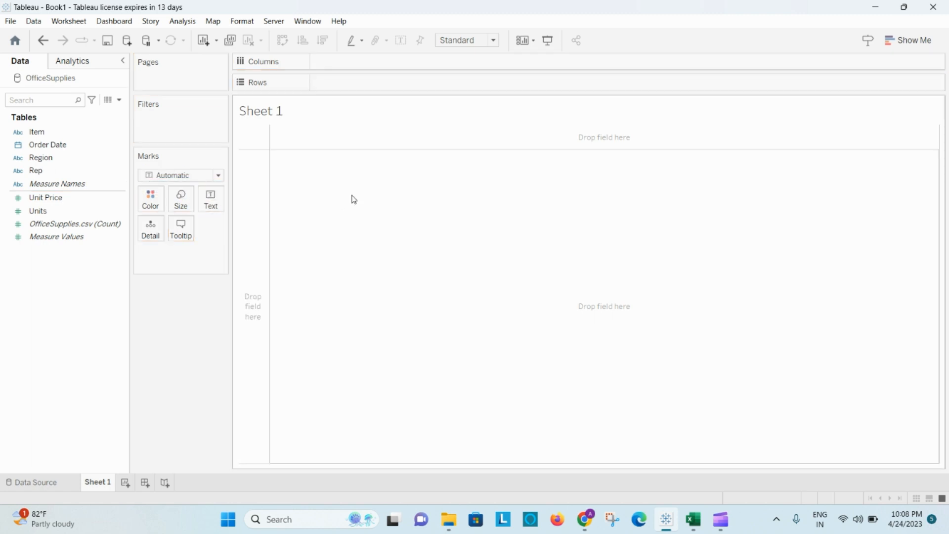
pyautogui.click(41, 147)
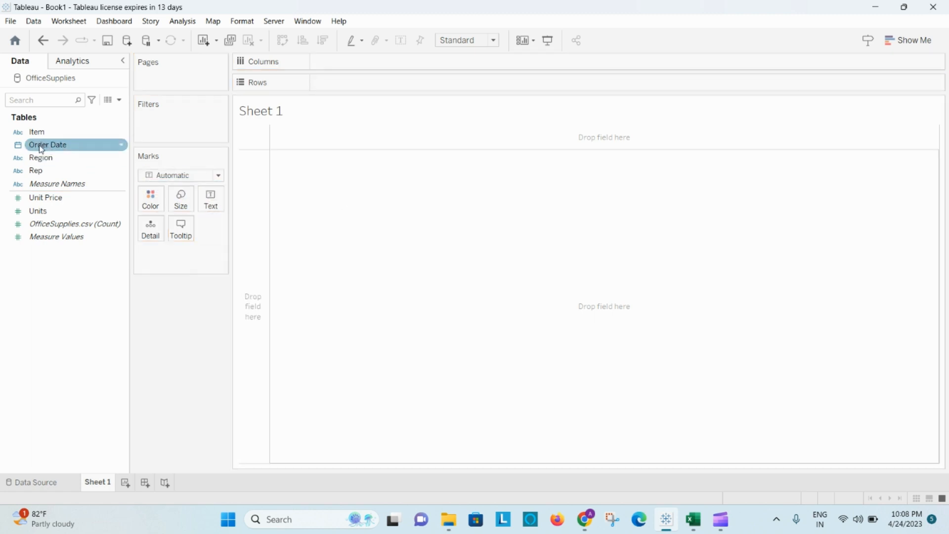
pyautogui.click(46, 158)
pyautogui.moveTo(45, 158); pyautogui.dragTo(362, 208)
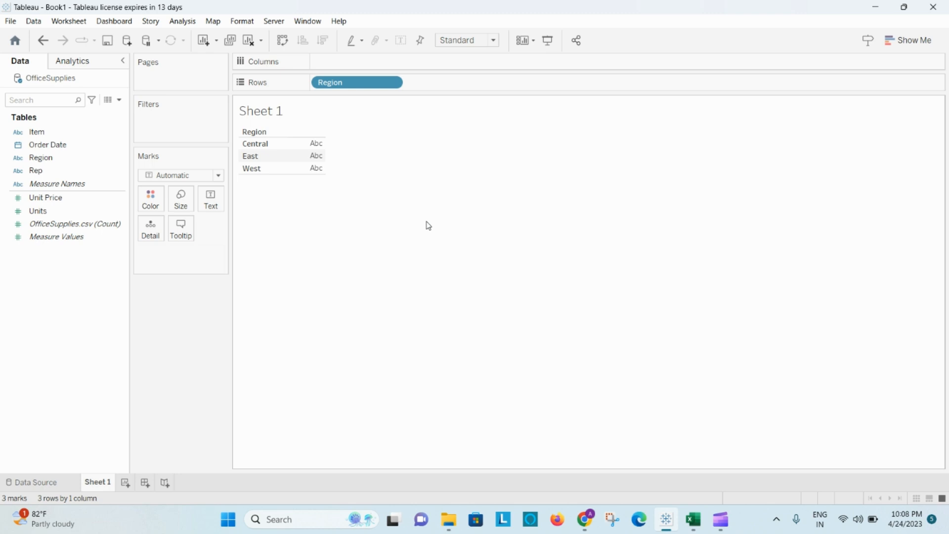
pyautogui.moveTo(318, 157)
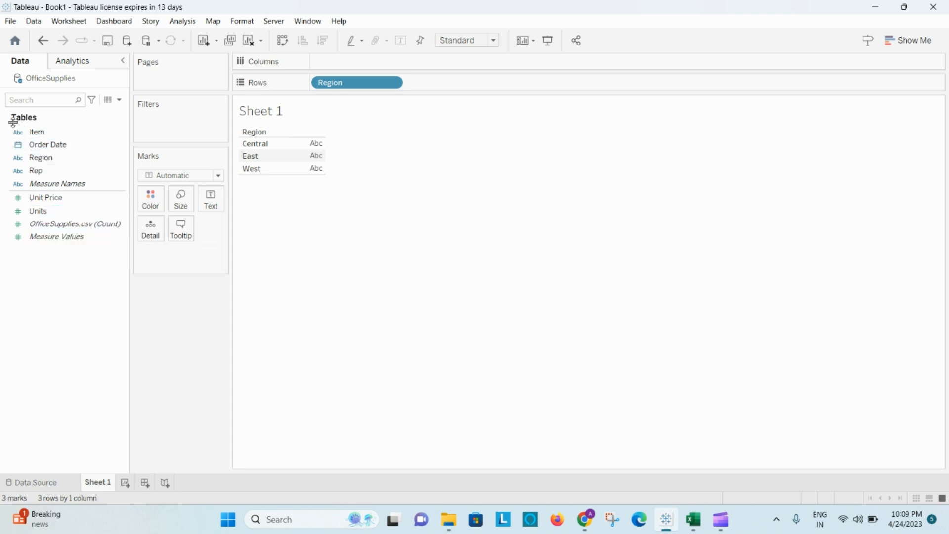
# Add the Units field to the Region table and undo the addition
pyautogui.click(42, 133)
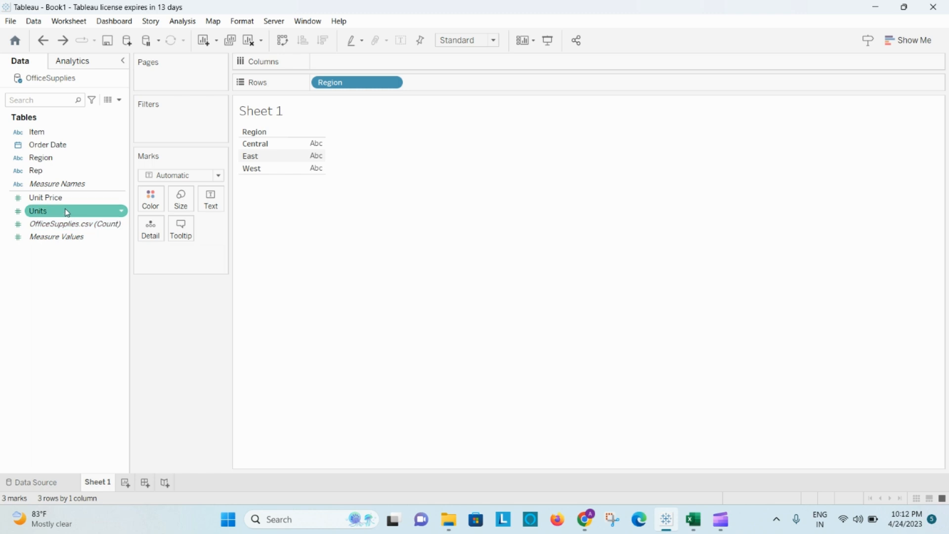
pyautogui.click(121, 211)
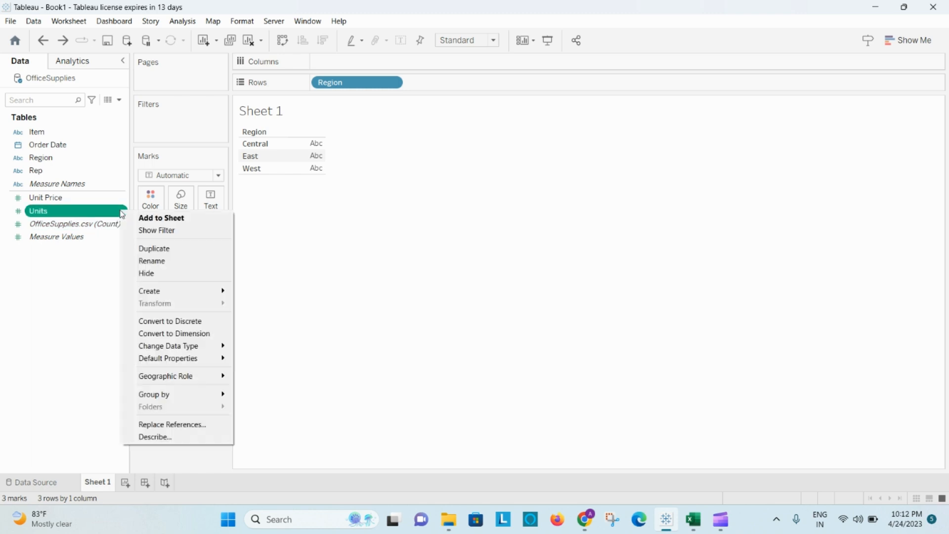
pyautogui.click(149, 219)
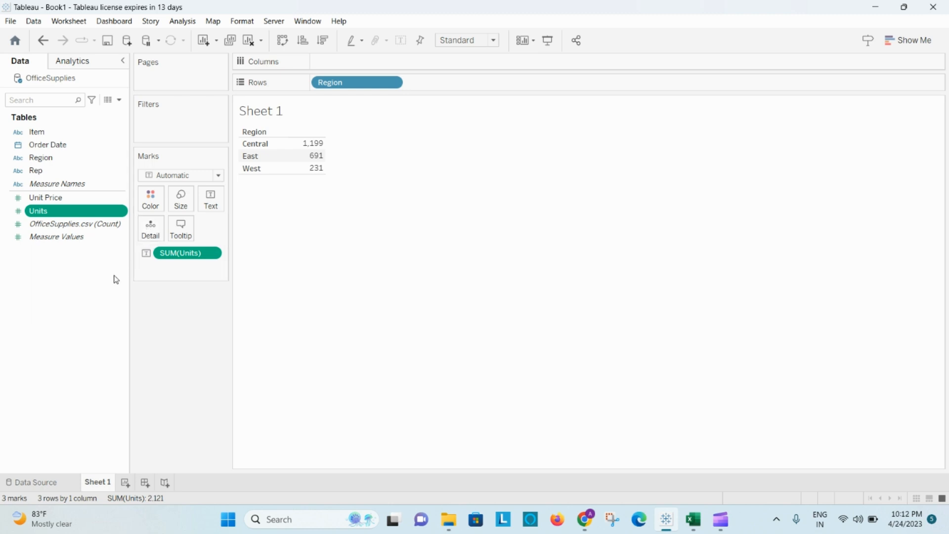
pyautogui.hotkey('ctrl', 'z')
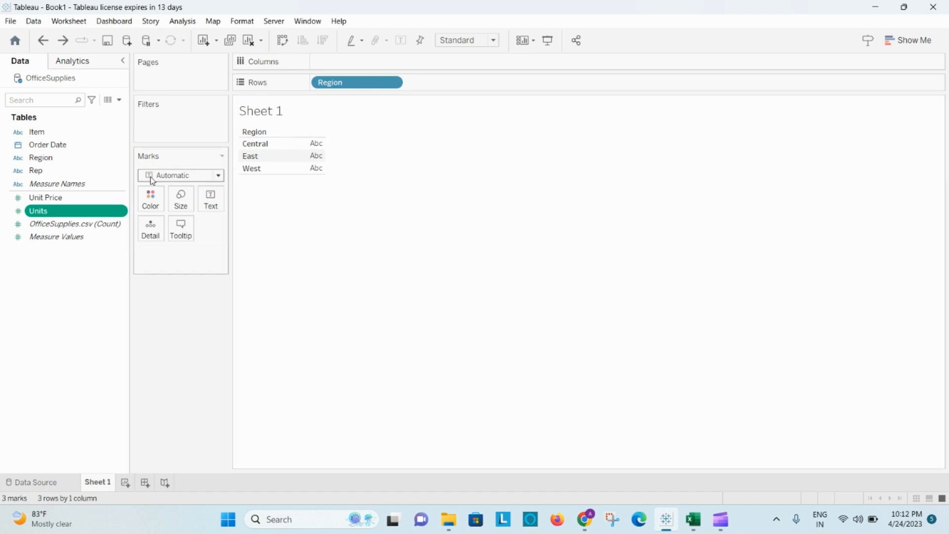
# Add Units to the sheet and move SUM(Units) to Columns to chart units per region as horizontal bars
pyautogui.click(123, 212)
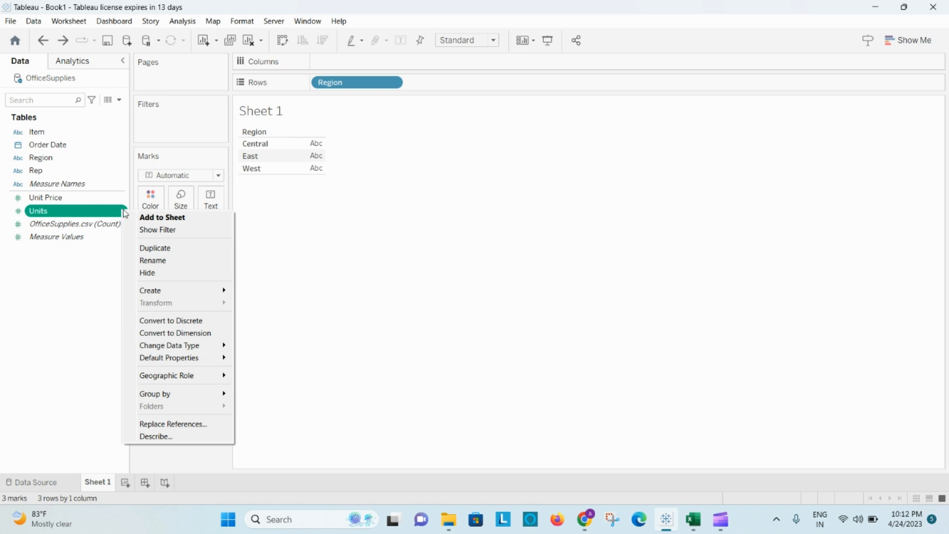
pyautogui.click(148, 217)
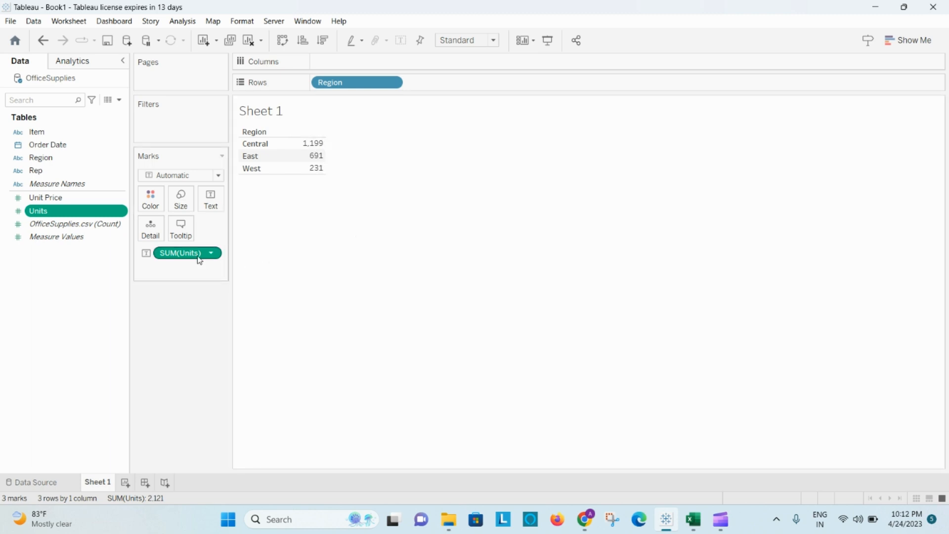
pyautogui.moveTo(188, 257); pyautogui.dragTo(356, 66)
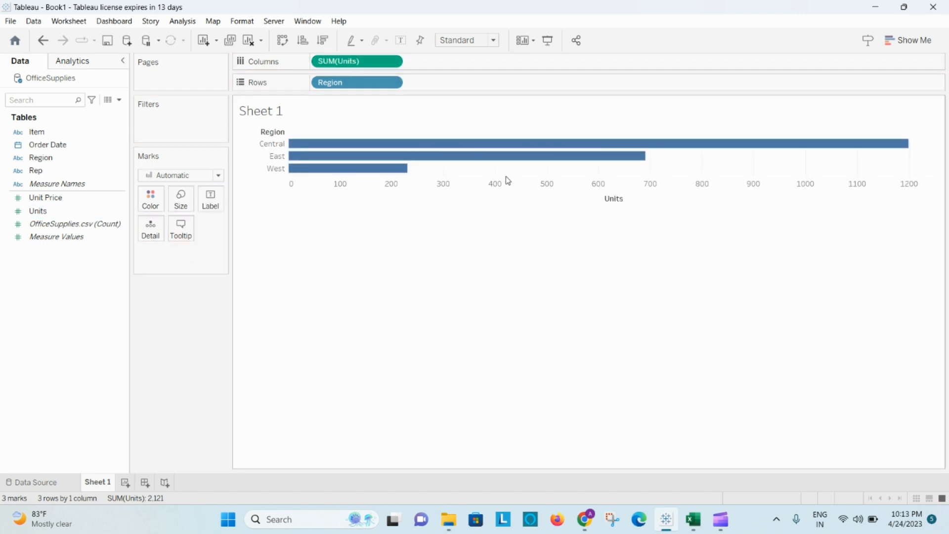
pyautogui.moveTo(470, 158)
# Narrow the bar chart and stretch it vertically so the three region bars become thicker
pyautogui.moveTo(939, 143); pyautogui.dragTo(746, 160)
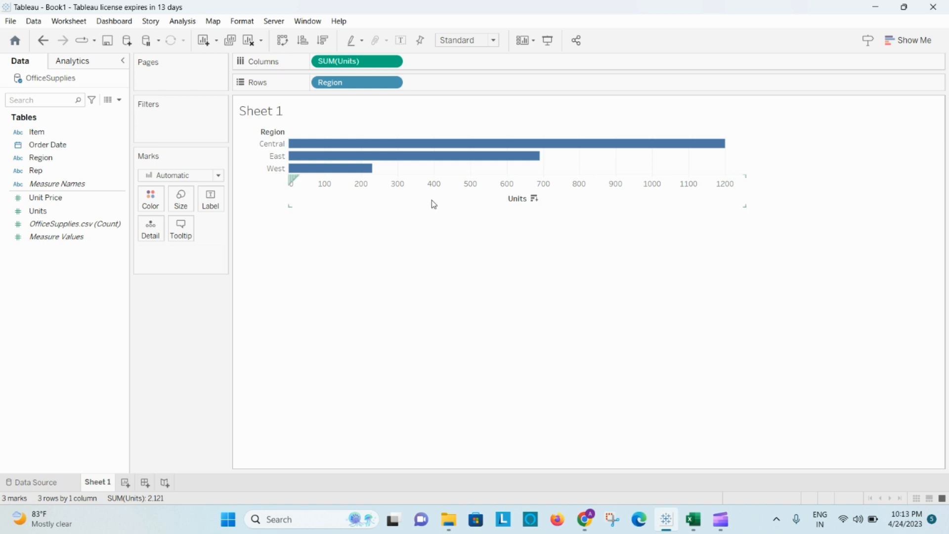
pyautogui.moveTo(435, 205); pyautogui.dragTo(424, 335)
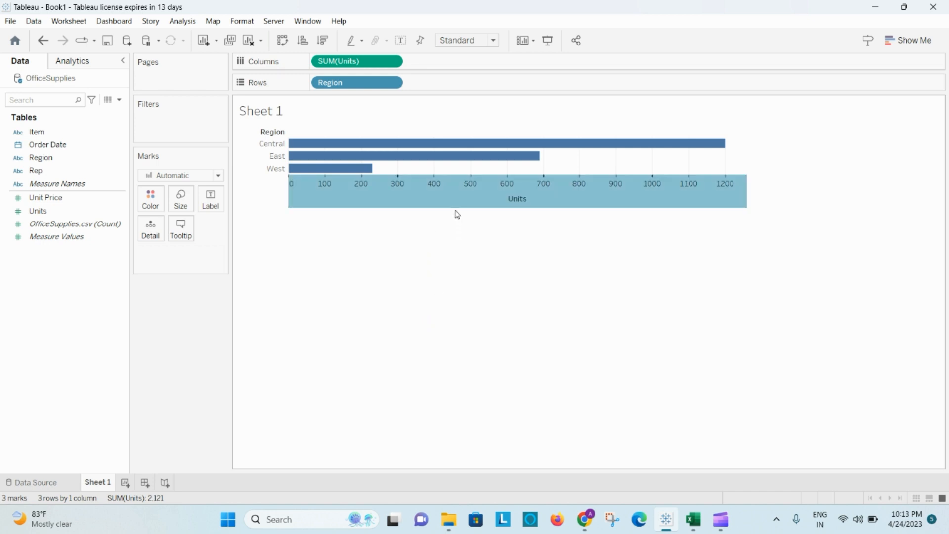
pyautogui.moveTo(455, 207); pyautogui.dragTo(446, 321)
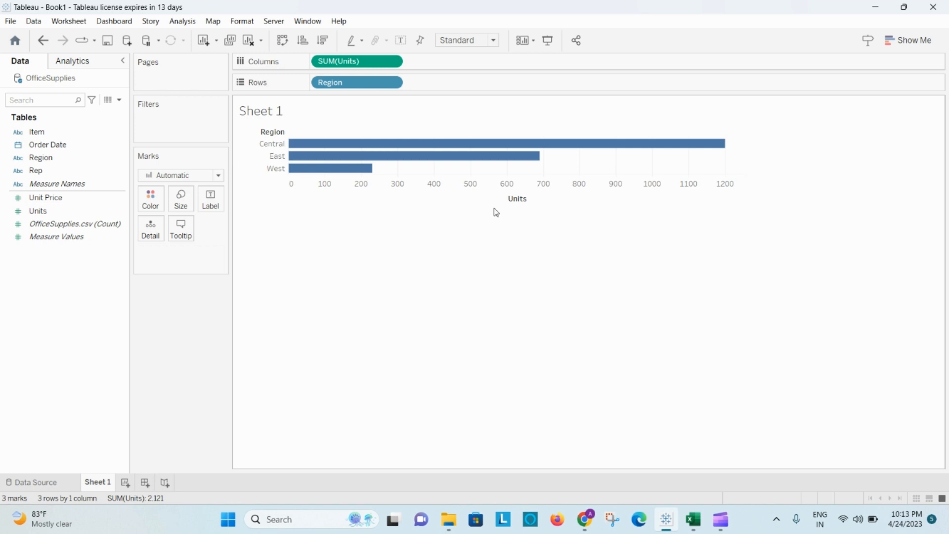
pyautogui.moveTo(493, 206); pyautogui.dragTo(478, 333)
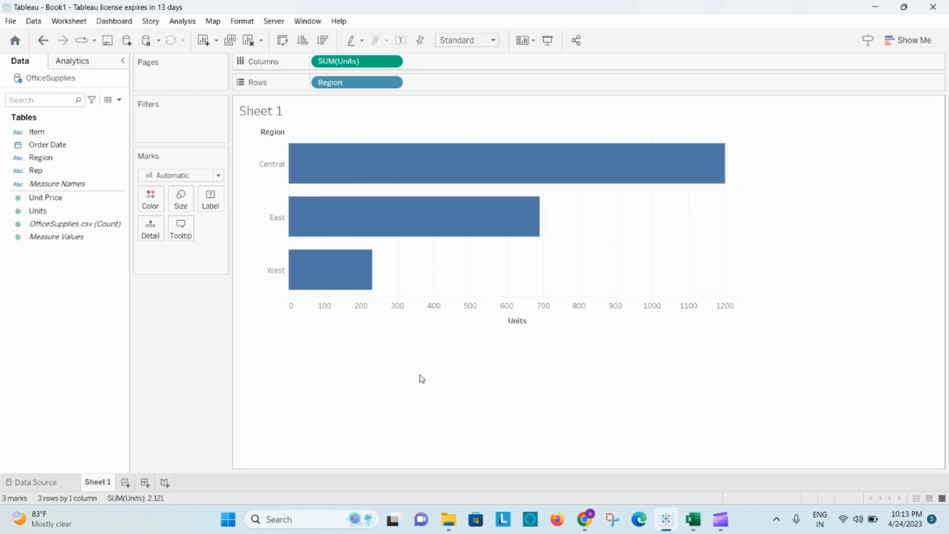
pyautogui.moveTo(307, 167)
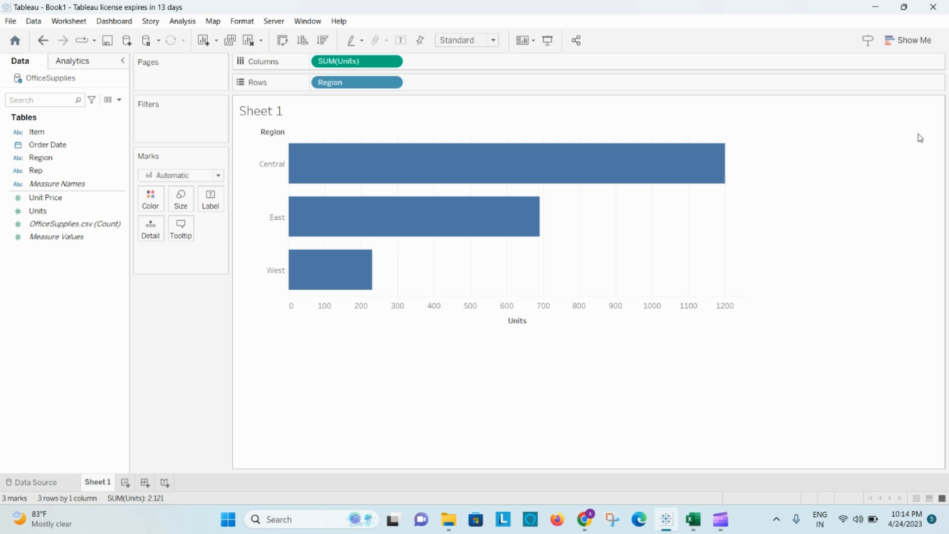
# Use Show Me to try the units per region as a text table, a heat map and a highlight table
pyautogui.click(913, 44)
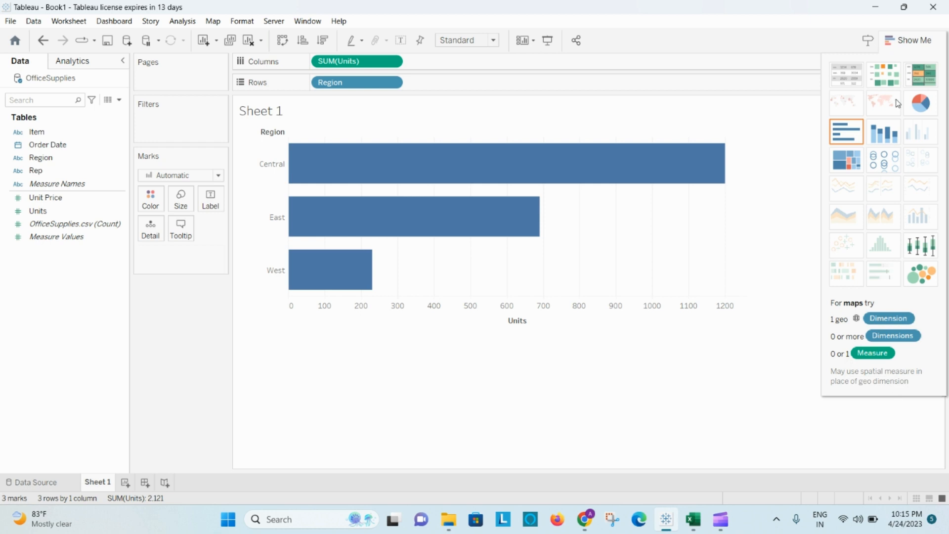
pyautogui.click(854, 78)
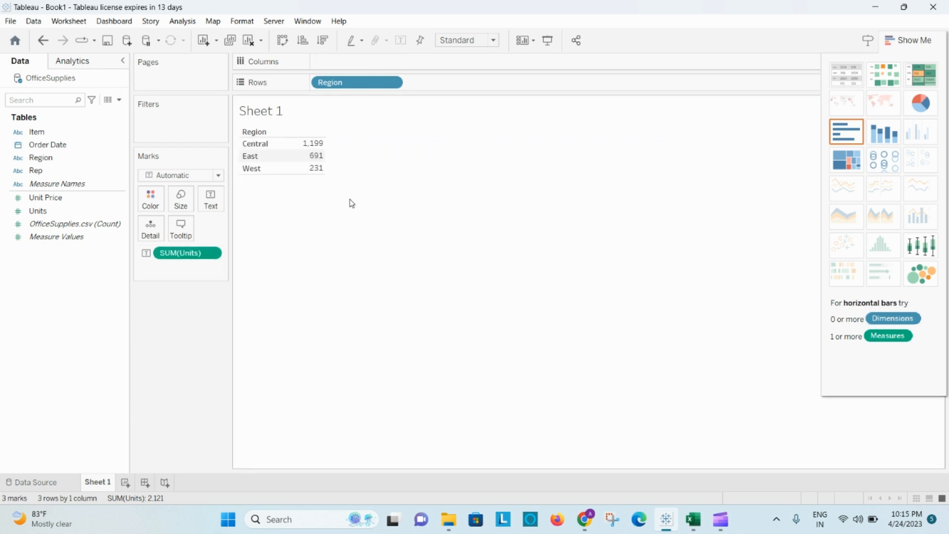
pyautogui.click(882, 78)
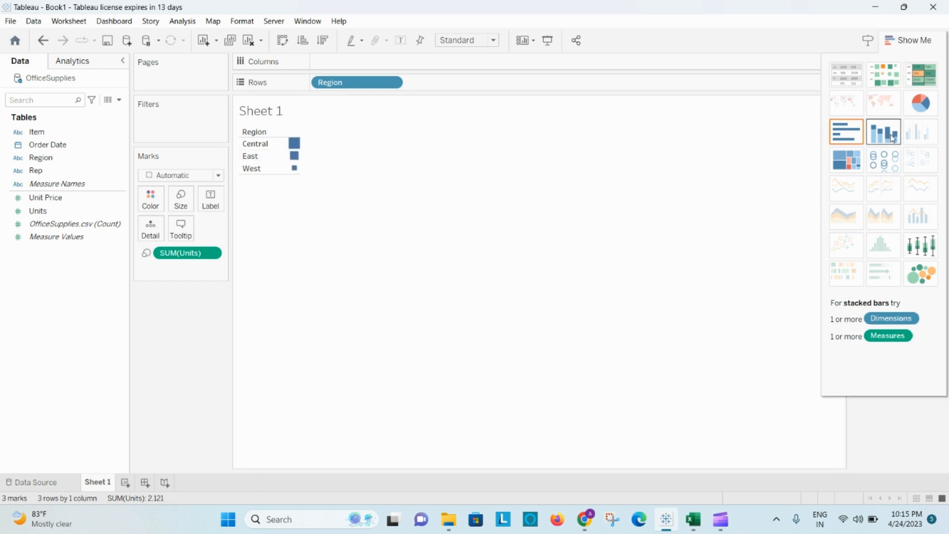
pyautogui.click(930, 82)
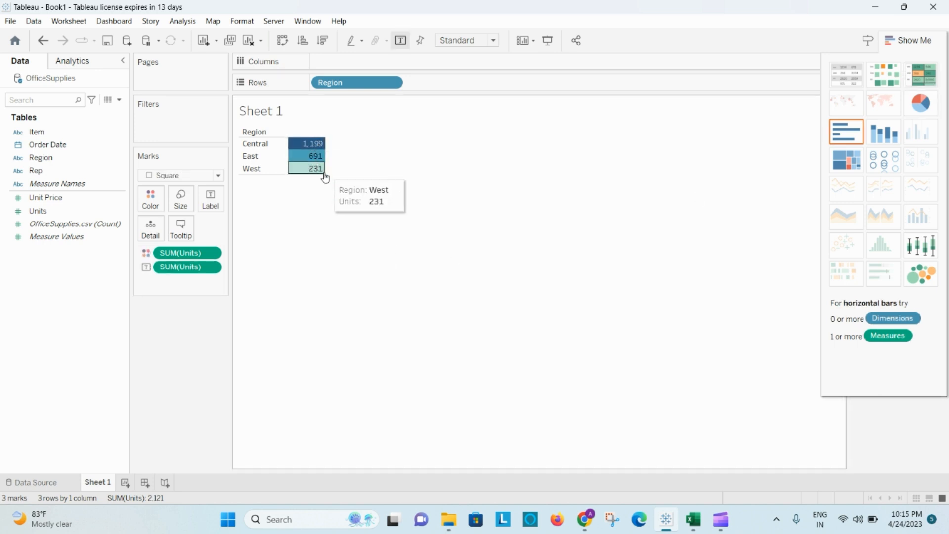
# Turn the view into a pie chart of units by region, widen its cell and enlarge the pie
pyautogui.click(925, 104)
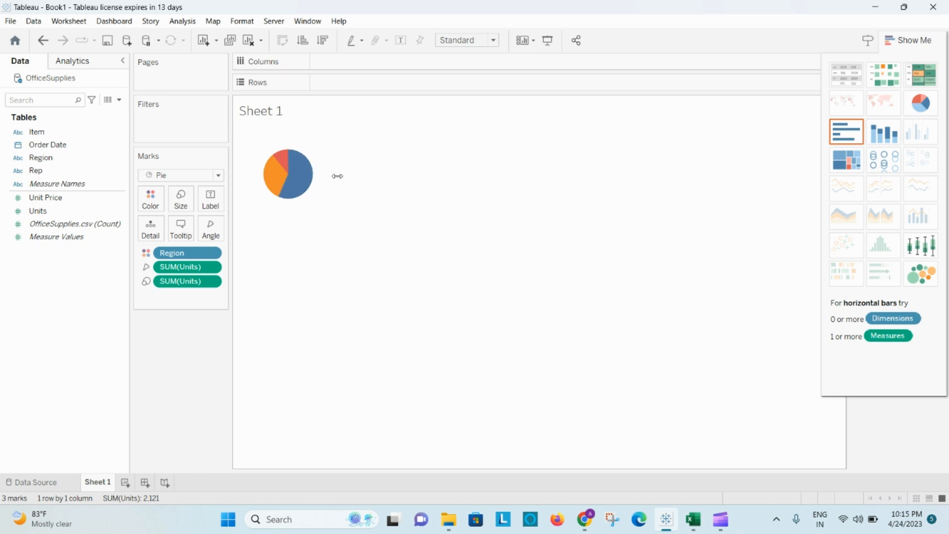
pyautogui.moveTo(337, 176); pyautogui.dragTo(420, 183)
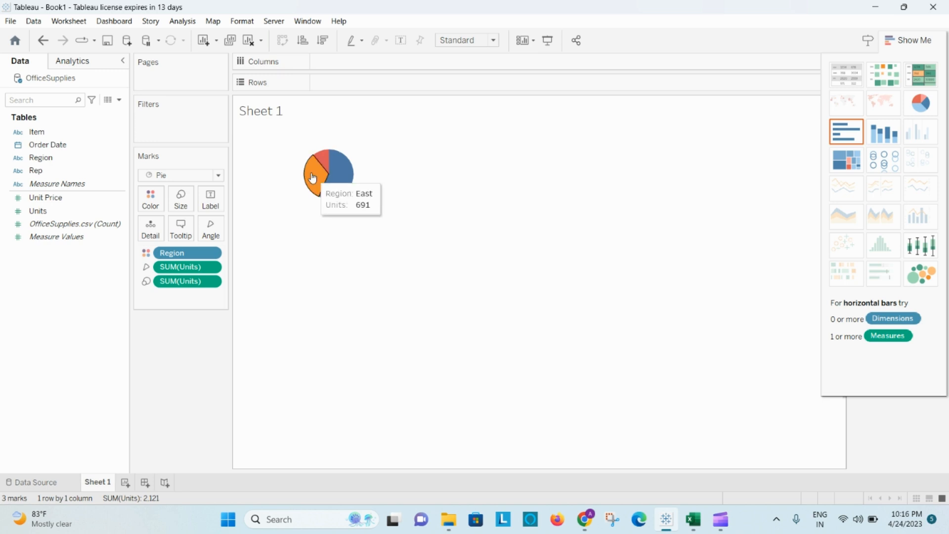
pyautogui.click(182, 200)
pyautogui.moveTo(204, 229); pyautogui.dragTo(229, 236)
pyautogui.click(499, 286)
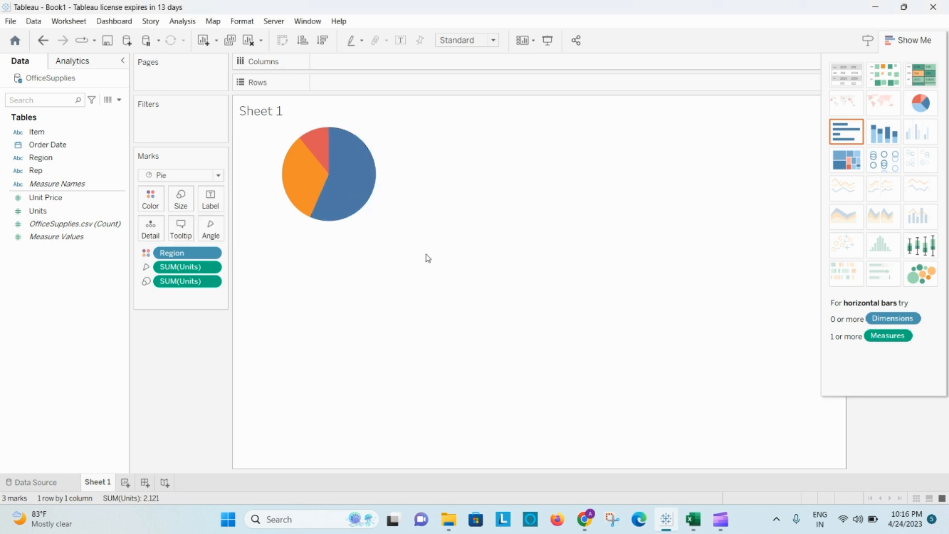
pyautogui.moveTo(359, 184)
# Turn the view into packed bubbles of units by region and close Show Me
pyautogui.click(930, 278)
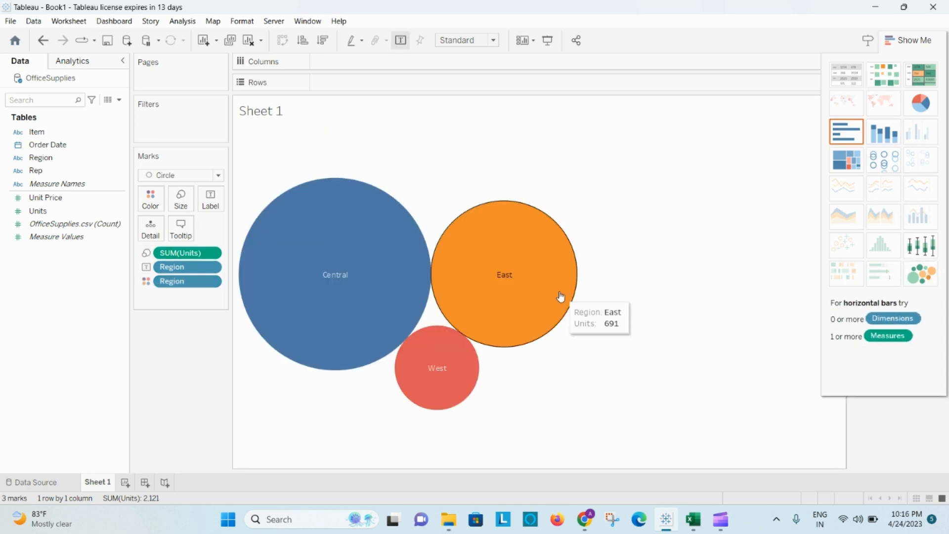
pyautogui.click(914, 40)
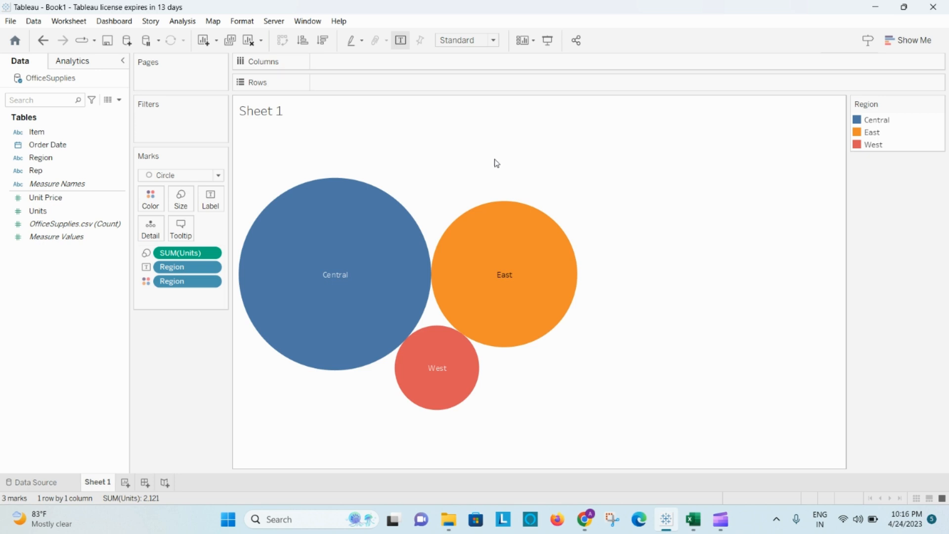
pyautogui.moveTo(317, 192)
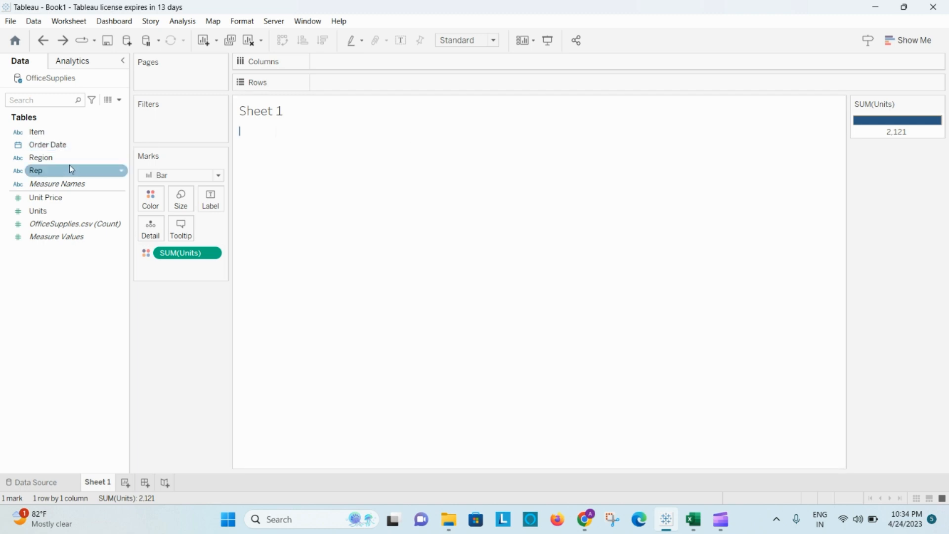
# Build a bar chart with Rep on the columns and the sum of Units on the rows
pyautogui.moveTo(47, 175)
pyautogui.mouseDown()
pyautogui.moveTo(203, 151)
pyautogui.moveTo(374, 59)
pyautogui.moveTo(372, 67)
pyautogui.mouseUp()
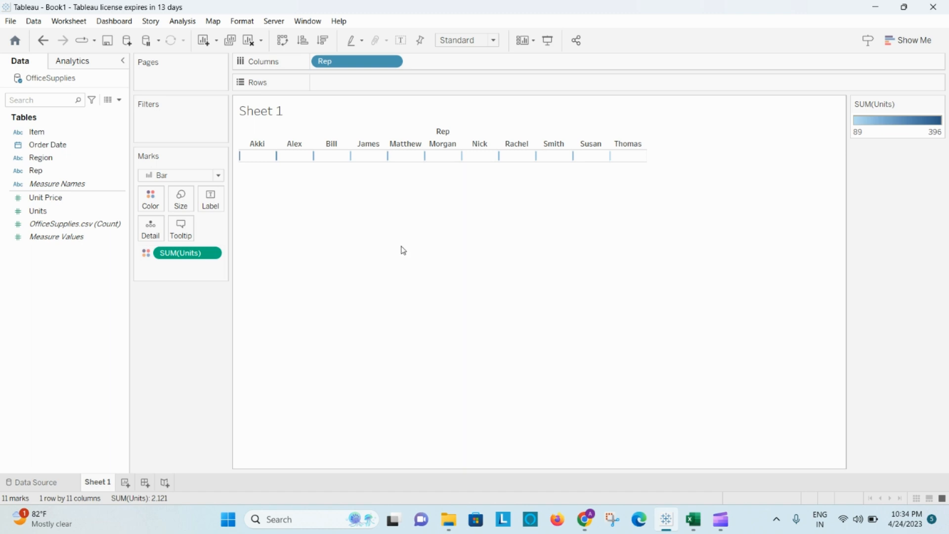
pyautogui.click(79, 211)
pyautogui.click(58, 212)
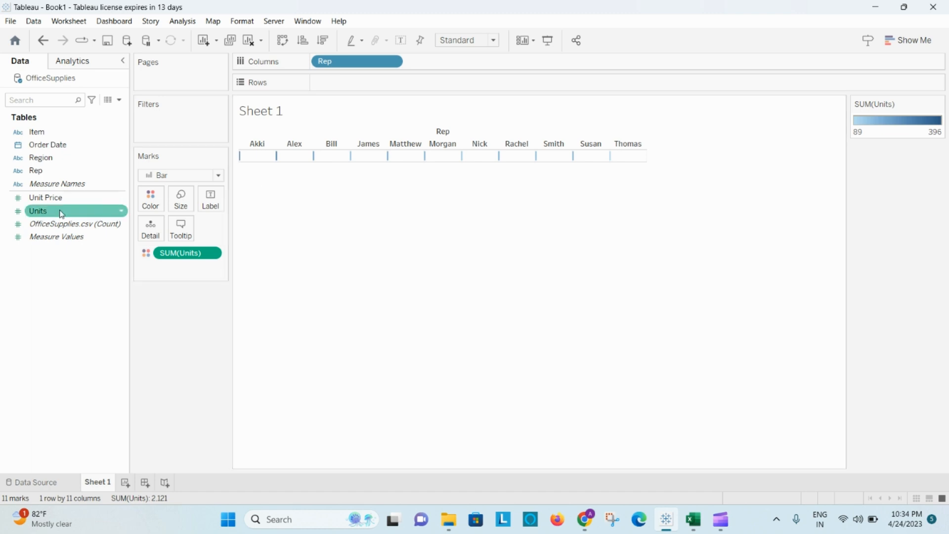
pyautogui.moveTo(56, 215); pyautogui.dragTo(356, 90)
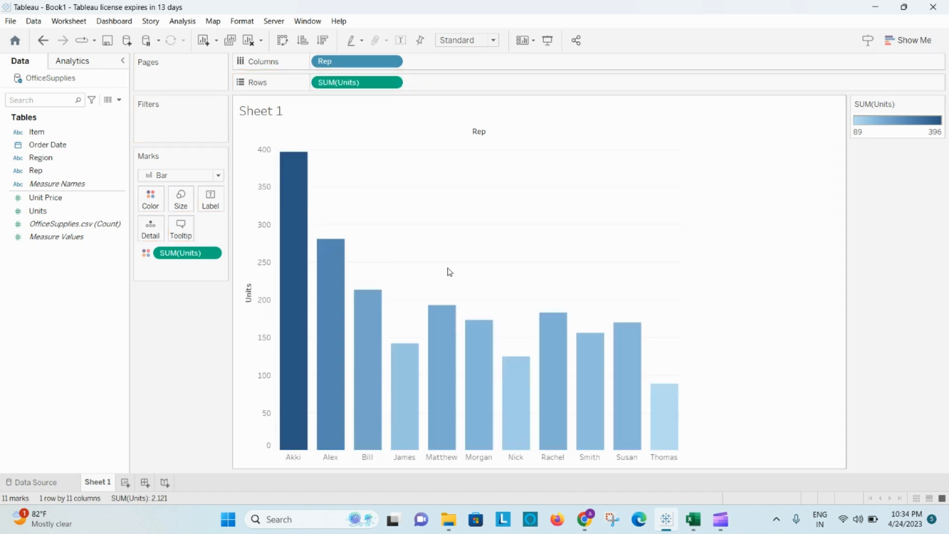
# Reduce the height of the rep bar chart and move the SUM(Units) color legend beneath the Marks card
pyautogui.moveTo(435, 373)
pyautogui.moveTo(530, 463); pyautogui.dragTo(524, 356)
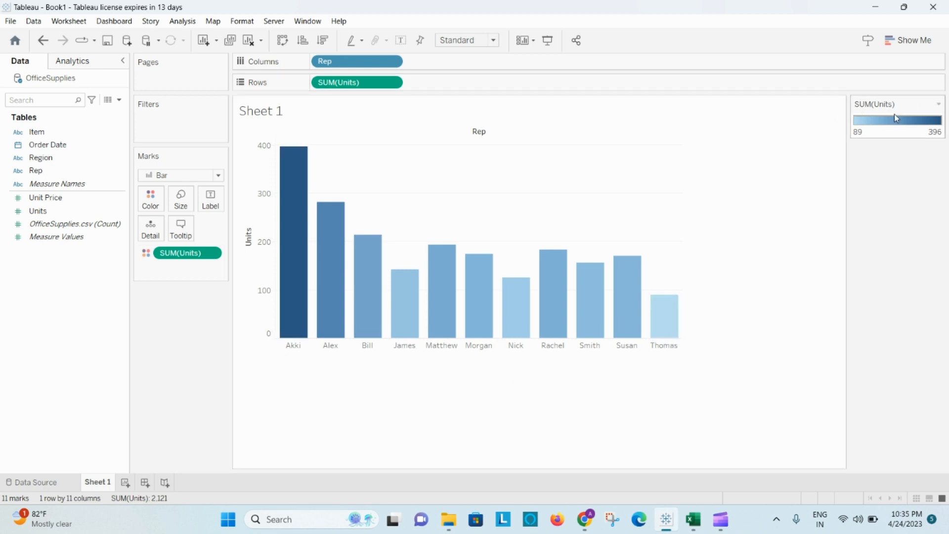
pyautogui.moveTo(911, 107); pyautogui.dragTo(174, 330)
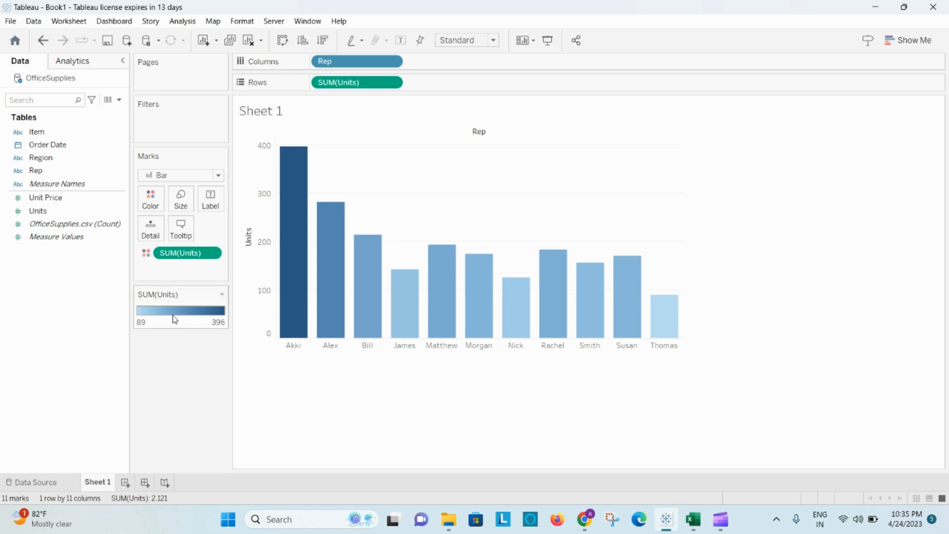
# Try adding Region after Rep on the columns, and remove it again
pyautogui.moveTo(288, 320)
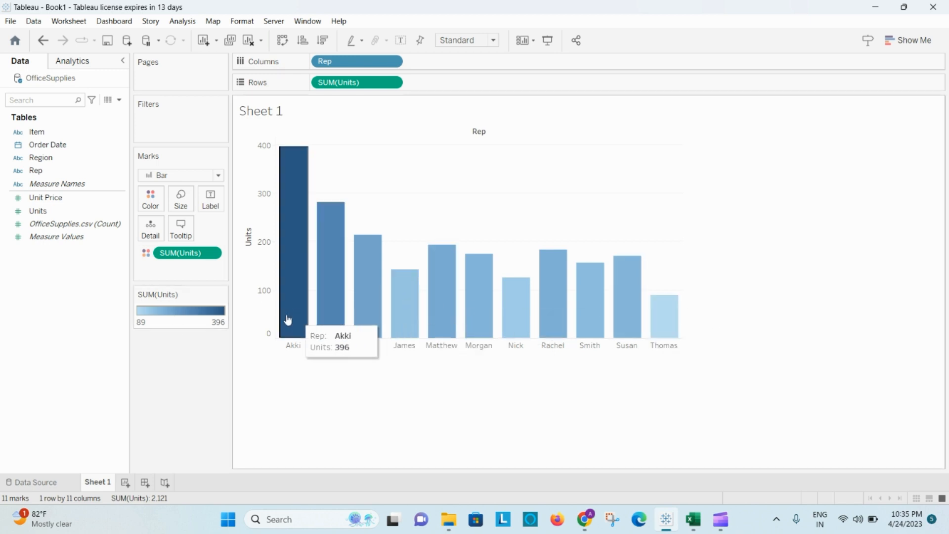
pyautogui.moveTo(682, 313)
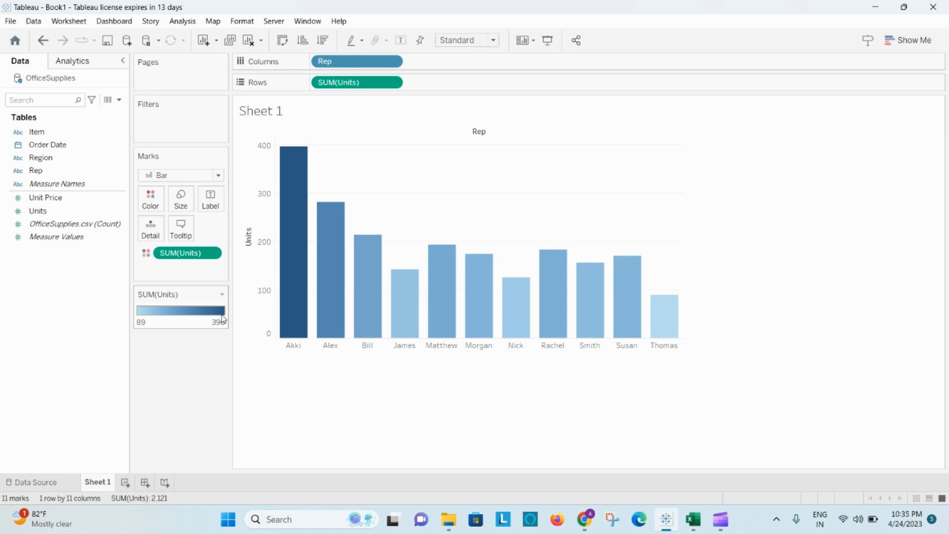
pyautogui.moveTo(600, 309)
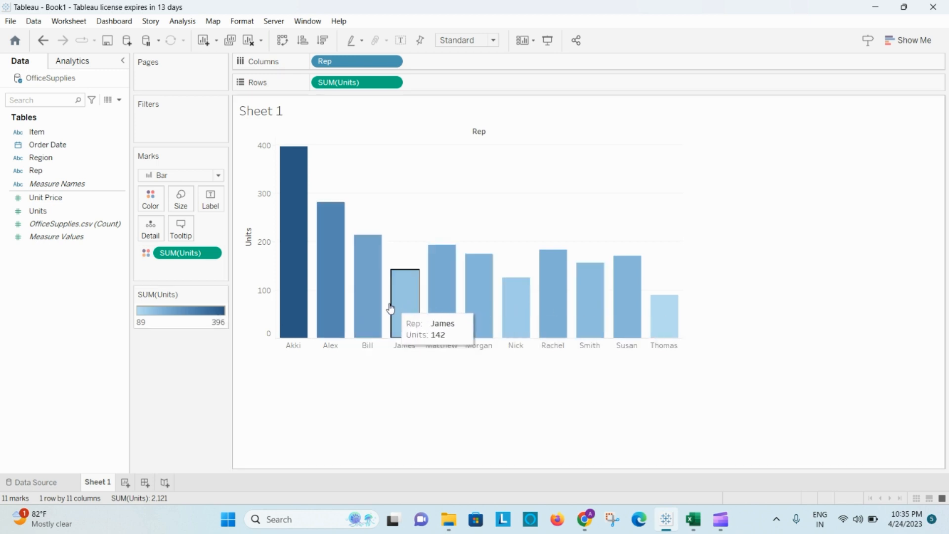
pyautogui.moveTo(306, 280)
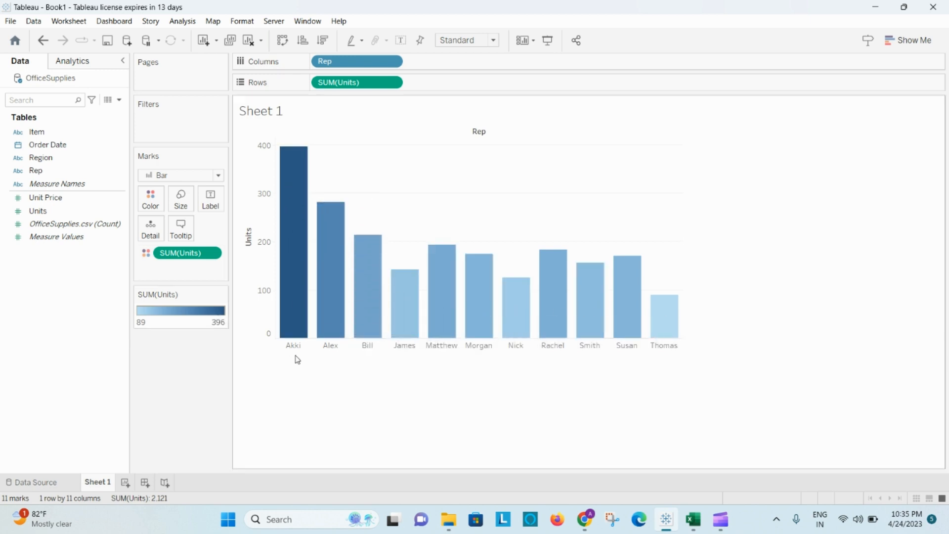
pyautogui.moveTo(435, 305)
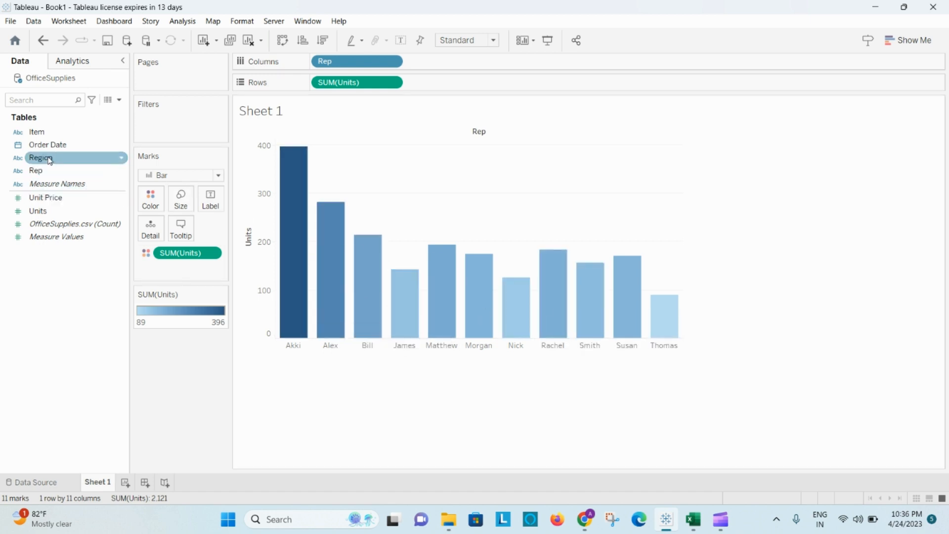
pyautogui.moveTo(49, 159); pyautogui.dragTo(444, 59)
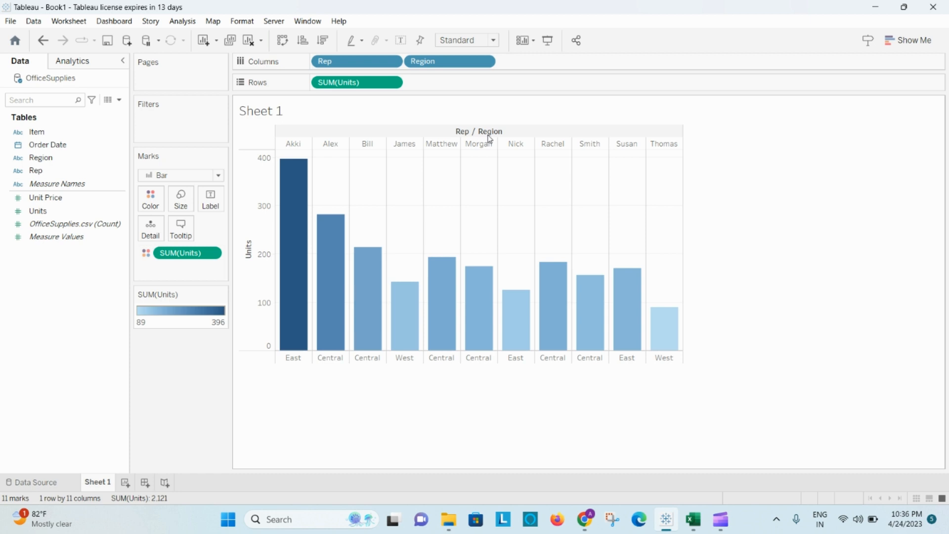
pyautogui.click(486, 61)
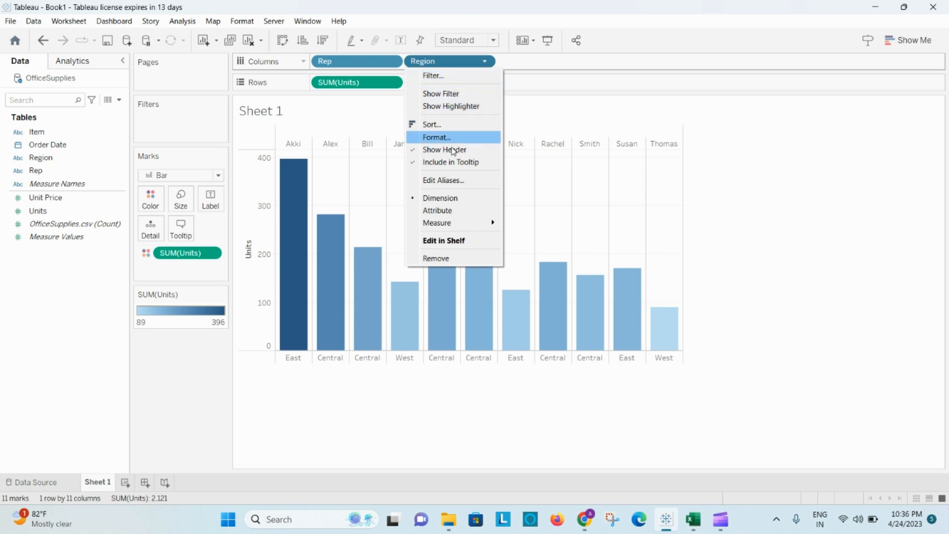
pyautogui.click(455, 258)
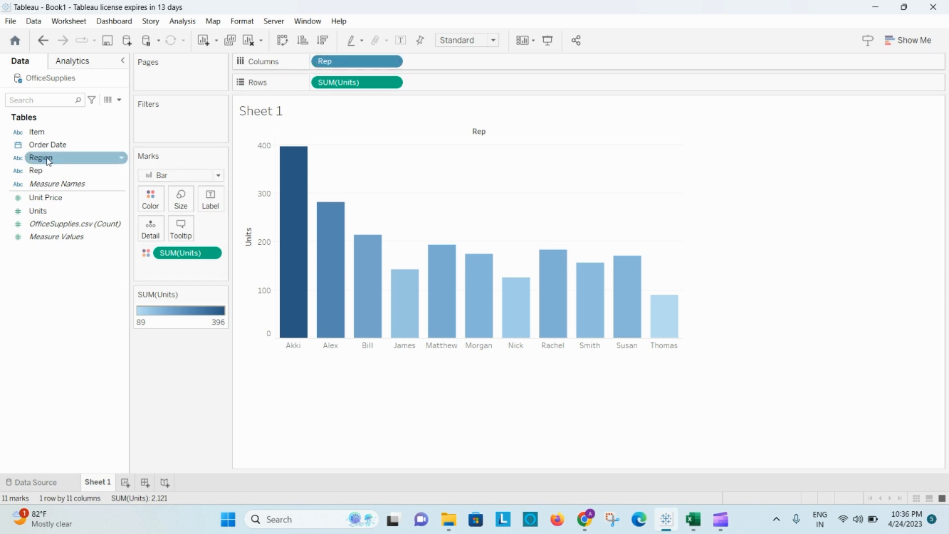
# Place Region before Rep on the columns to group the rep bars by region
pyautogui.moveTo(49, 161); pyautogui.dragTo(325, 68)
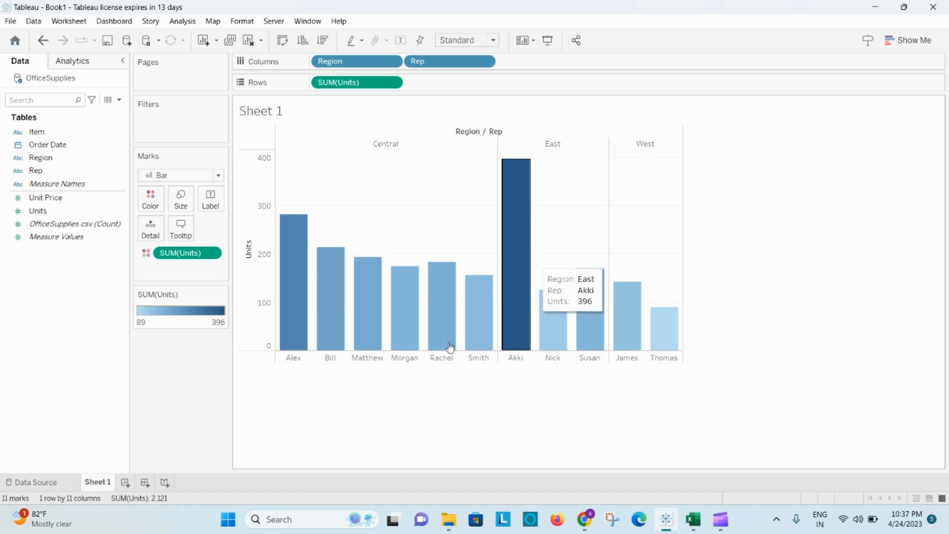
pyautogui.moveTo(348, 333)
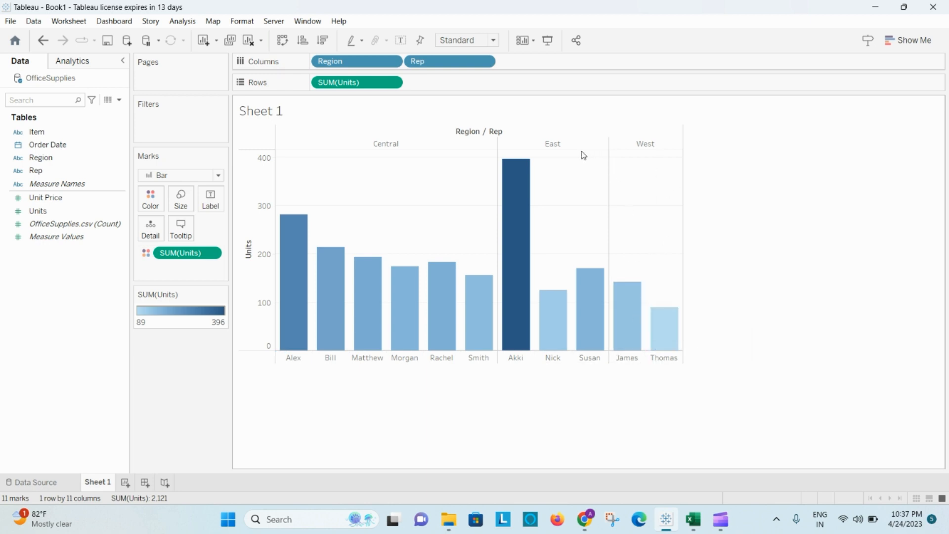
pyautogui.moveTo(562, 339)
pyautogui.moveTo(412, 339)
# Switch to the OfficeSupplies workbook in Excel and examine the Units and Unit Price columns for the first record
pyautogui.click(693, 519)
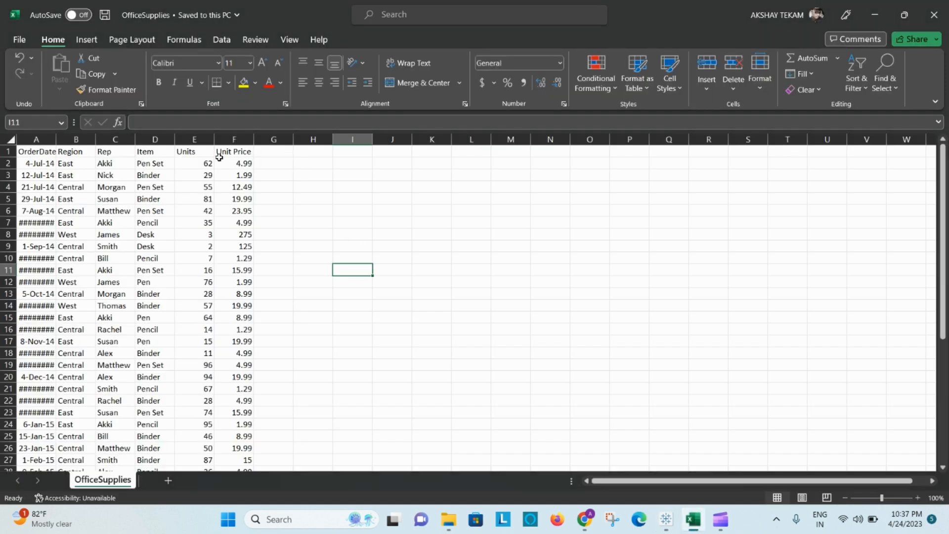
pyautogui.click(197, 155)
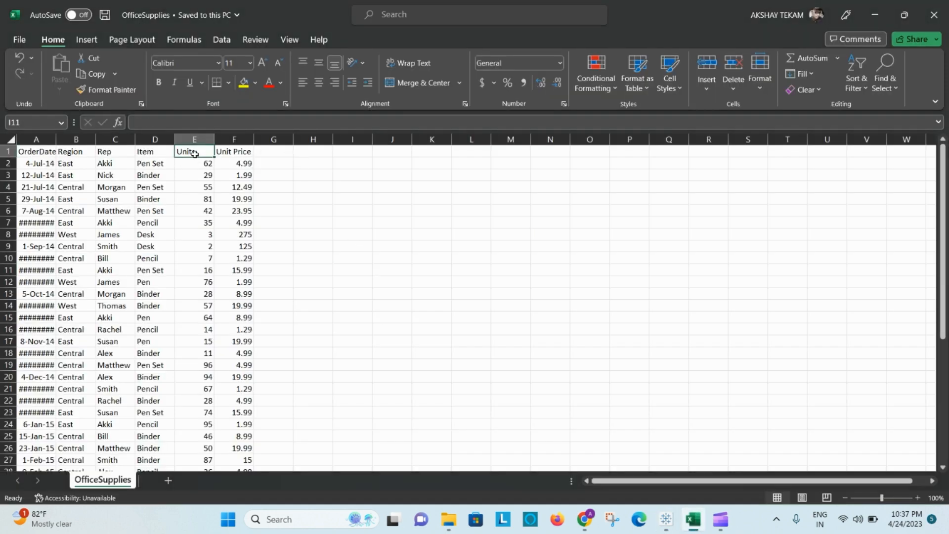
pyautogui.click(230, 151)
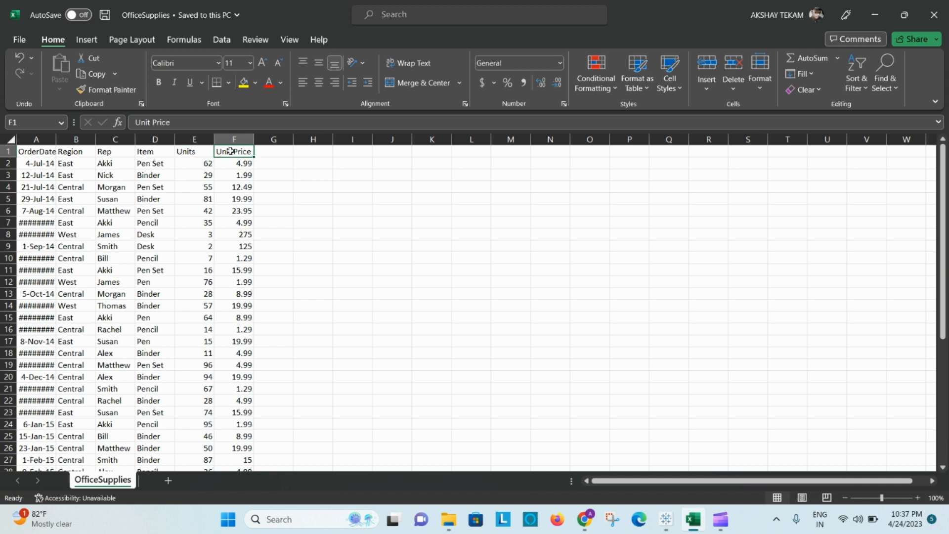
pyautogui.click(273, 154)
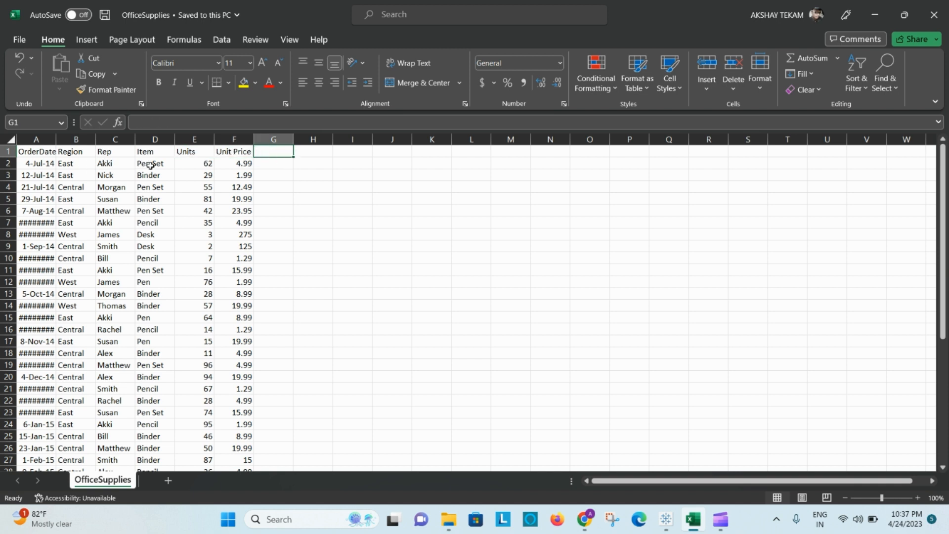
pyautogui.click(282, 168)
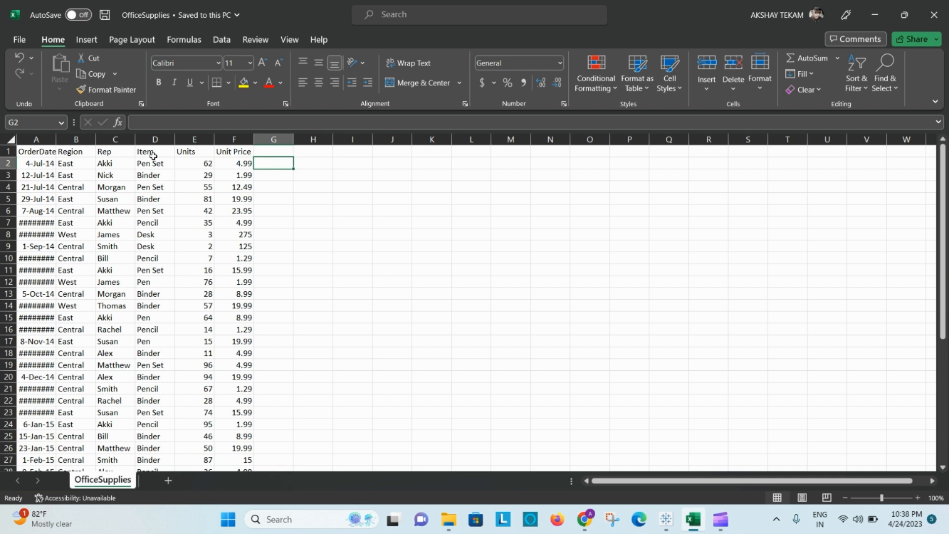
pyautogui.click(122, 163)
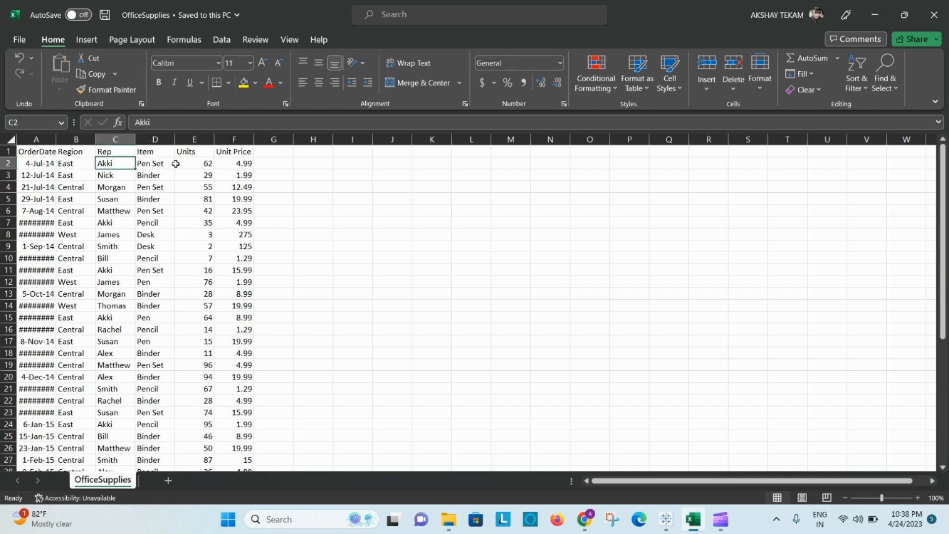
pyautogui.click(205, 165)
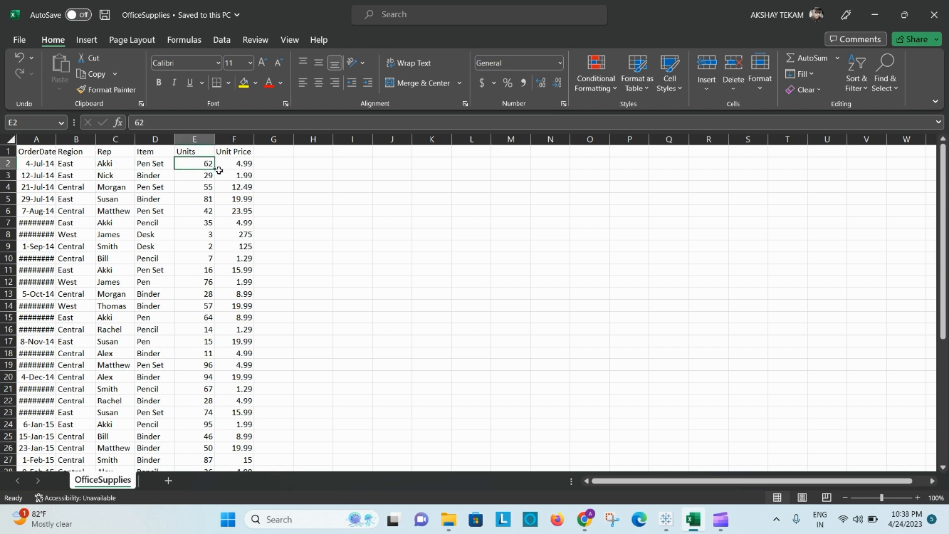
pyautogui.click(243, 164)
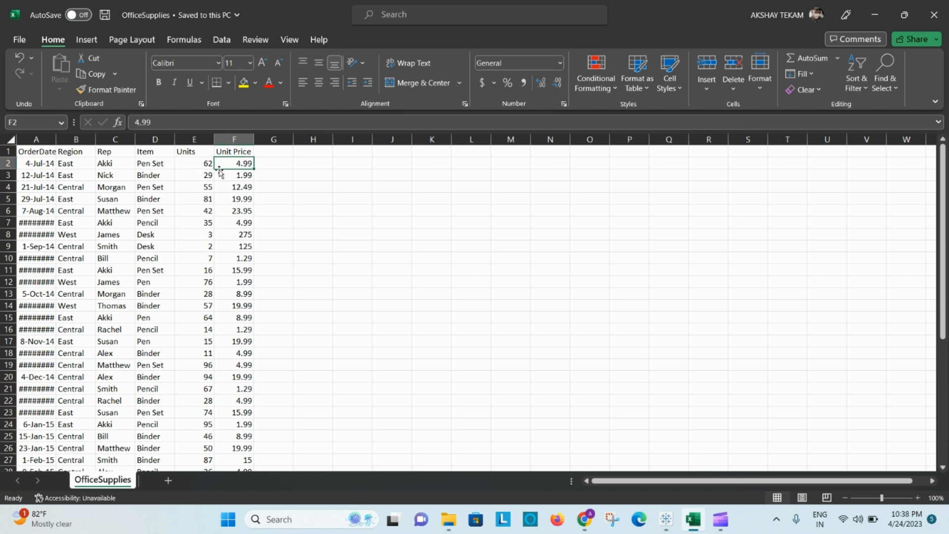
pyautogui.click(274, 164)
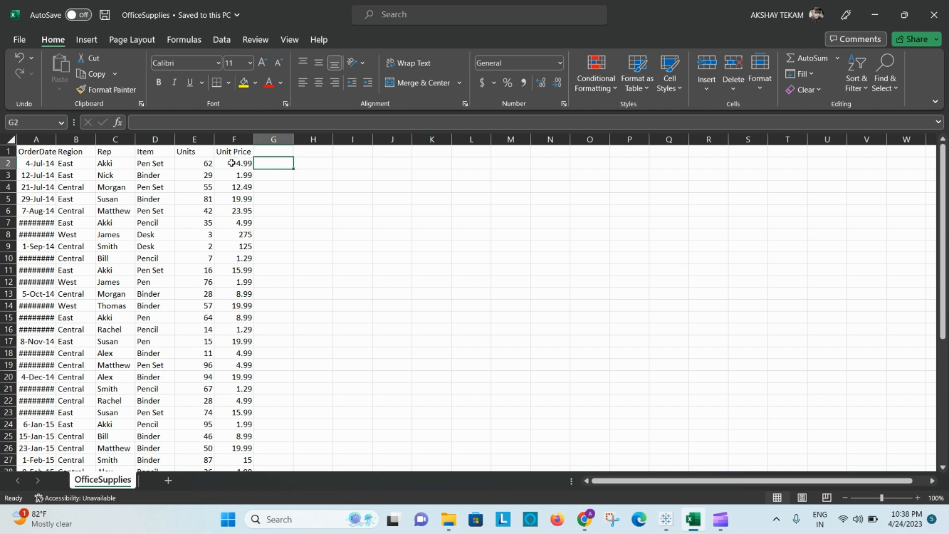
pyautogui.click(204, 163)
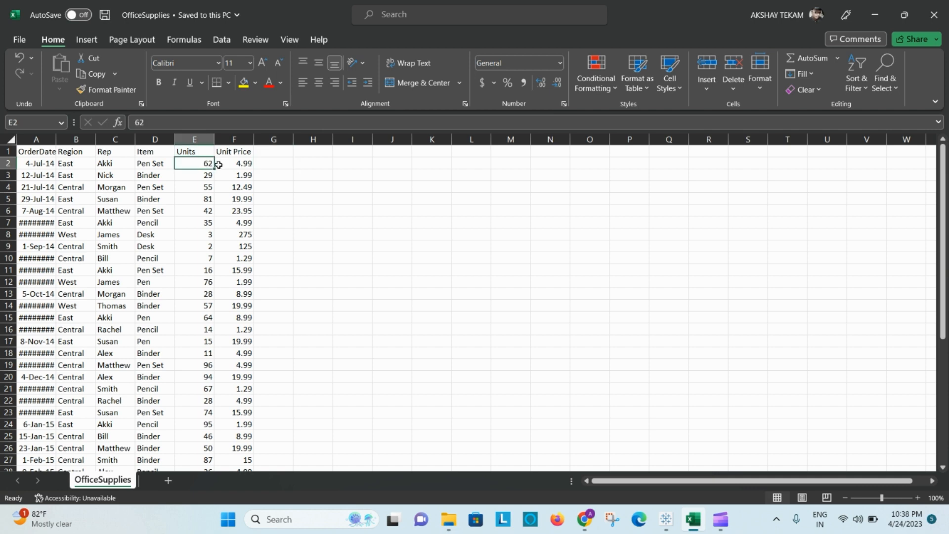
pyautogui.click(232, 165)
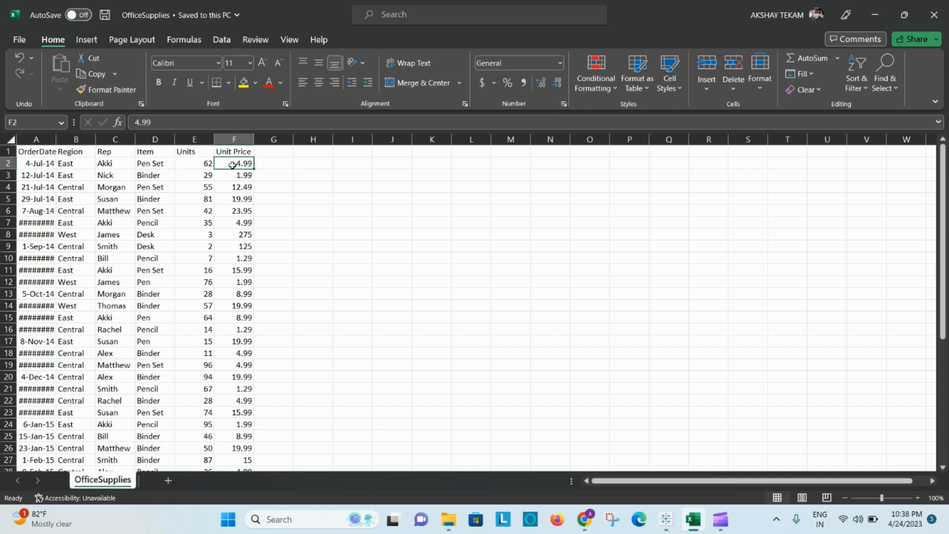
pyautogui.click(269, 165)
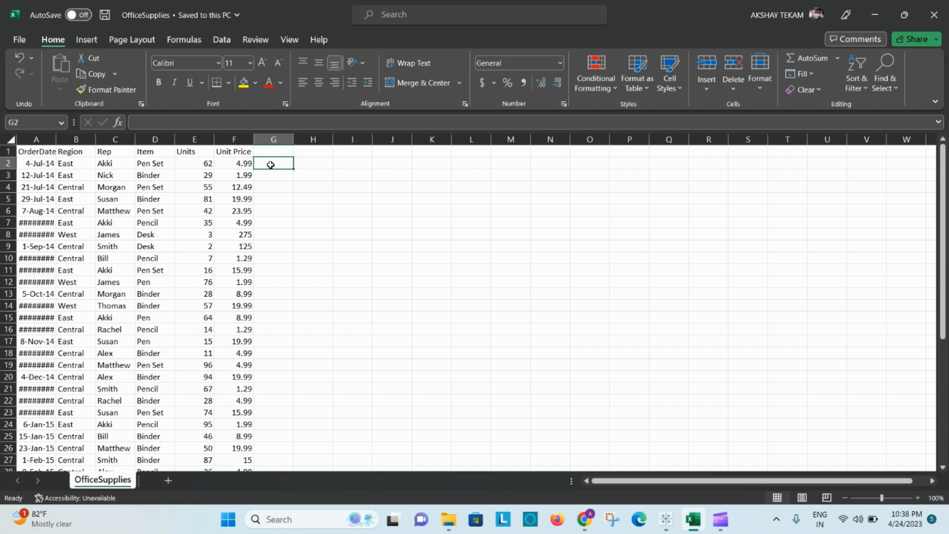
# Examine the Rep entries of the first six records in the OfficeSupplies sheet
pyautogui.click(113, 165)
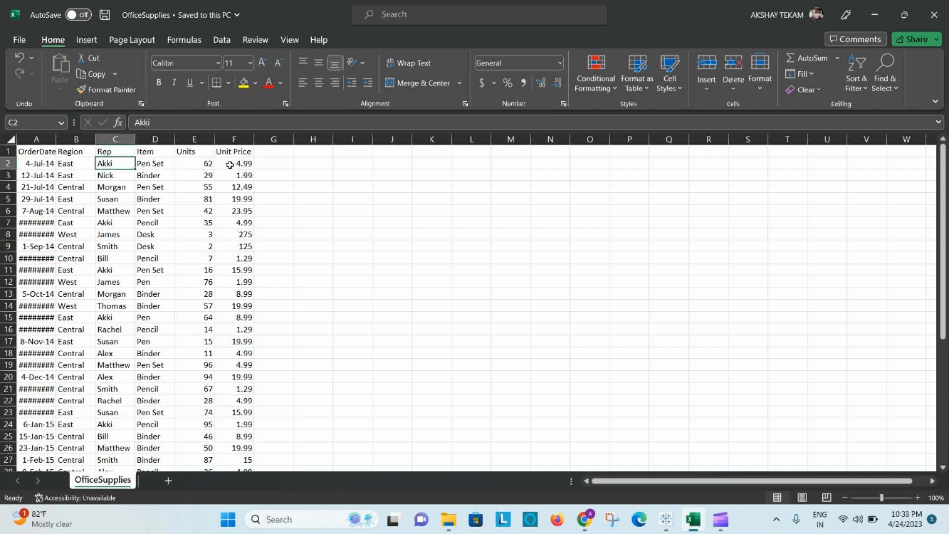
pyautogui.click(126, 176)
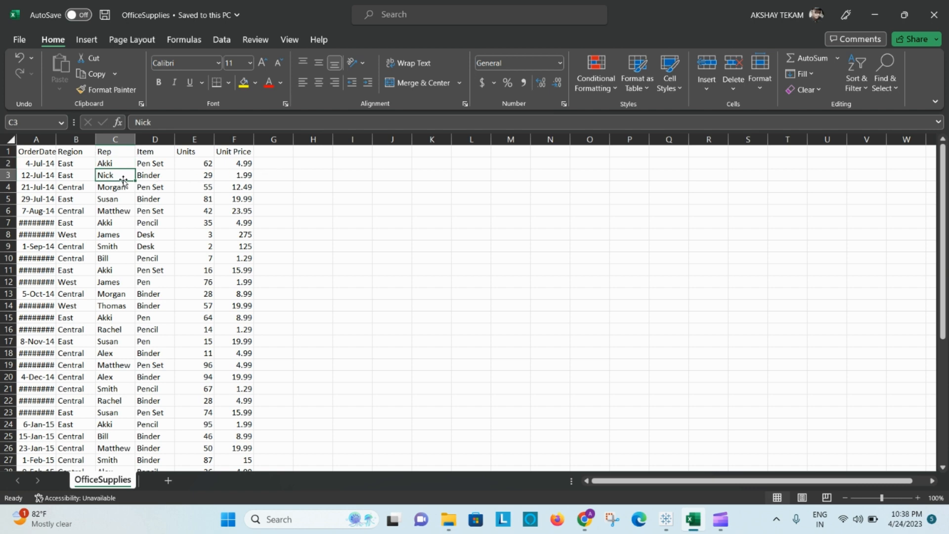
pyautogui.click(127, 188)
pyautogui.click(128, 200)
pyautogui.click(128, 211)
pyautogui.click(129, 220)
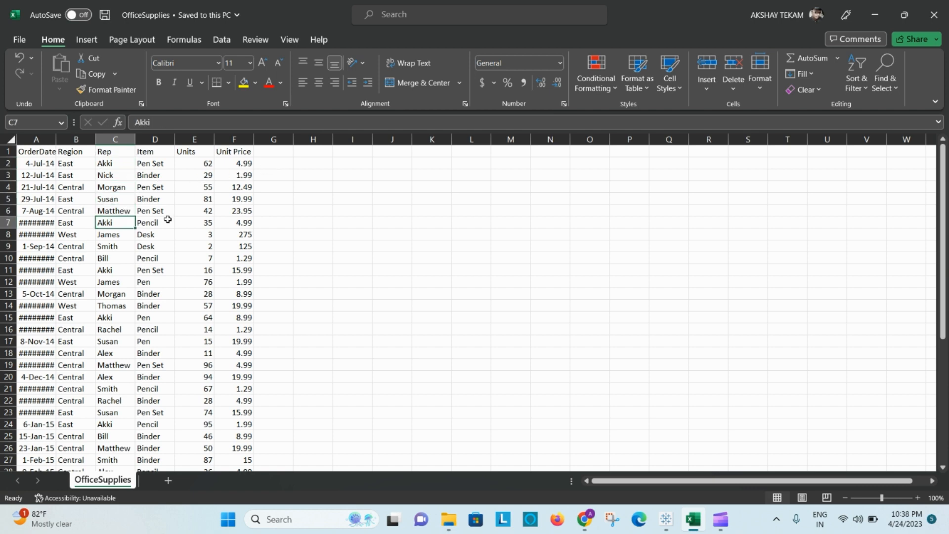
# Switch back to Tableau and create a calculated field named Total Sales
pyautogui.click(666, 512)
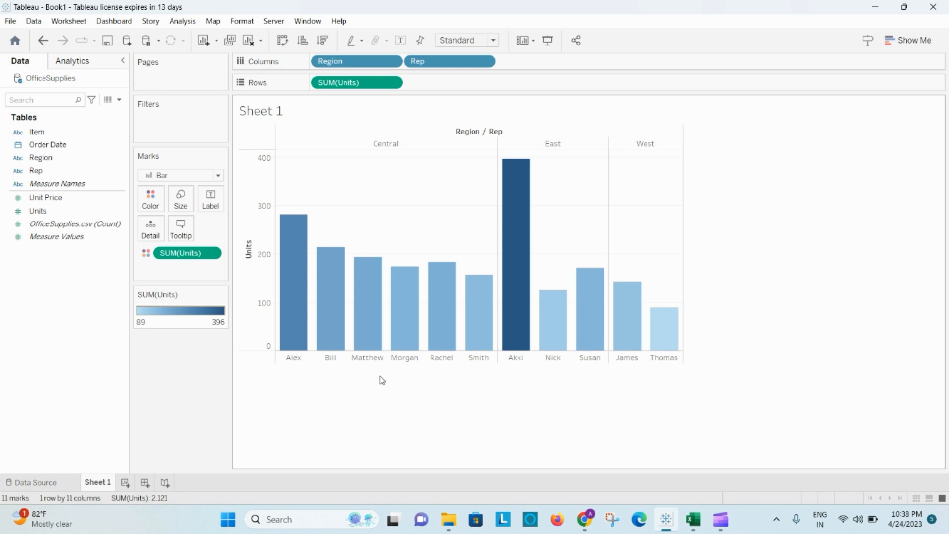
pyautogui.rightClick(38, 292)
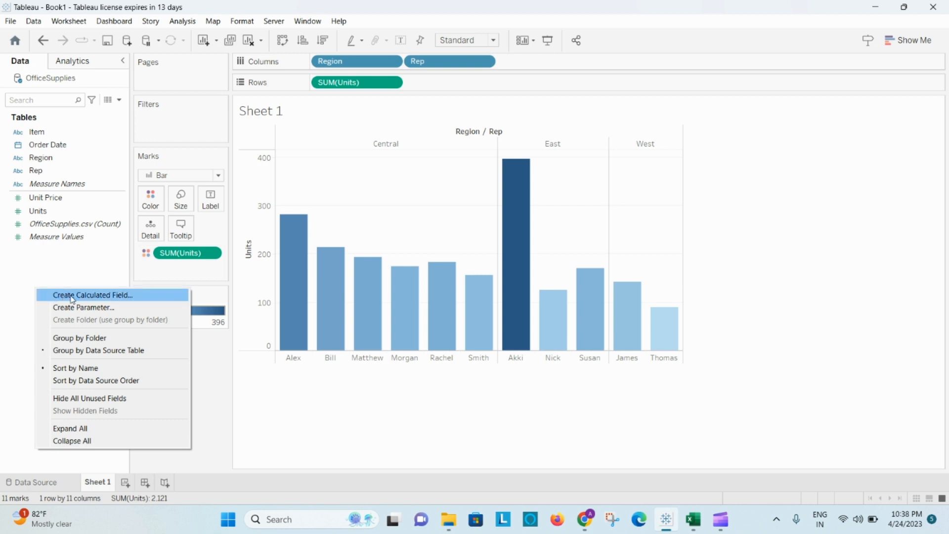
pyautogui.click(111, 296)
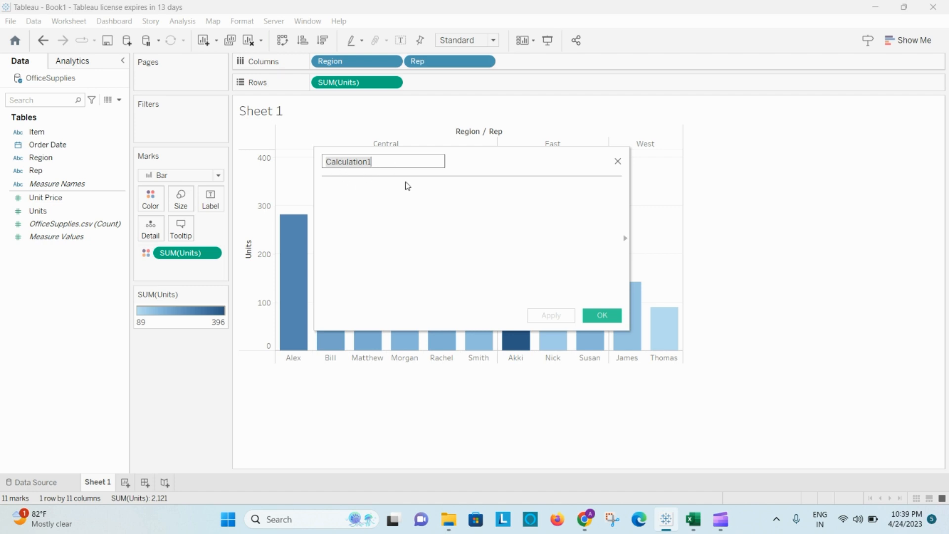
pyautogui.write('Total Sales')
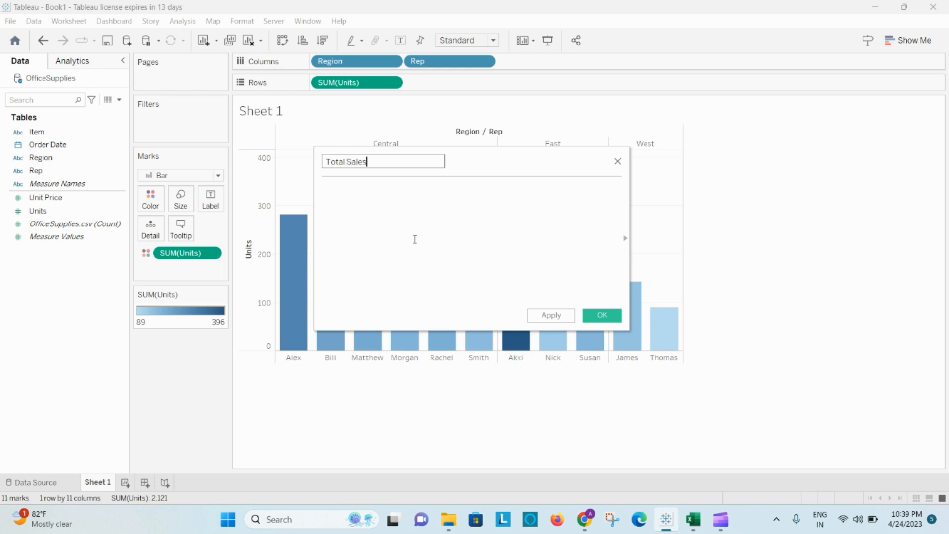
pyautogui.click(415, 240)
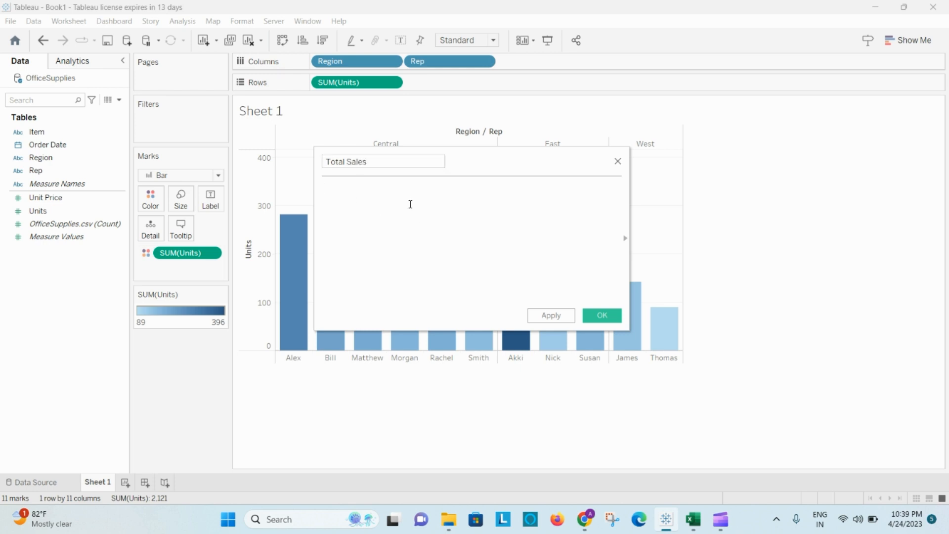
# Define the Total Sales formula as [Units]* [Unit Price] and save the calculated field
pyautogui.click(33, 210)
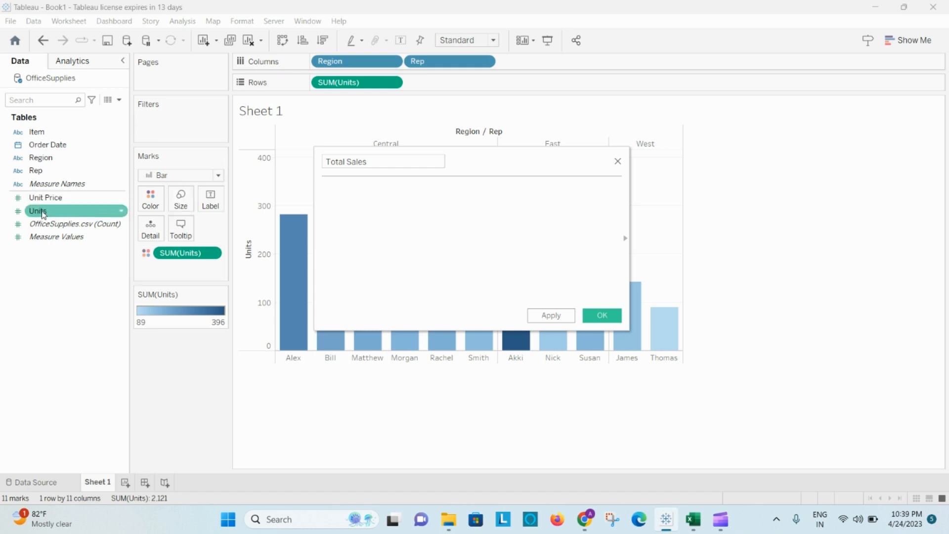
pyautogui.moveTo(43, 214); pyautogui.dragTo(354, 218)
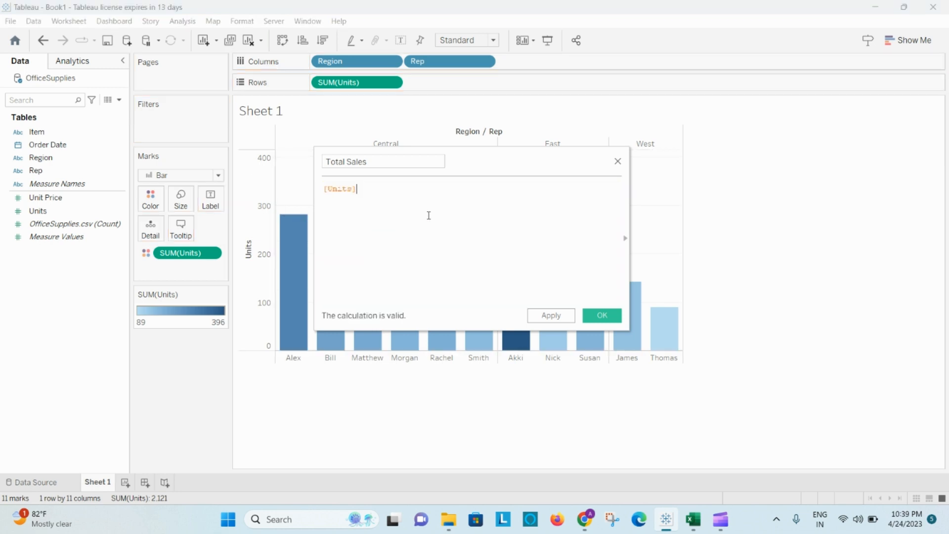
pyautogui.write('*')
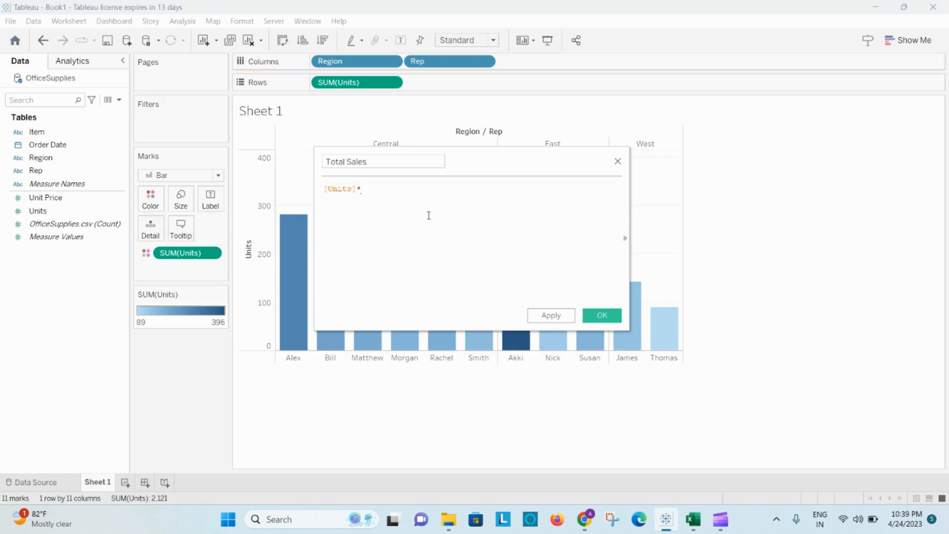
pyautogui.moveTo(45, 197); pyautogui.dragTo(390, 197)
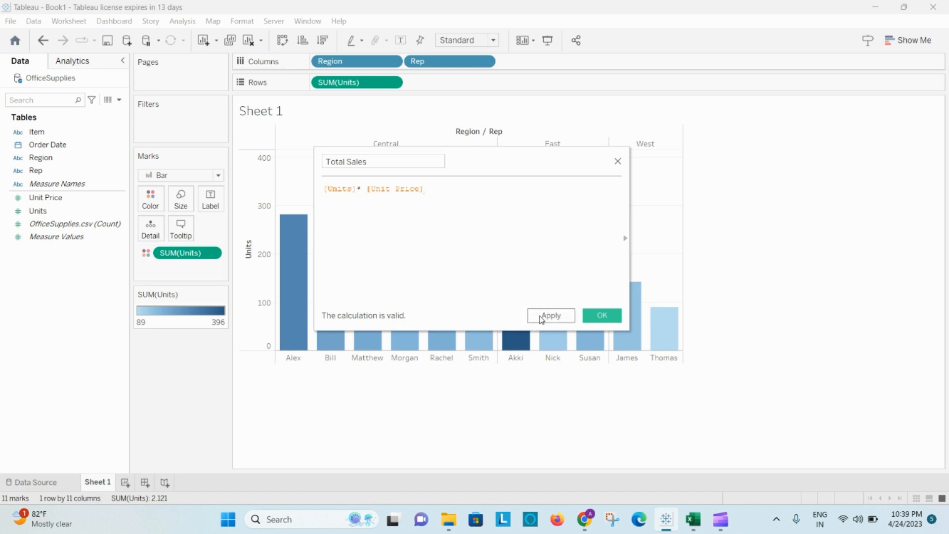
pyautogui.click(559, 317)
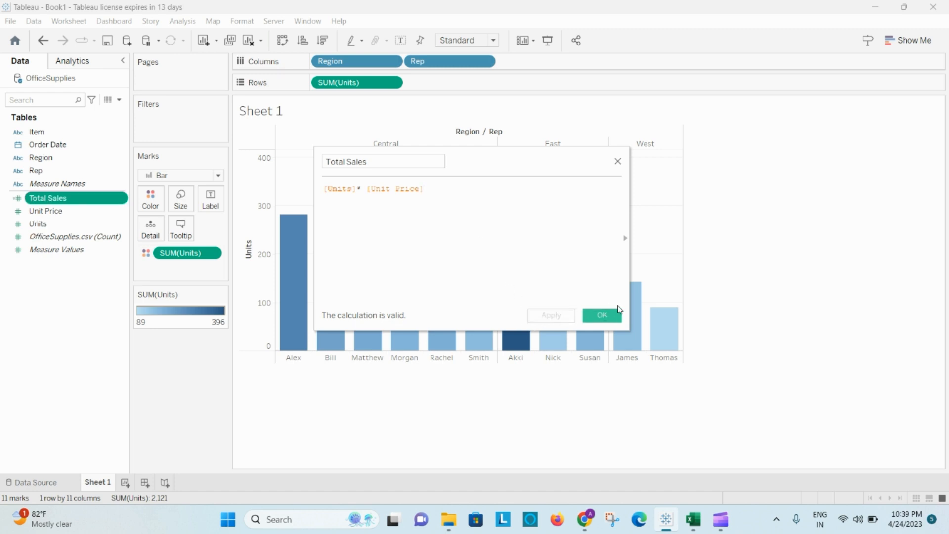
pyautogui.click(602, 316)
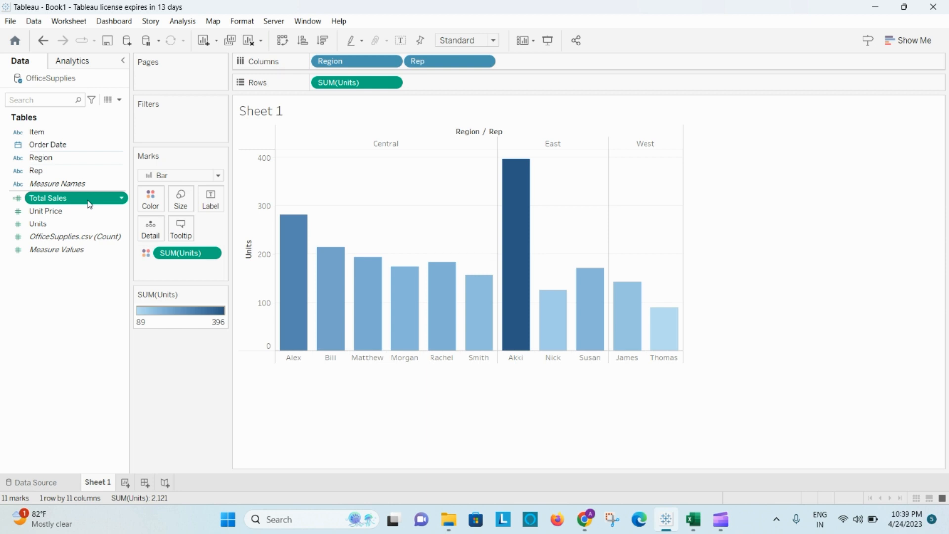
# Try adding Total Sales to the sheet alongside Units, compare both charts, and undo the addition
pyautogui.click(121, 198)
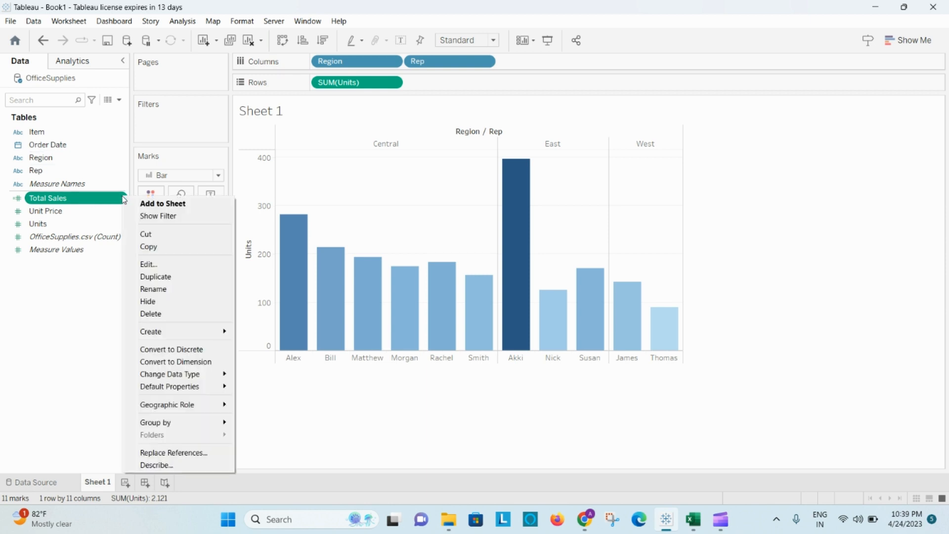
pyautogui.click(158, 203)
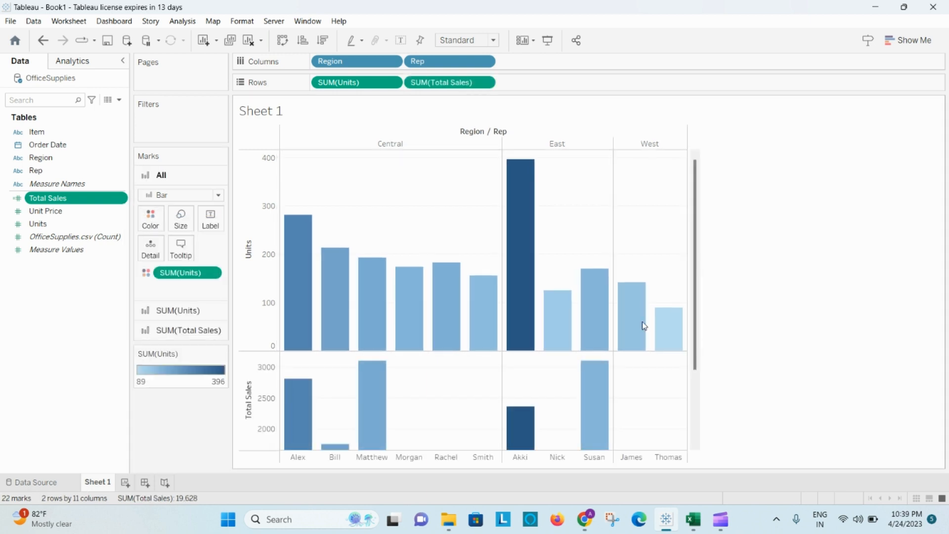
pyautogui.scroll(-4, 810, 350)
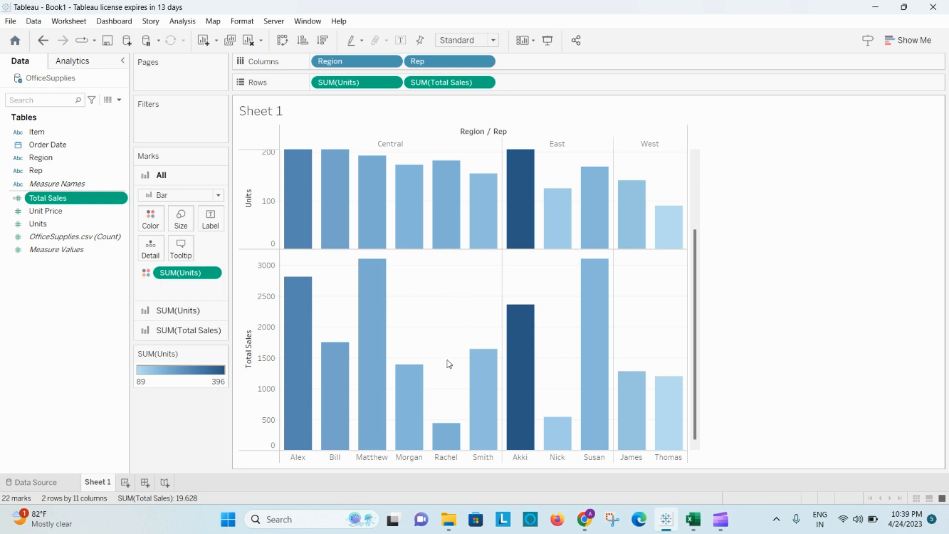
pyautogui.scroll(4, 558, 320)
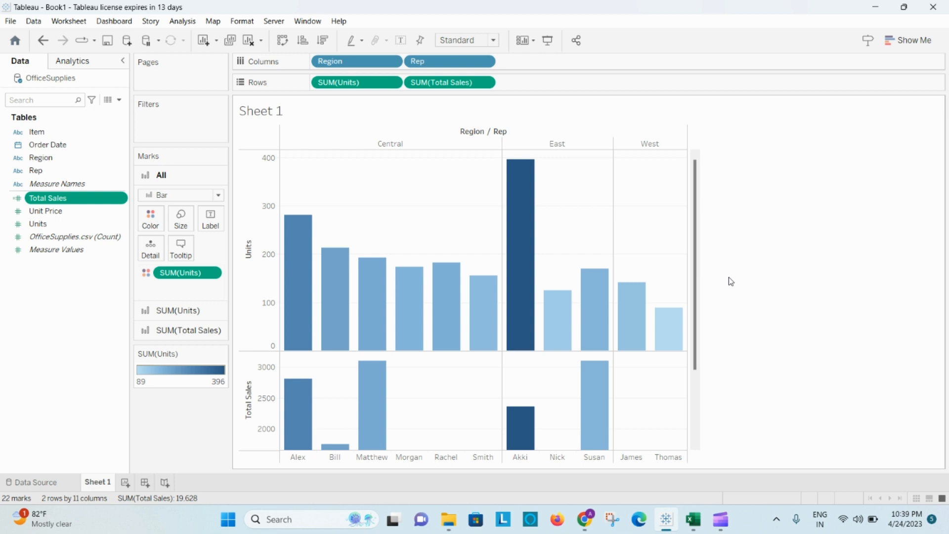
pyautogui.hotkey('ctrl', 'z')
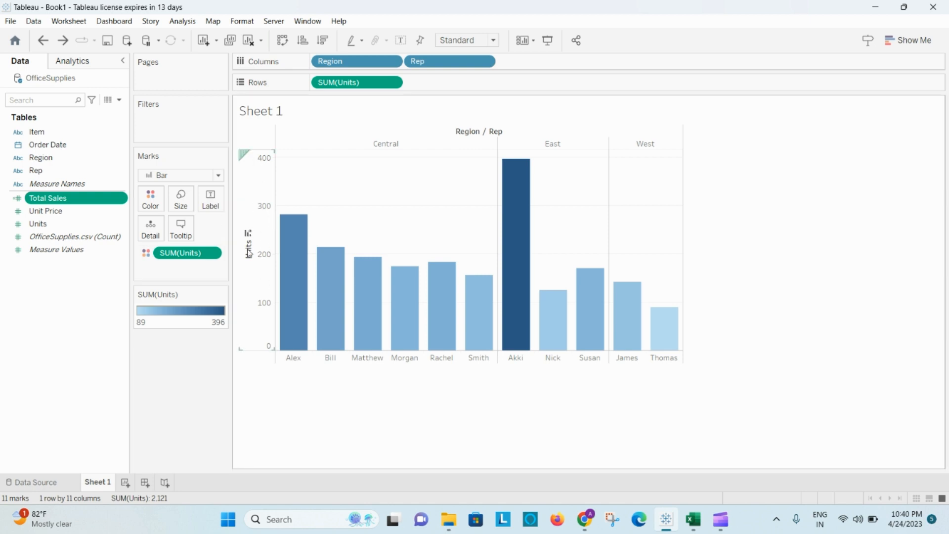
# Replace SUM(Units) on the rows with the Total Sales field
pyautogui.click(392, 82)
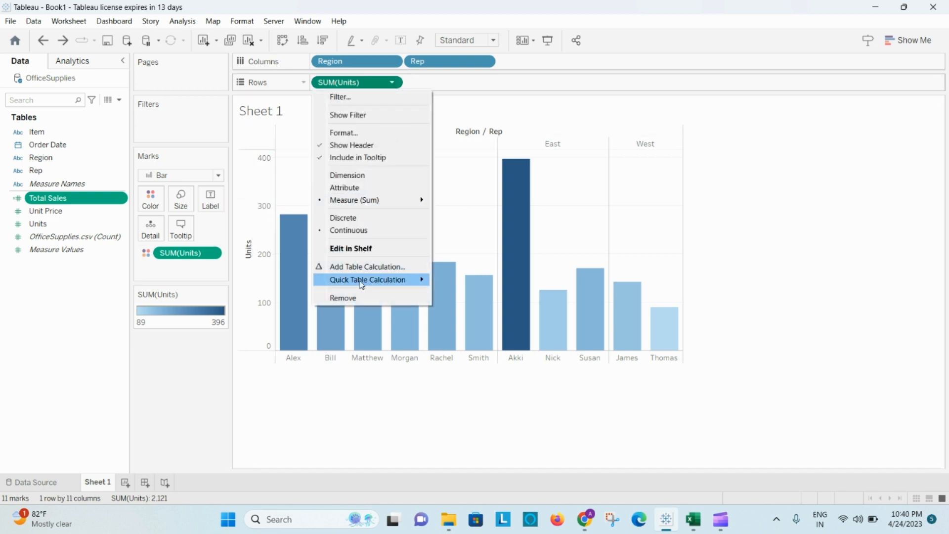
pyautogui.click(357, 298)
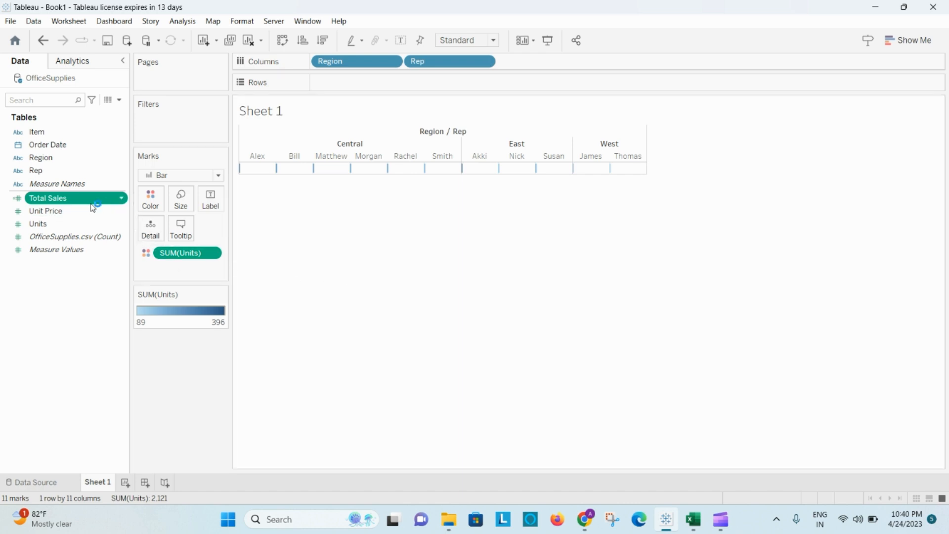
pyautogui.moveTo(45, 200); pyautogui.dragTo(336, 82)
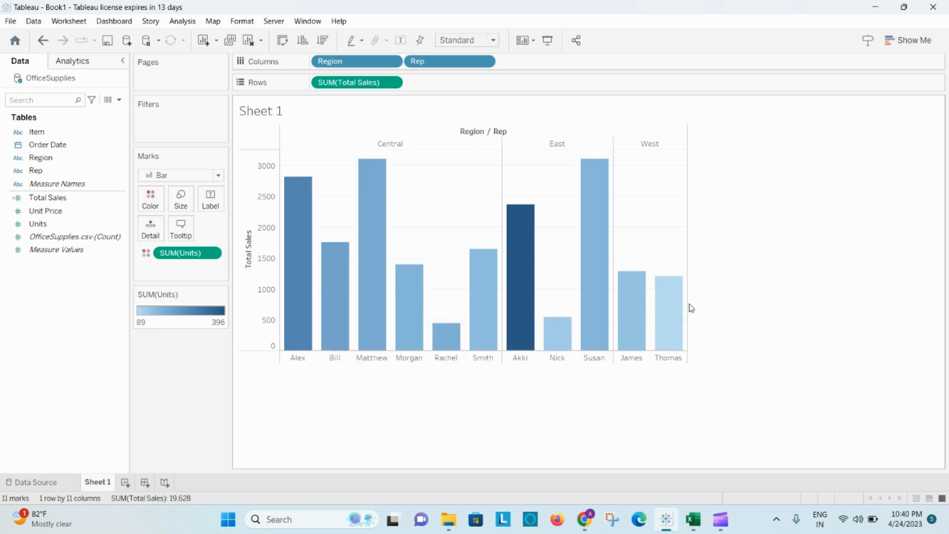
# Apply the Purple palette to the Units color scale of the bars
pyautogui.click(151, 199)
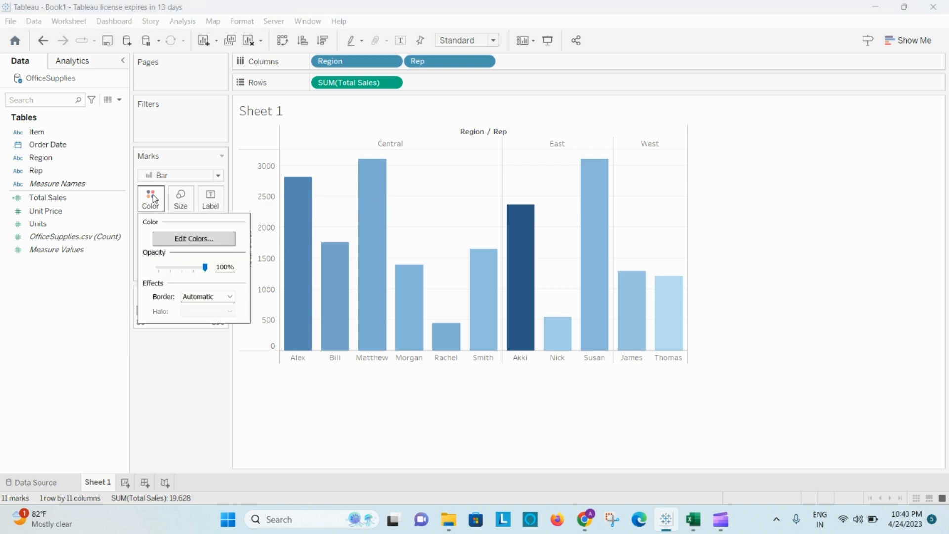
pyautogui.click(196, 240)
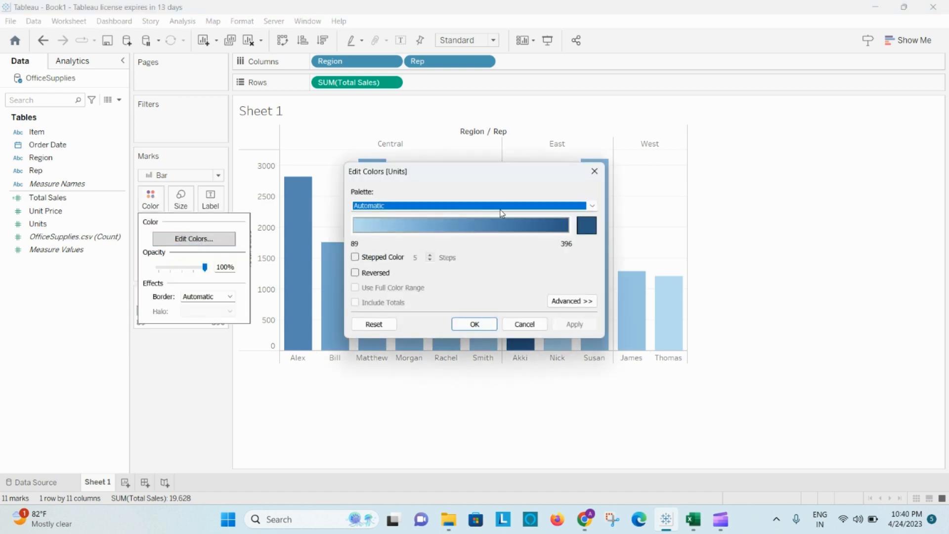
pyautogui.click(593, 207)
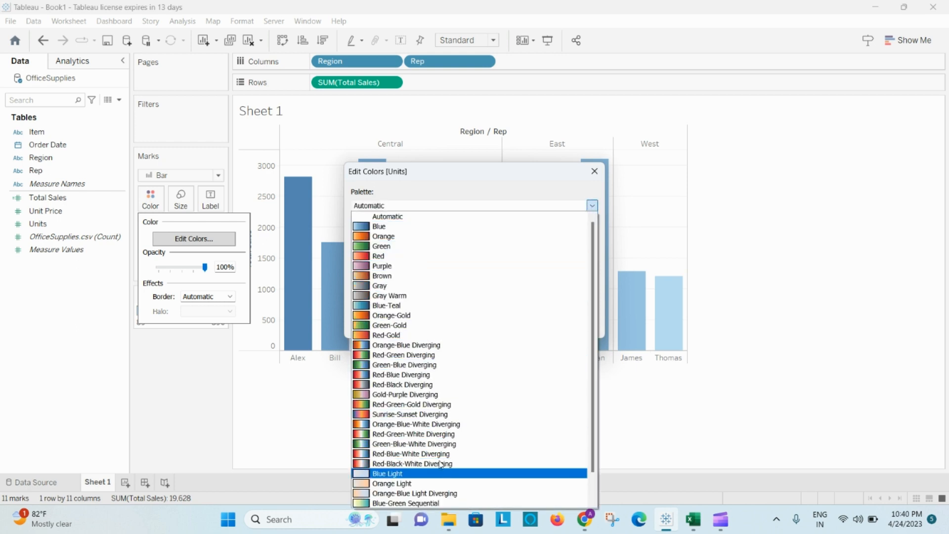
pyautogui.scroll(-1, 435, 437)
pyautogui.scroll(1, 430, 421)
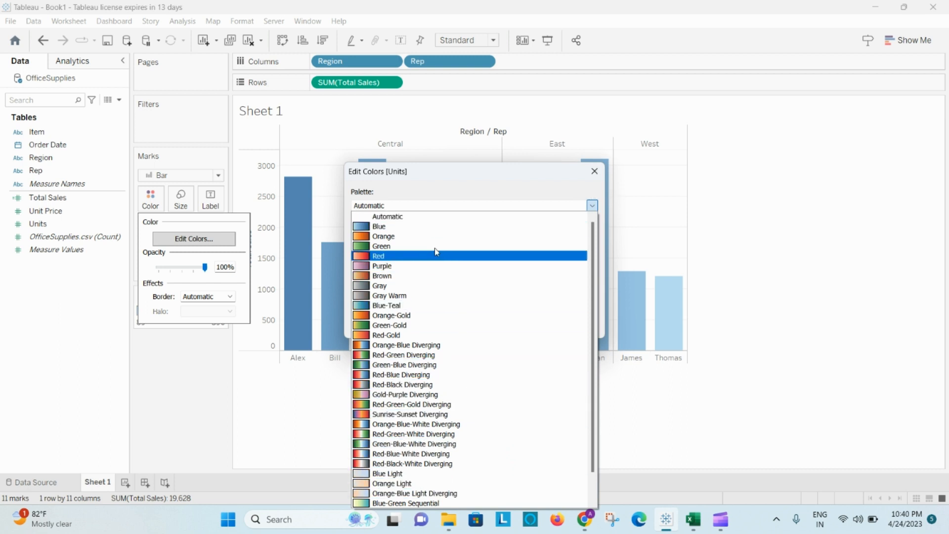
pyautogui.click(394, 272)
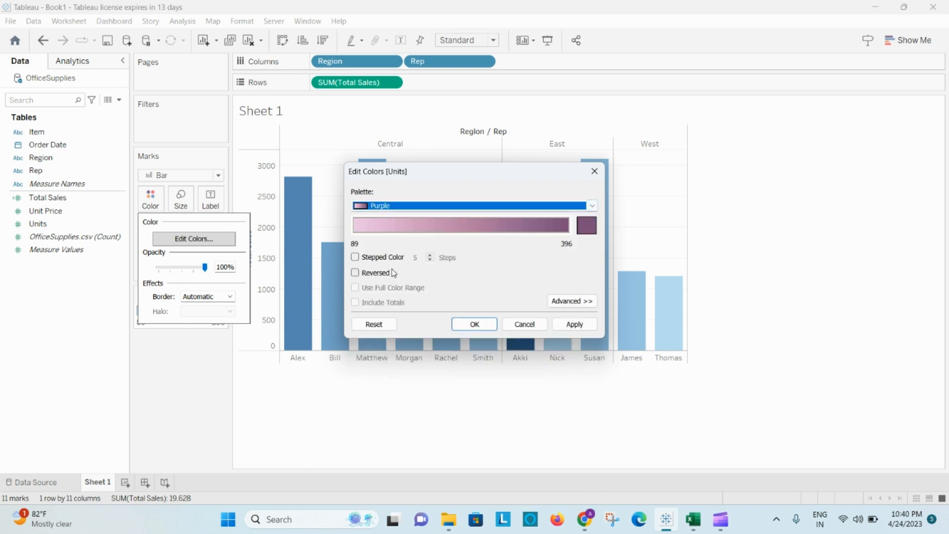
pyautogui.click(574, 324)
pyautogui.click(473, 325)
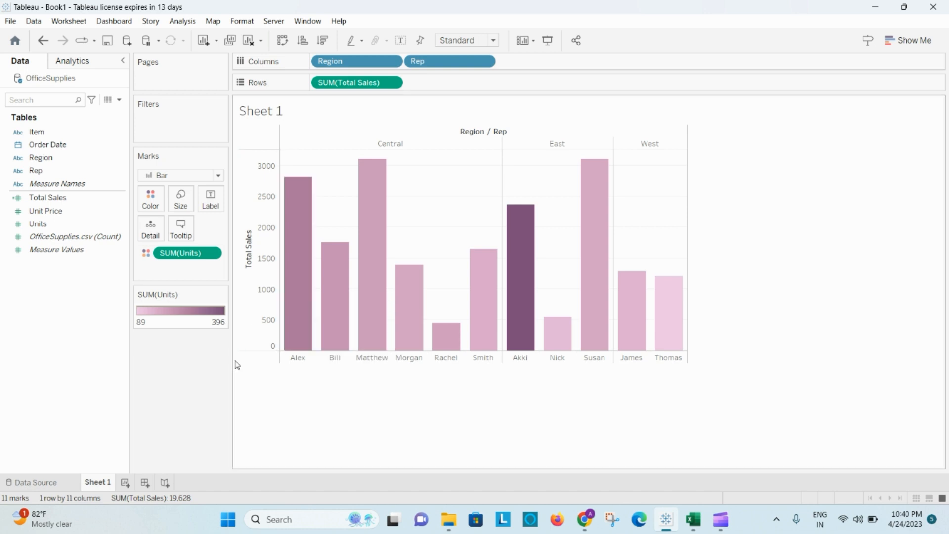
# Give the bars a border in the custom dark color #0b121b
pyautogui.click(156, 210)
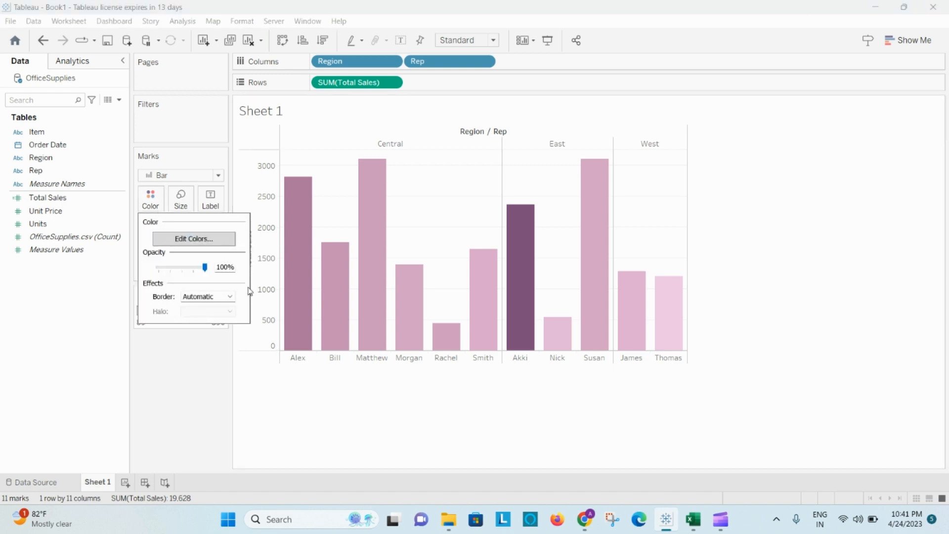
pyautogui.click(230, 297)
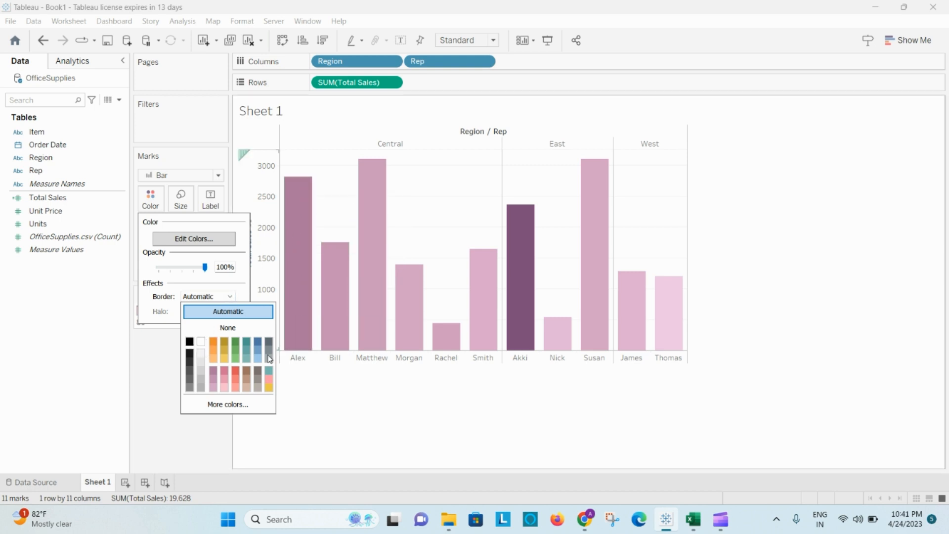
pyautogui.click(190, 354)
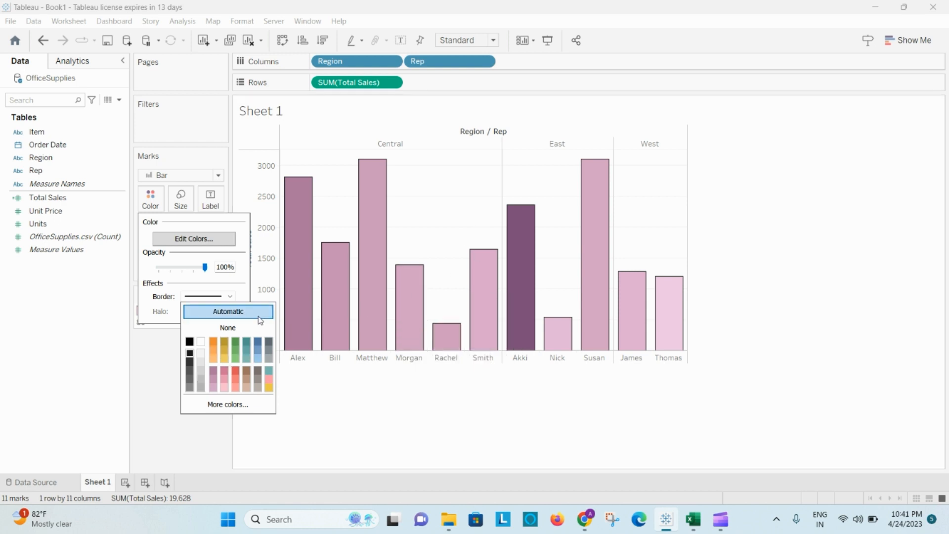
pyautogui.click(212, 405)
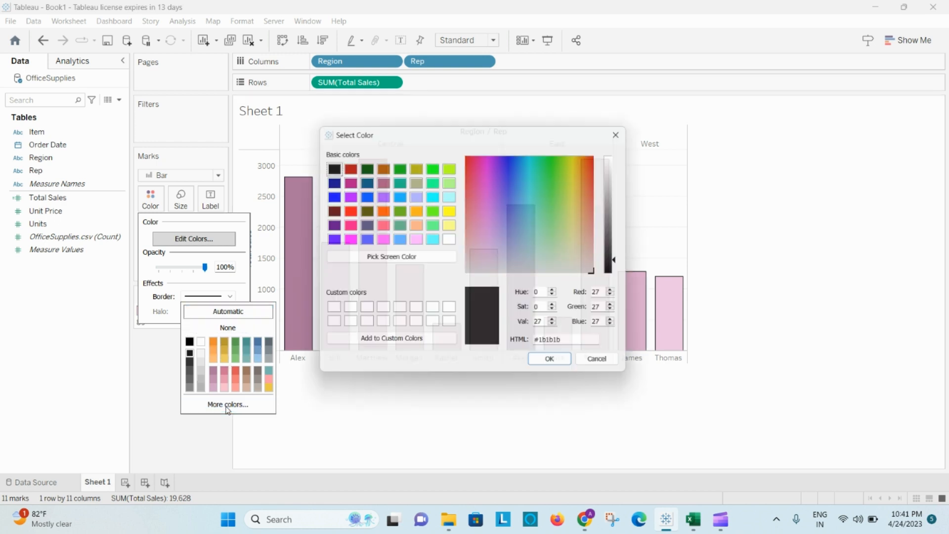
pyautogui.click(534, 224)
pyautogui.click(523, 205)
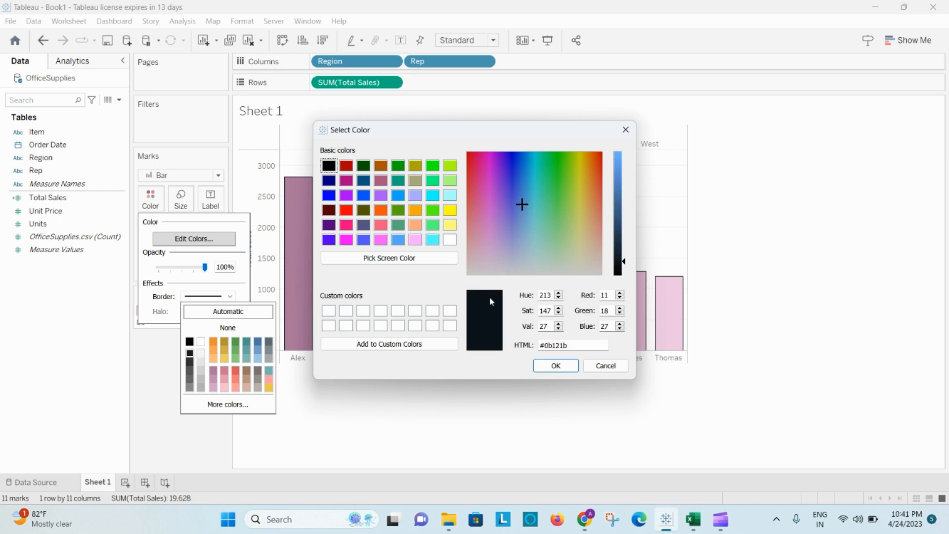
pyautogui.click(556, 366)
pyautogui.click(387, 396)
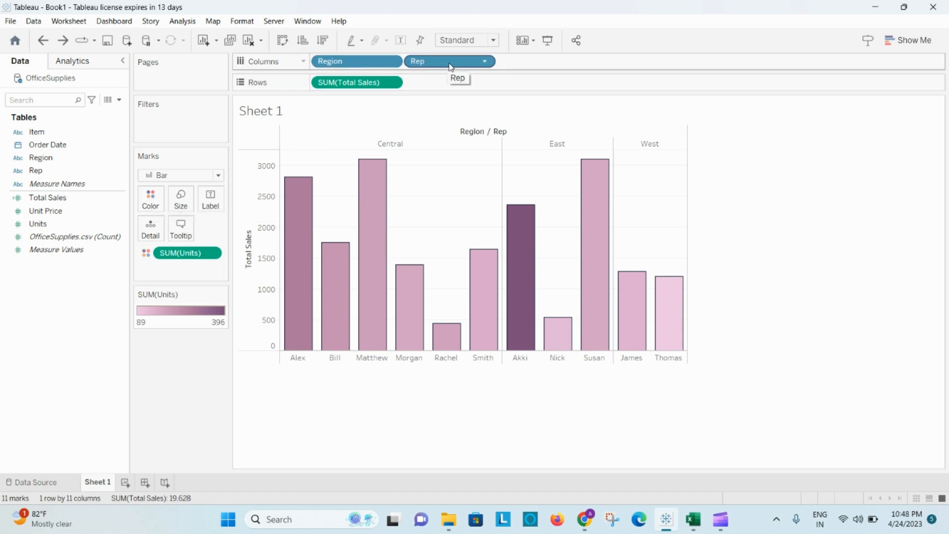
# Color the bars by Rep instead of by SUM(Units), keeping Rep on the columns
pyautogui.moveTo(452, 65); pyautogui.dragTo(152, 200)
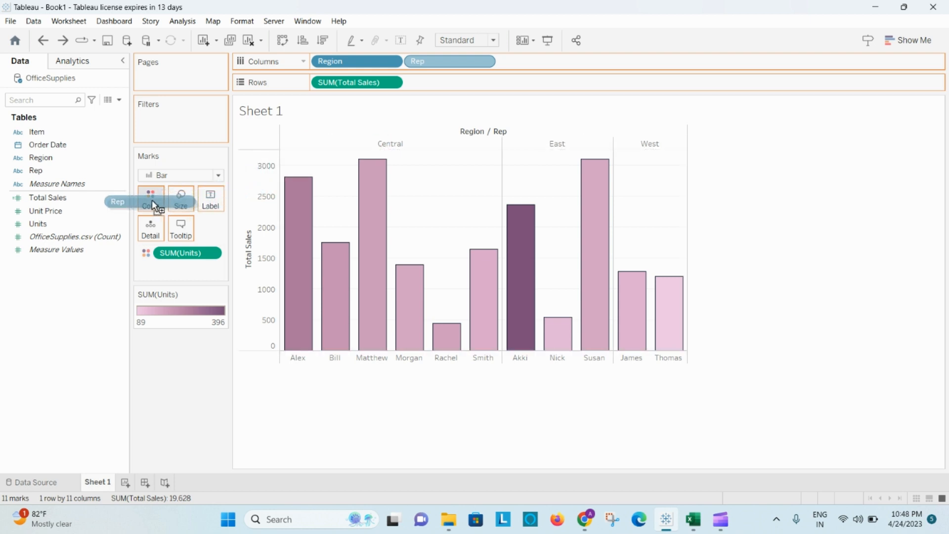
pyautogui.moveTo(153, 200); pyautogui.dragTo(152, 197)
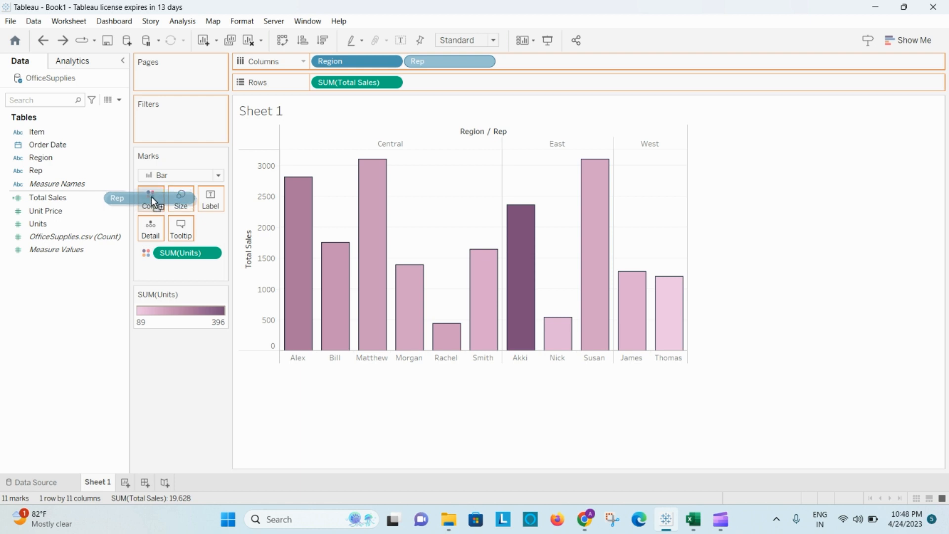
pyautogui.moveTo(151, 196); pyautogui.dragTo(151, 196)
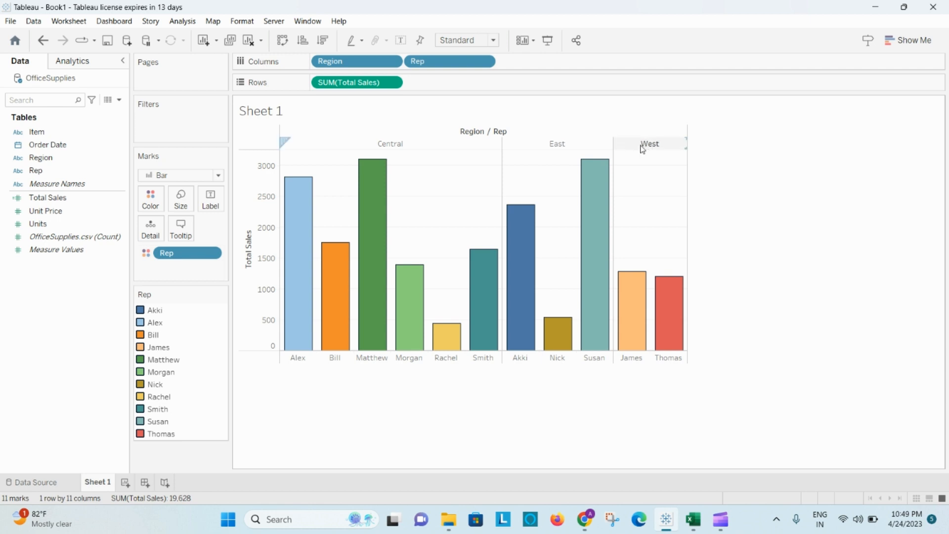
pyautogui.moveTo(651, 291)
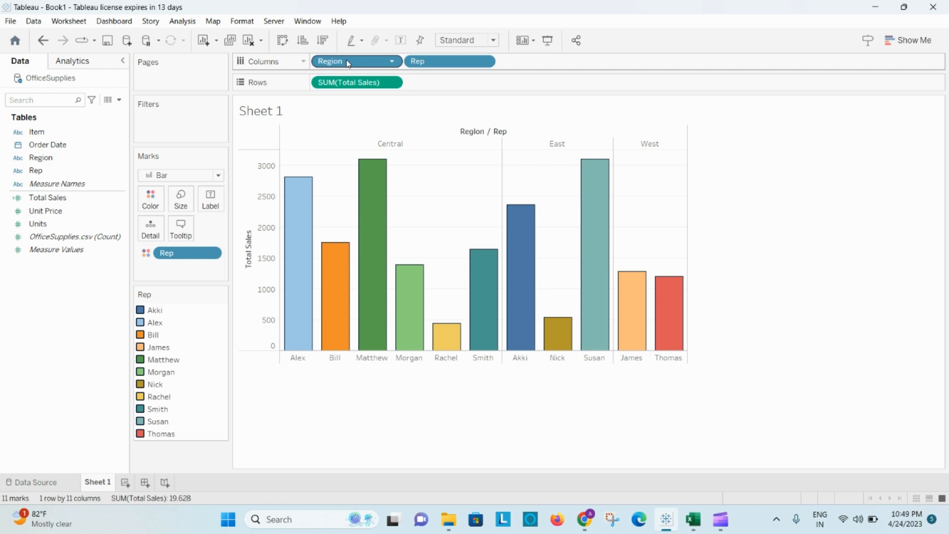
# Color the bars by Region instead of Rep and sort the reps by Total Sales in descending order
pyautogui.moveTo(348, 63); pyautogui.dragTo(157, 201)
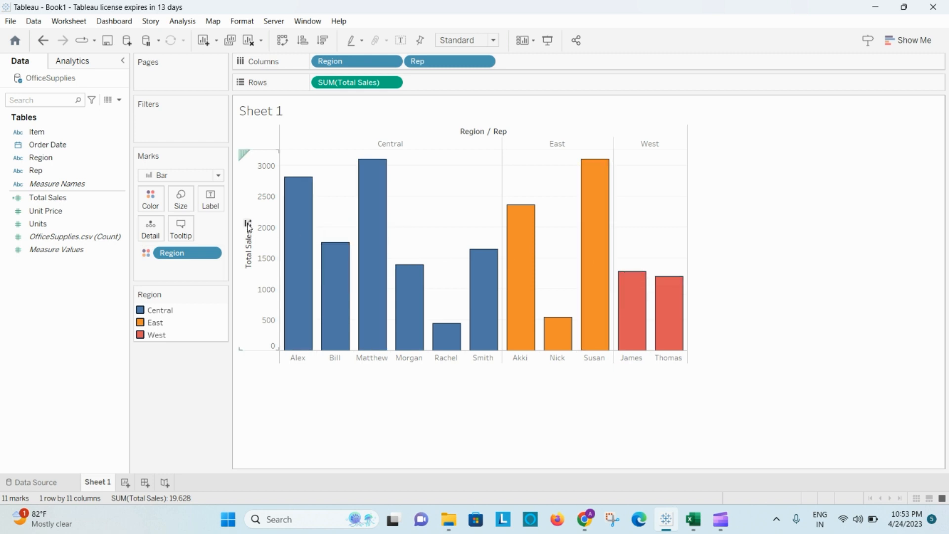
pyautogui.click(248, 225)
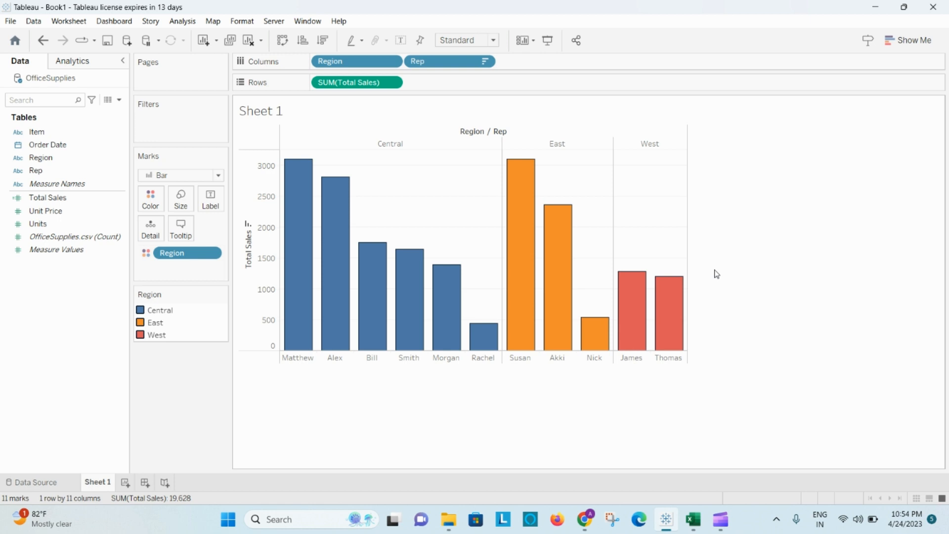
pyautogui.moveTo(639, 344)
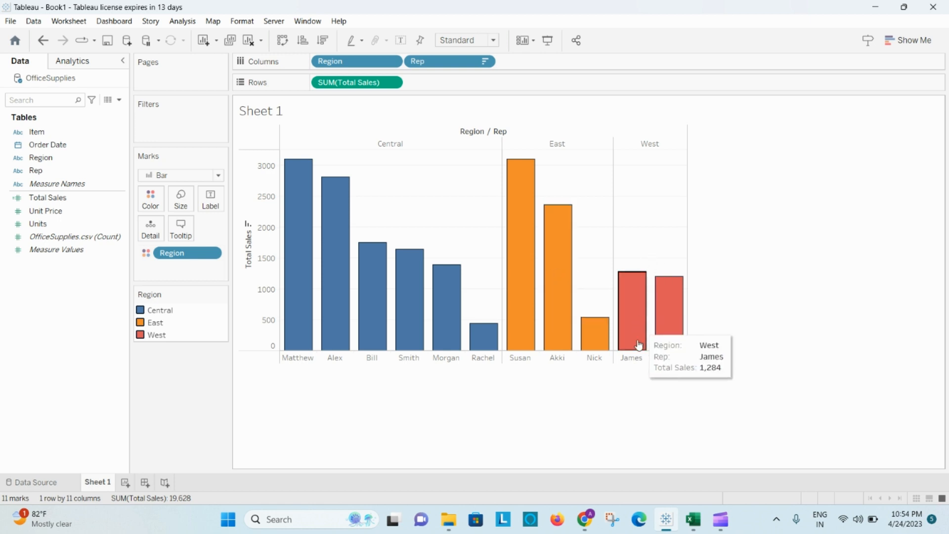
pyautogui.moveTo(675, 335)
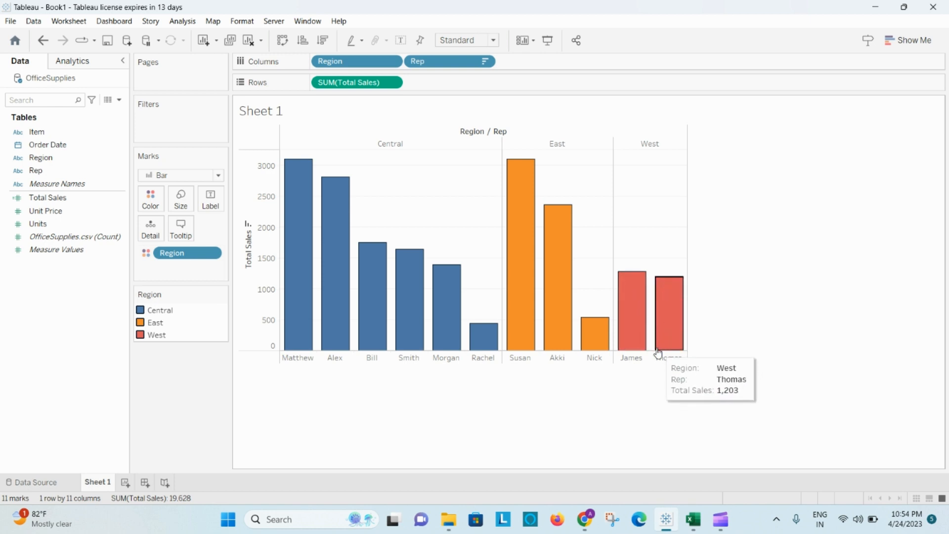
pyautogui.moveTo(637, 292)
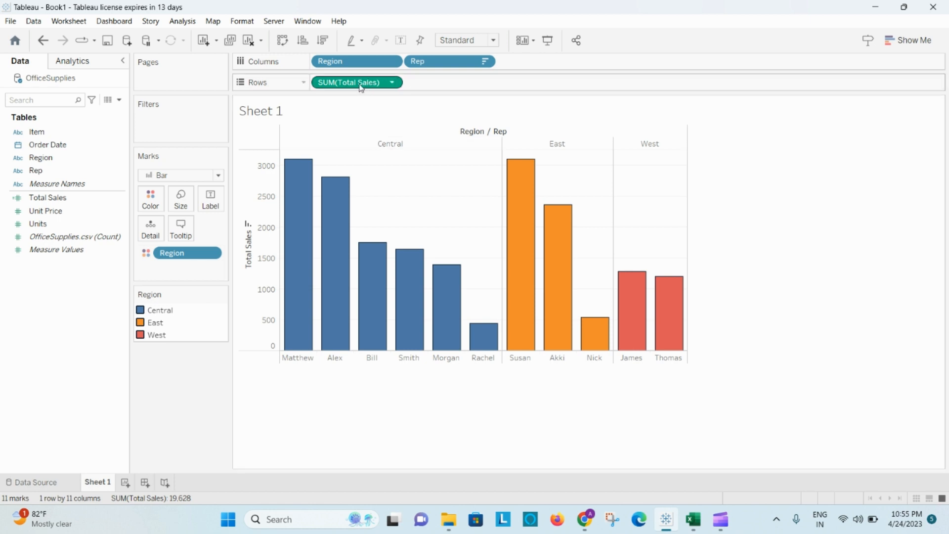
# Label the bars with SUM(Total Sales), keeping the field on the rows
pyautogui.moveTo(355, 84); pyautogui.dragTo(213, 198)
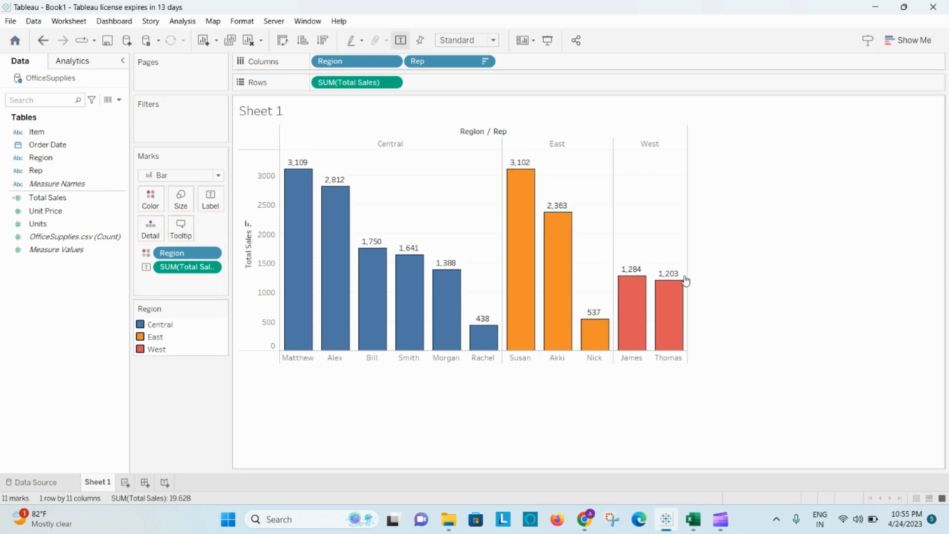
pyautogui.moveTo(597, 318)
pyautogui.moveTo(449, 271)
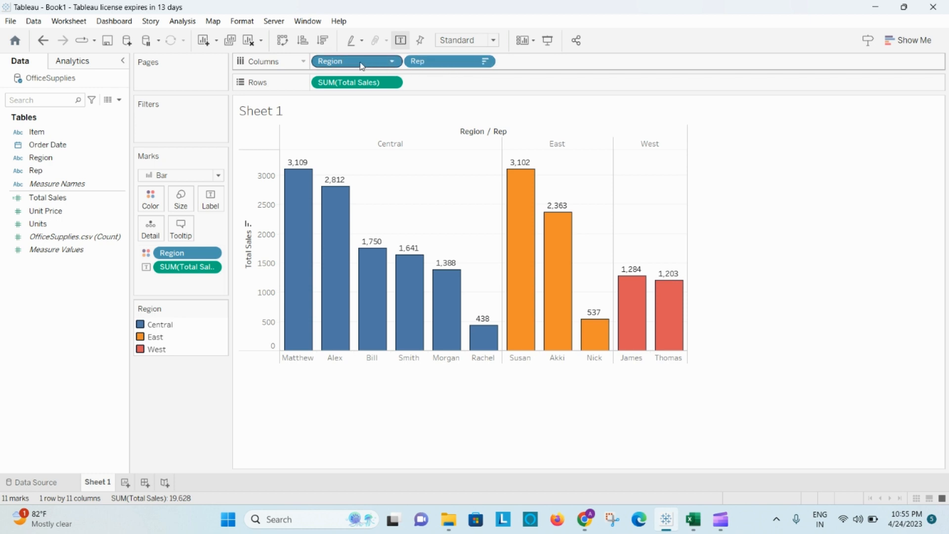
# Try adding Region and Rep to the bar labels, and undo both additions
pyautogui.moveTo(362, 67); pyautogui.dragTo(215, 202)
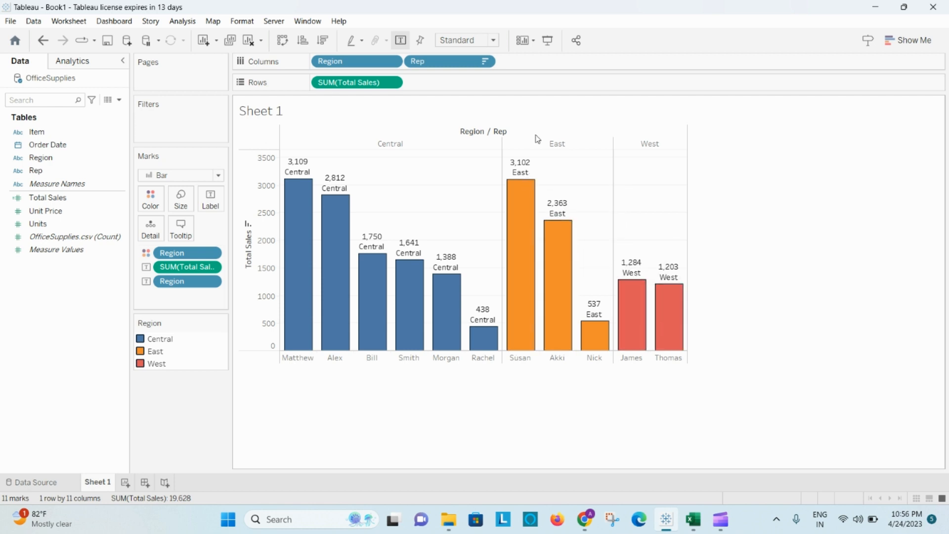
pyautogui.moveTo(458, 65); pyautogui.dragTo(224, 200)
pyautogui.moveTo(217, 199); pyautogui.dragTo(218, 200)
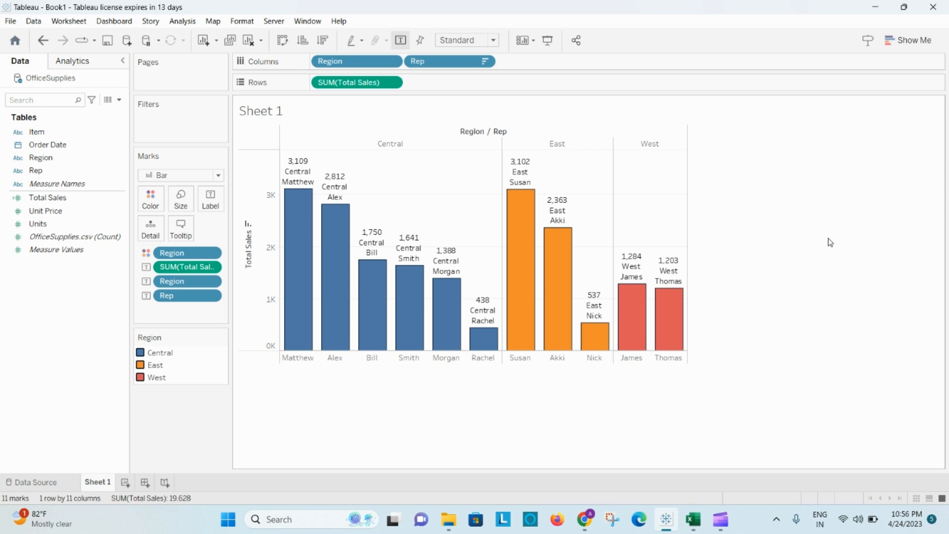
pyautogui.hotkey('ctrl', 'z')
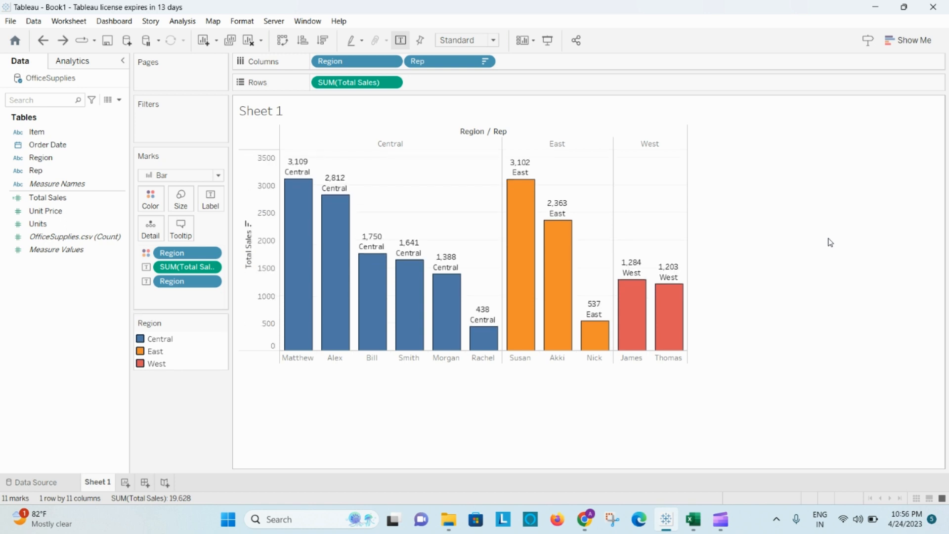
pyautogui.hotkey('ctrl', 'z')
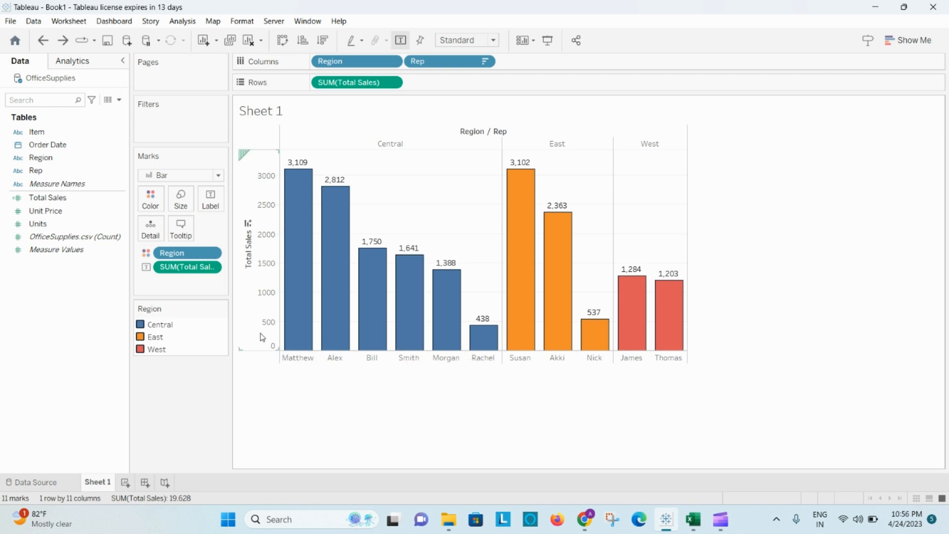
# Try to make the bar labels bold at size 12 in the label editor without selecting the label text
pyautogui.click(211, 201)
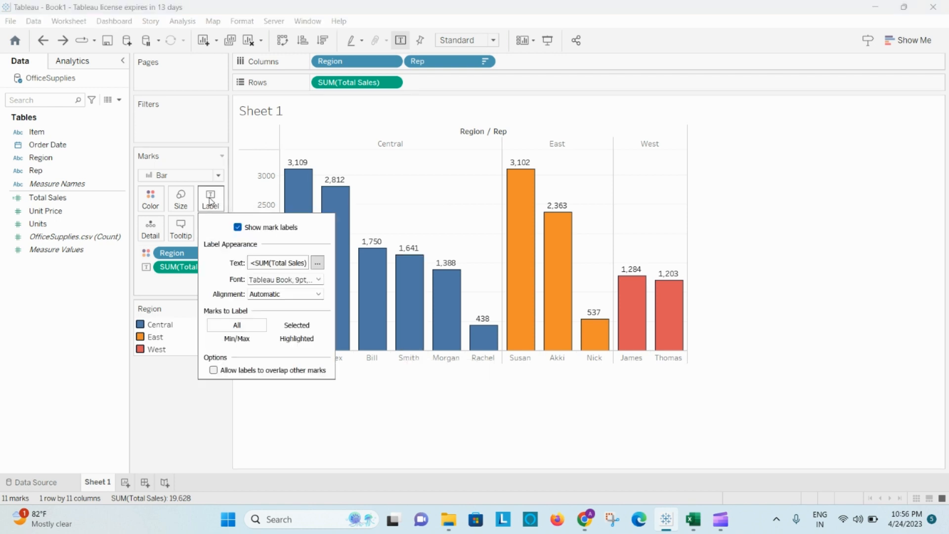
pyautogui.click(317, 263)
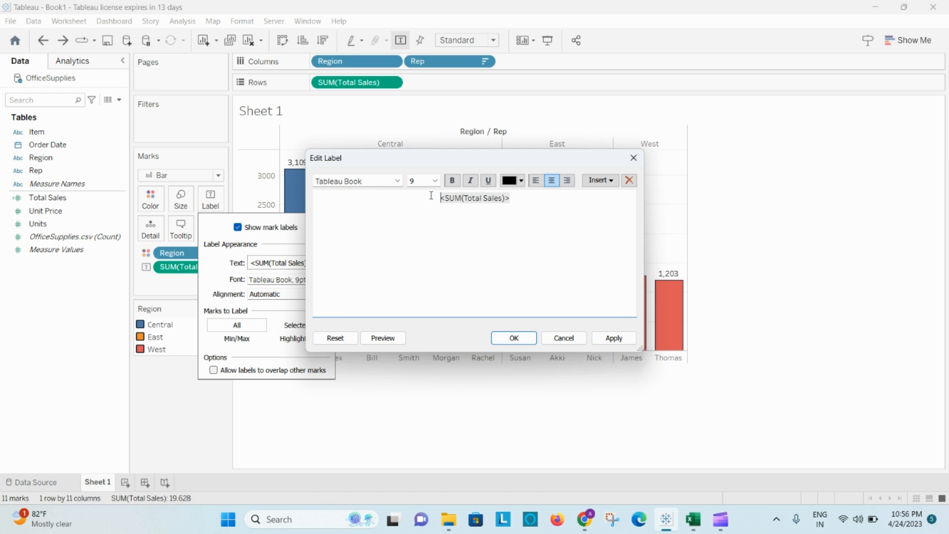
pyautogui.click(435, 181)
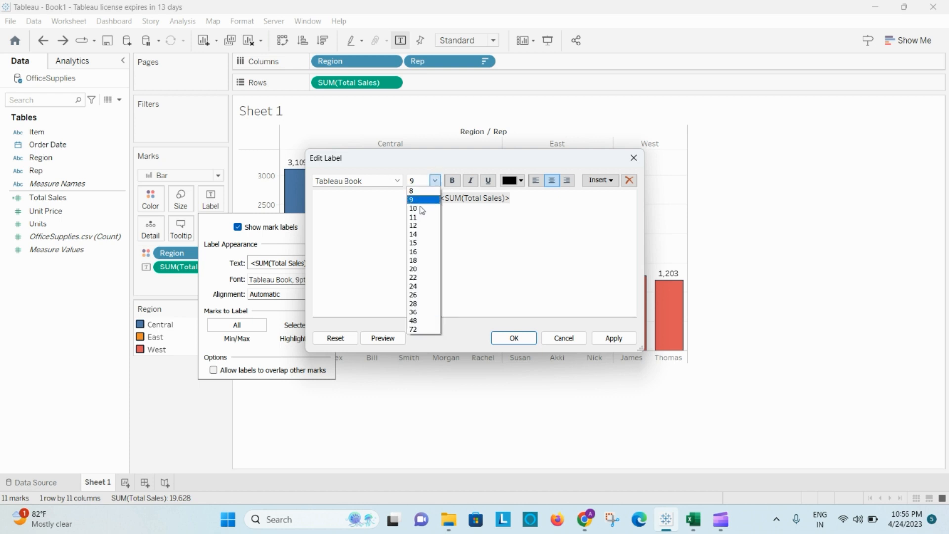
pyautogui.click(422, 225)
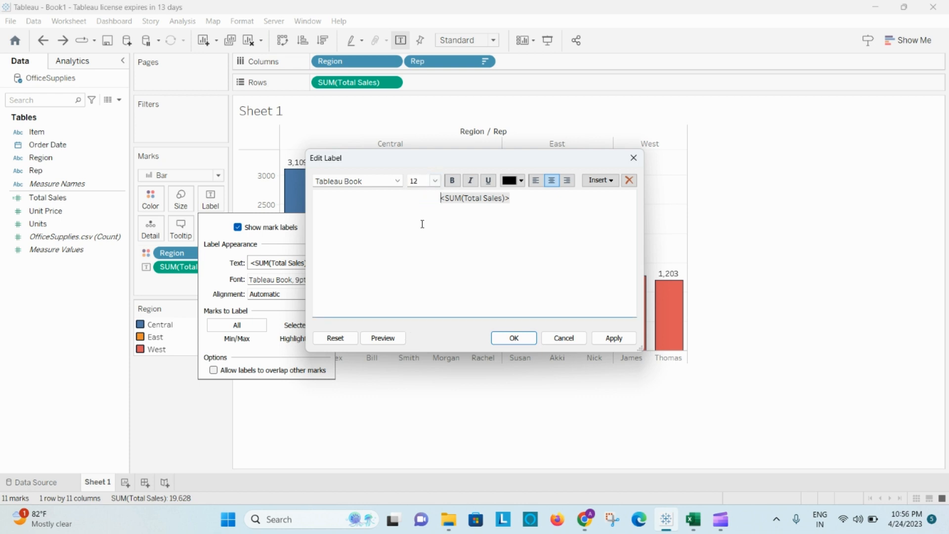
pyautogui.click(452, 181)
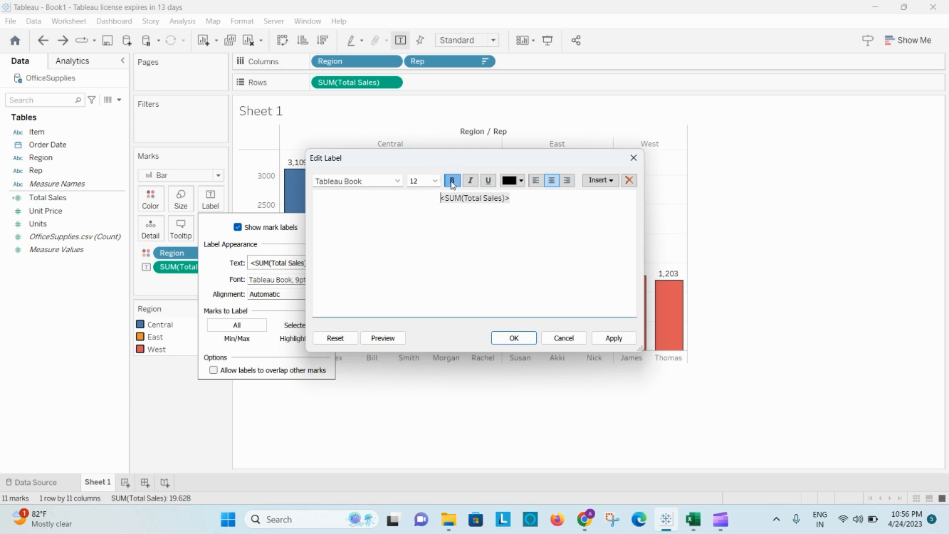
pyautogui.click(618, 339)
pyautogui.click(522, 338)
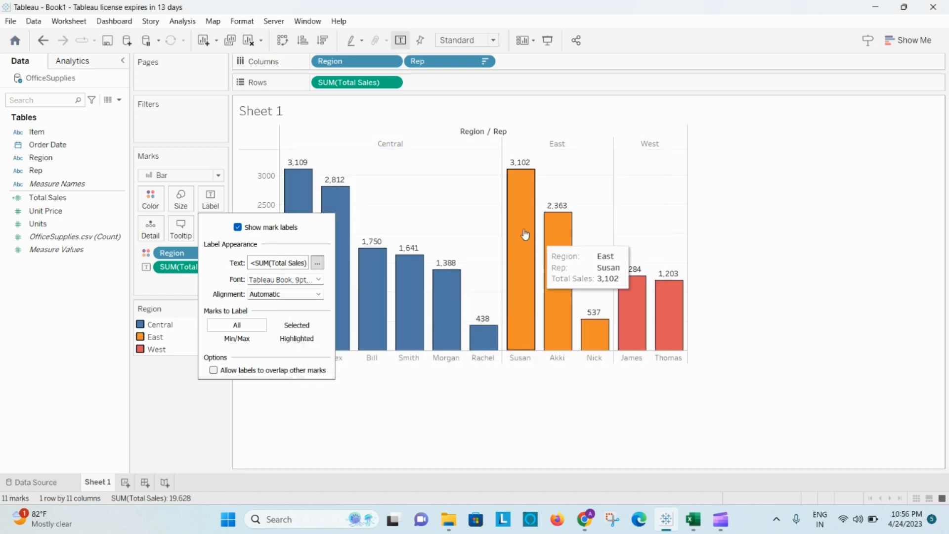
# Format the whole <SUM(Total Sales)> label text as bold at size 12 and apply it to the bars
pyautogui.click(317, 263)
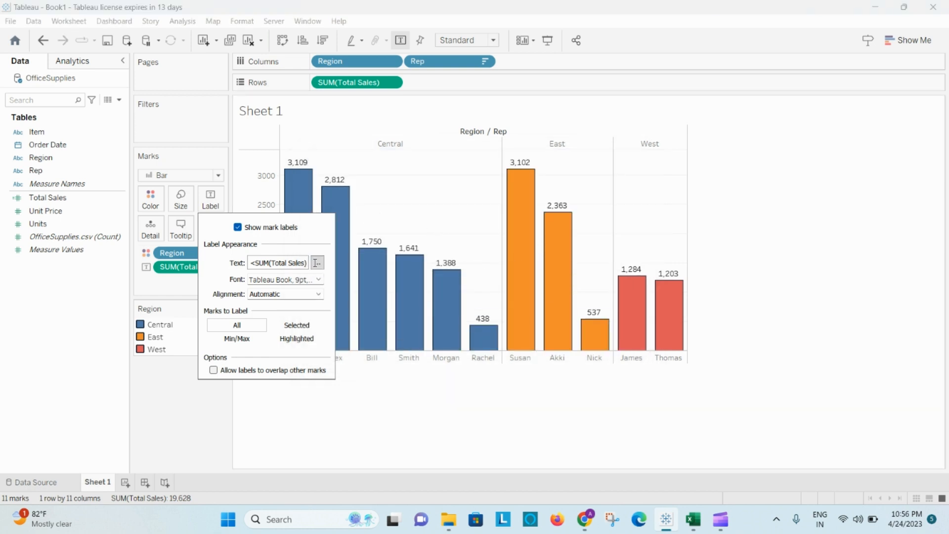
pyautogui.moveTo(518, 197); pyautogui.dragTo(431, 200)
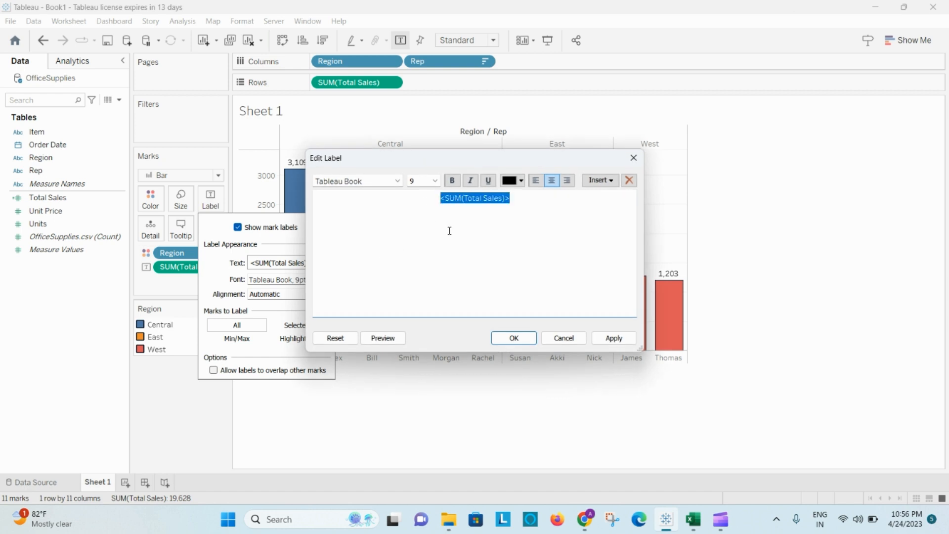
pyautogui.click(435, 181)
pyautogui.click(429, 226)
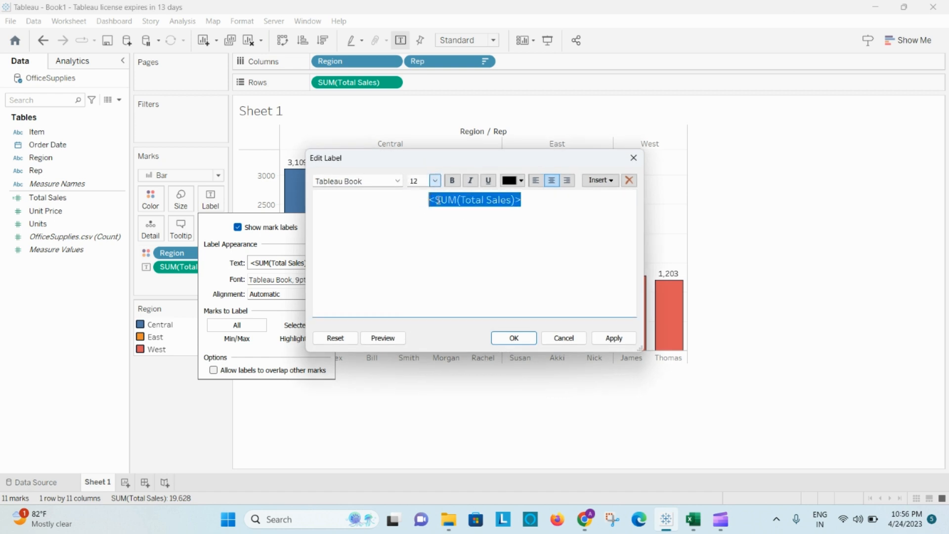
pyautogui.click(453, 181)
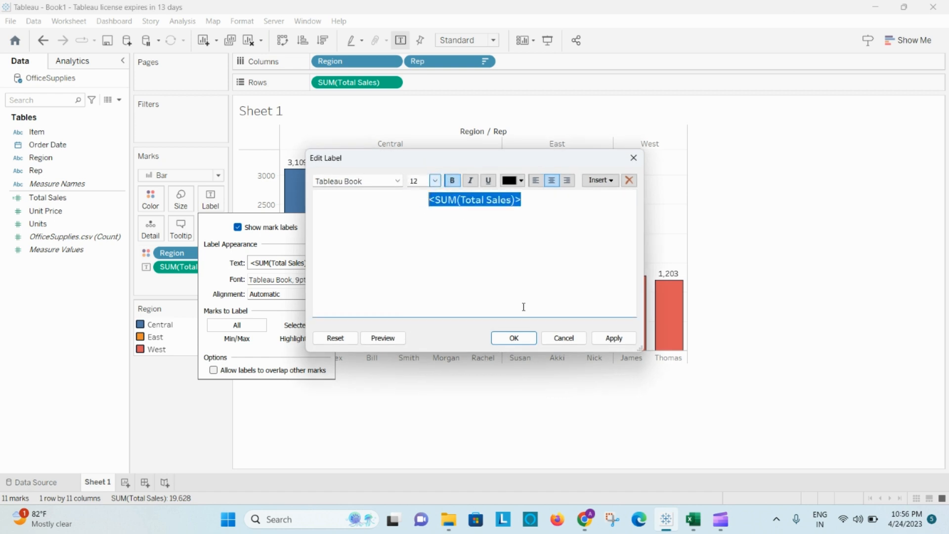
pyautogui.click(614, 337)
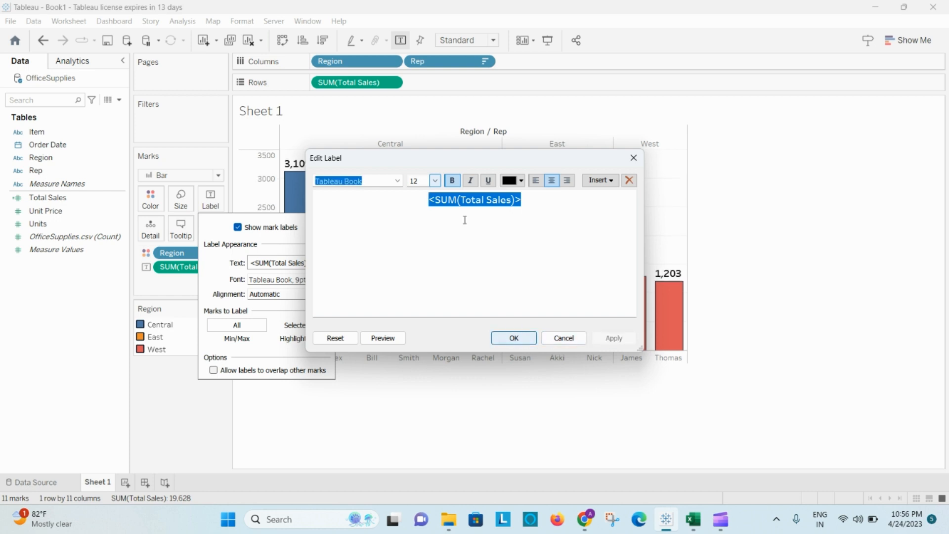
pyautogui.click(511, 338)
pyautogui.click(645, 426)
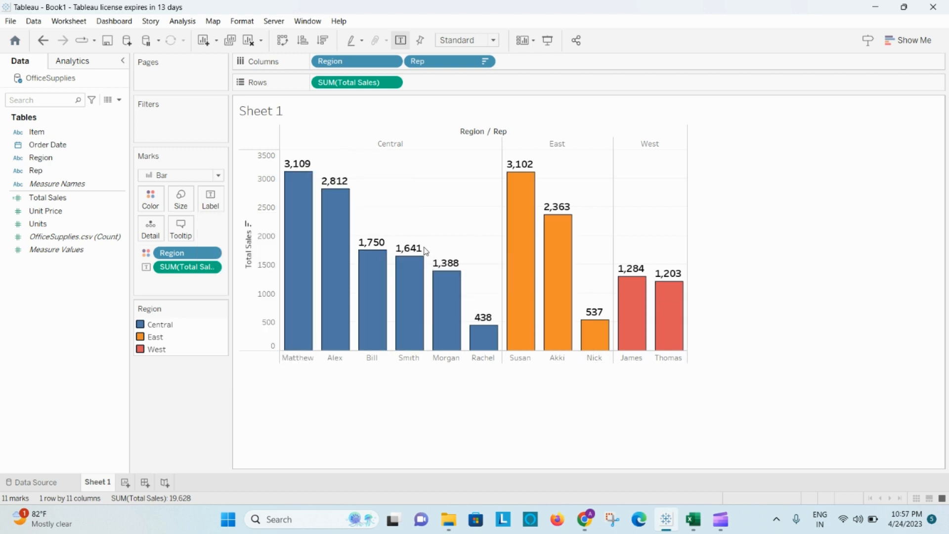
# Try both rotated text directions on the bar labels, and set the direction to normal horizontal text
pyautogui.moveTo(572, 237)
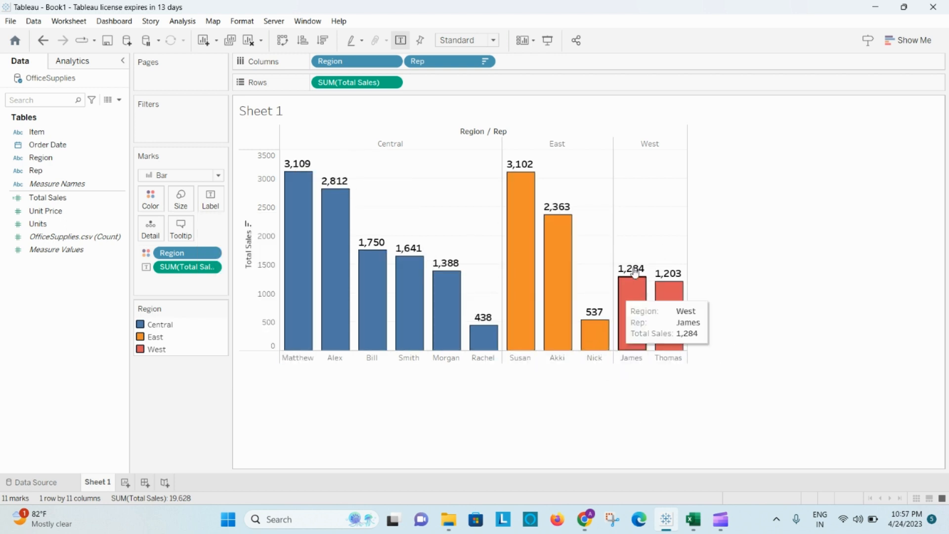
pyautogui.click(212, 198)
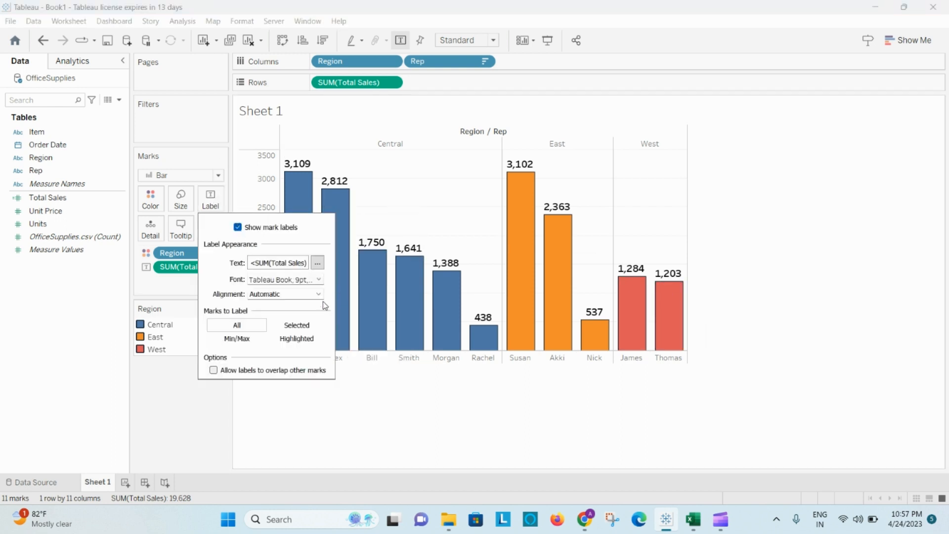
pyautogui.click(319, 280)
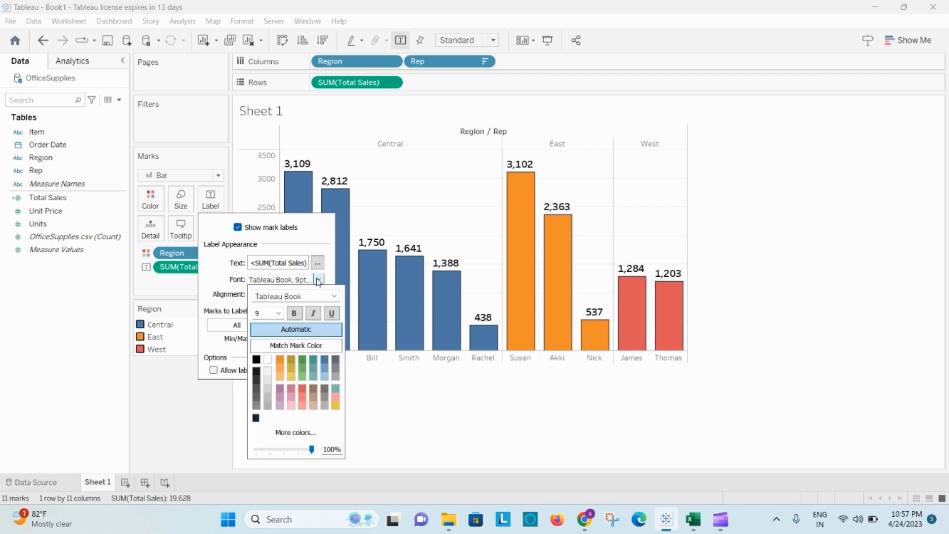
pyautogui.click(319, 280)
pyautogui.click(320, 294)
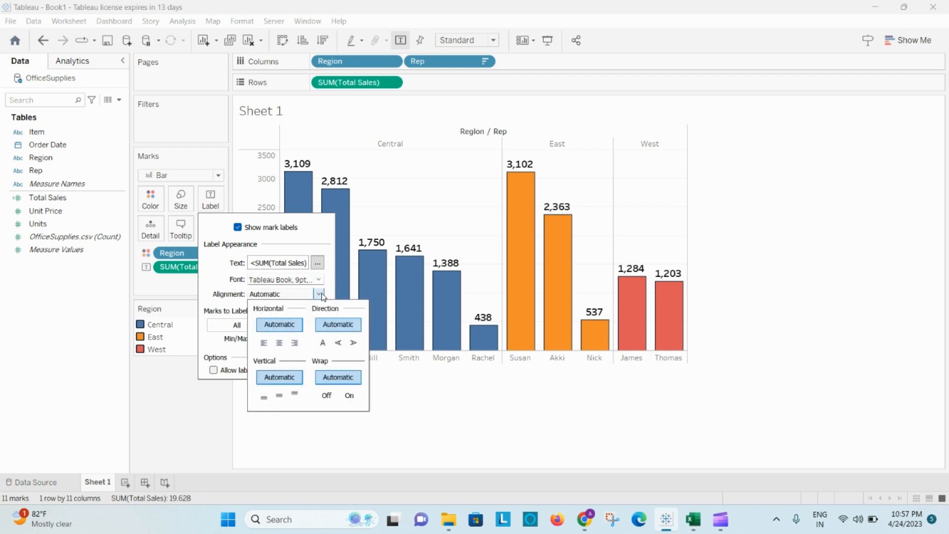
pyautogui.click(338, 343)
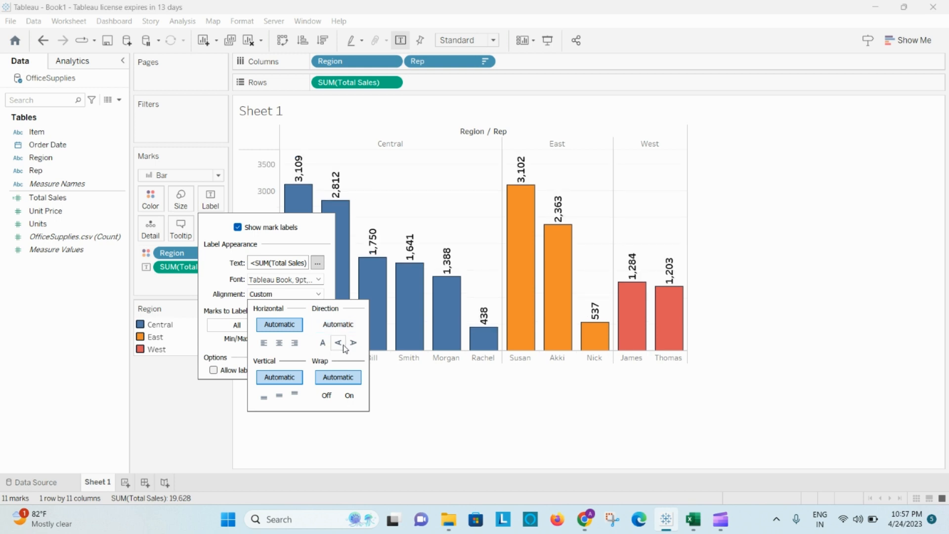
pyautogui.click(353, 343)
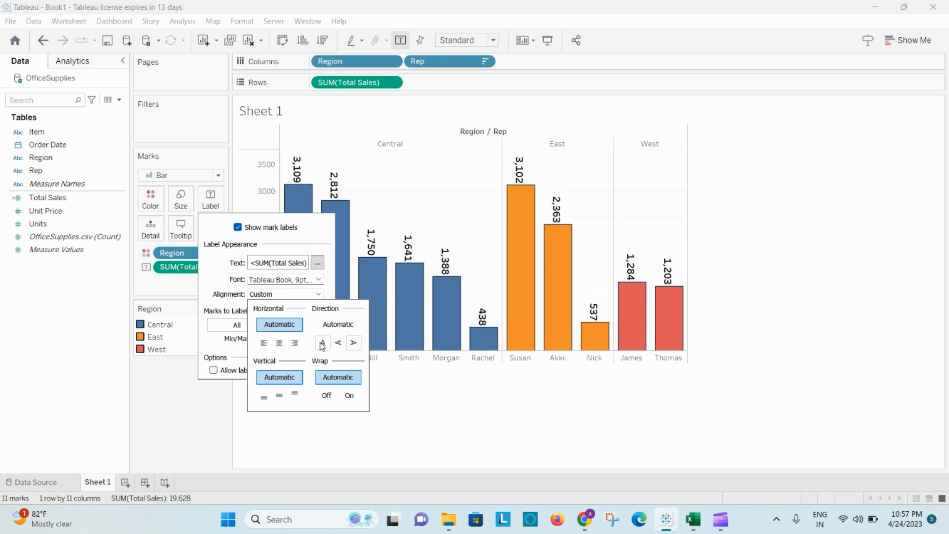
pyautogui.click(321, 343)
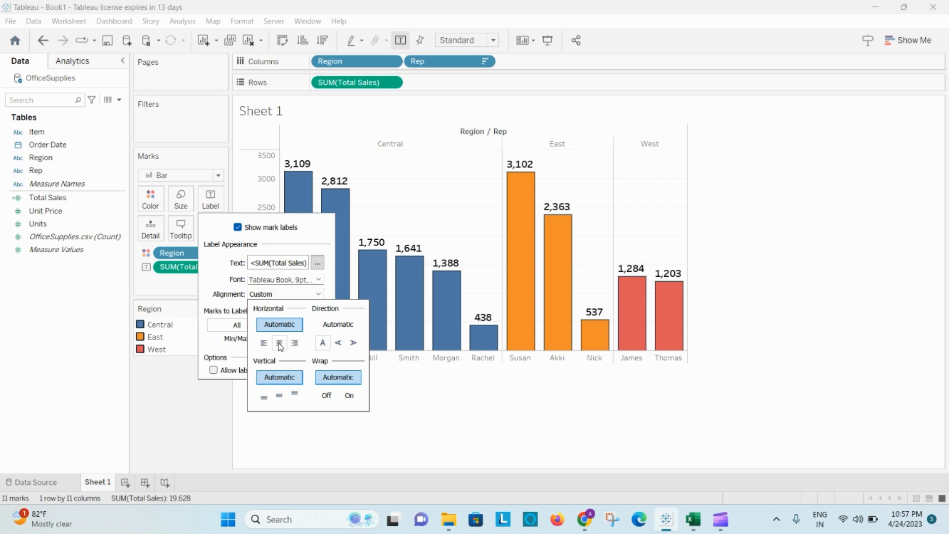
pyautogui.click(320, 234)
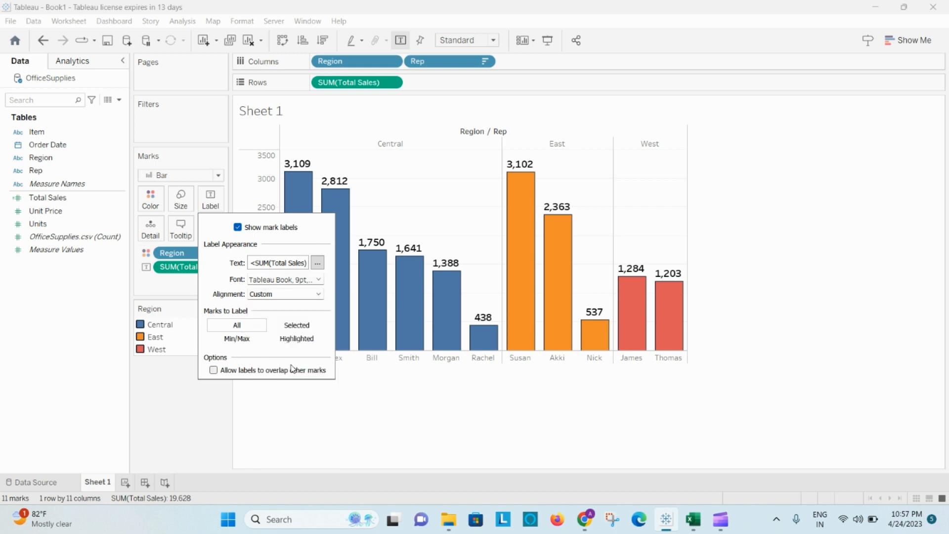
pyautogui.click(326, 410)
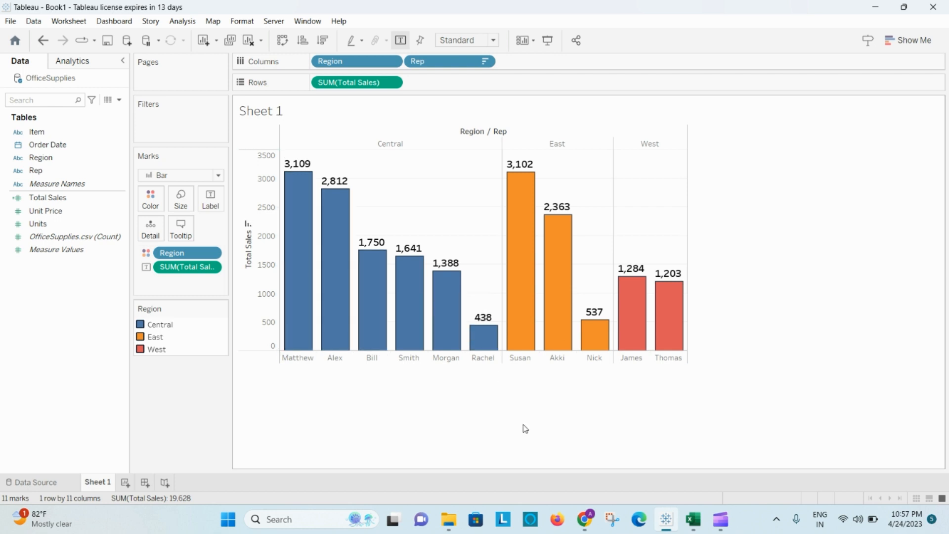
pyautogui.click(242, 22)
pyautogui.click(242, 22)
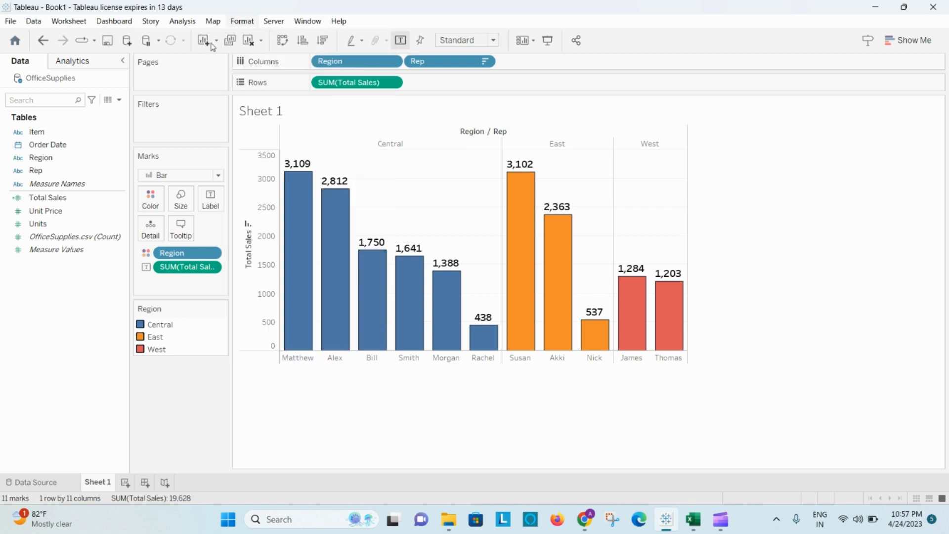
pyautogui.rightClick(364, 261)
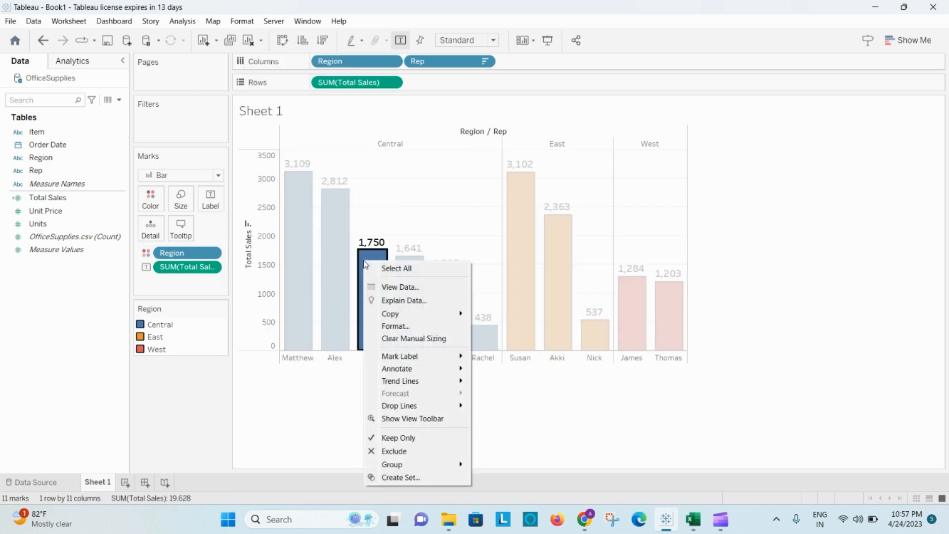
pyautogui.click(397, 328)
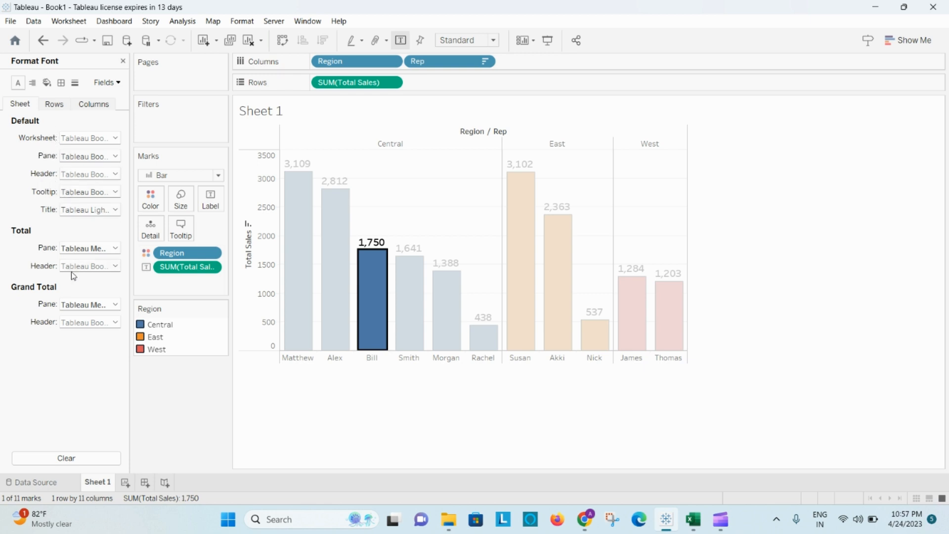
pyautogui.click(123, 61)
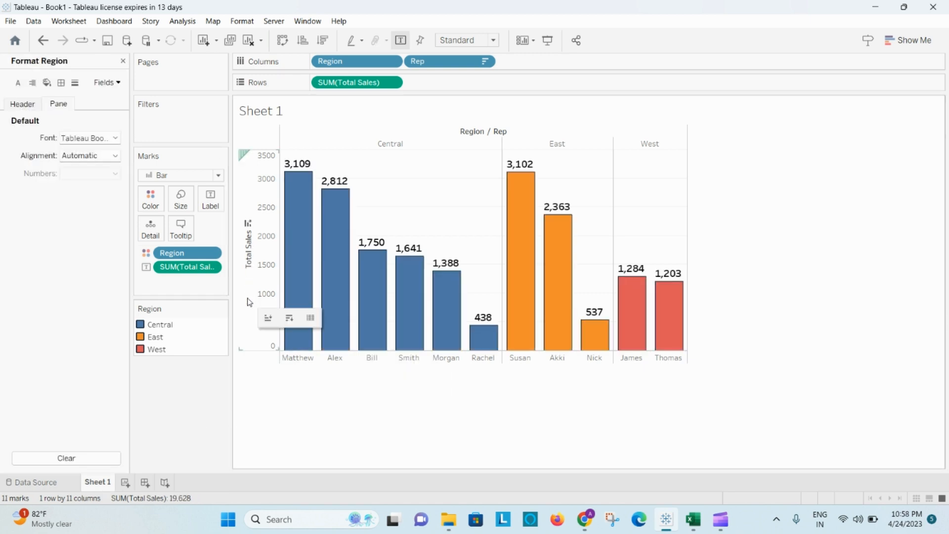
# Format the Total Sales pane numbers as custom currency with a $ prefix, Thousands (K) display units and one decimal place
pyautogui.click(247, 300)
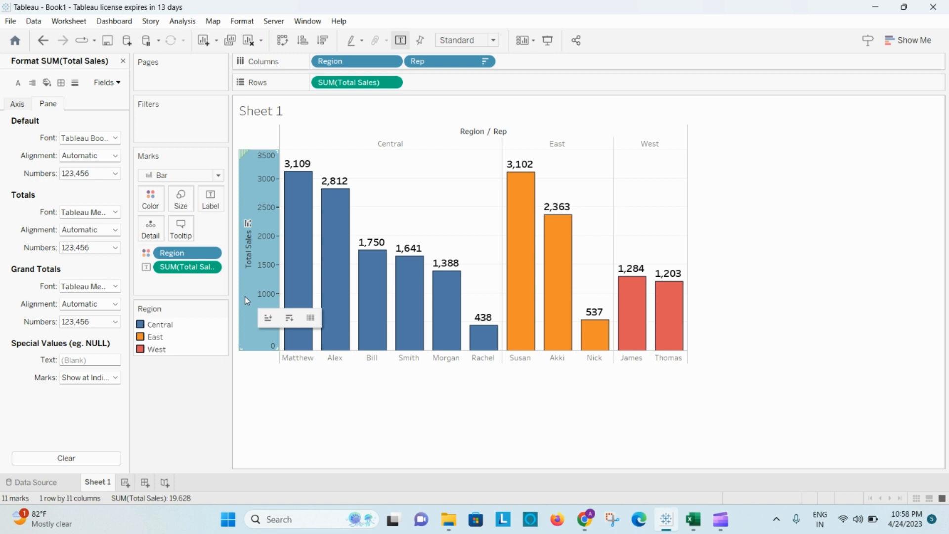
pyautogui.rightClick(249, 283)
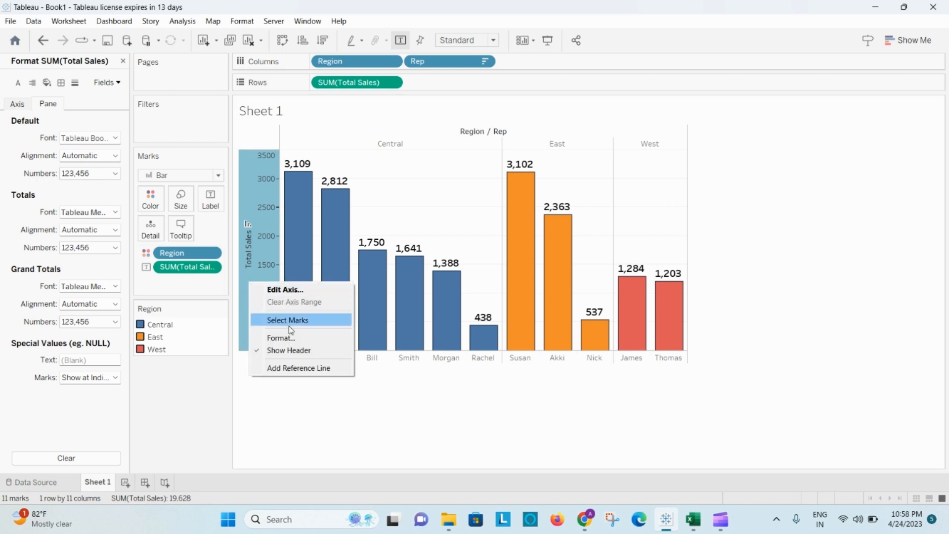
pyautogui.click(291, 338)
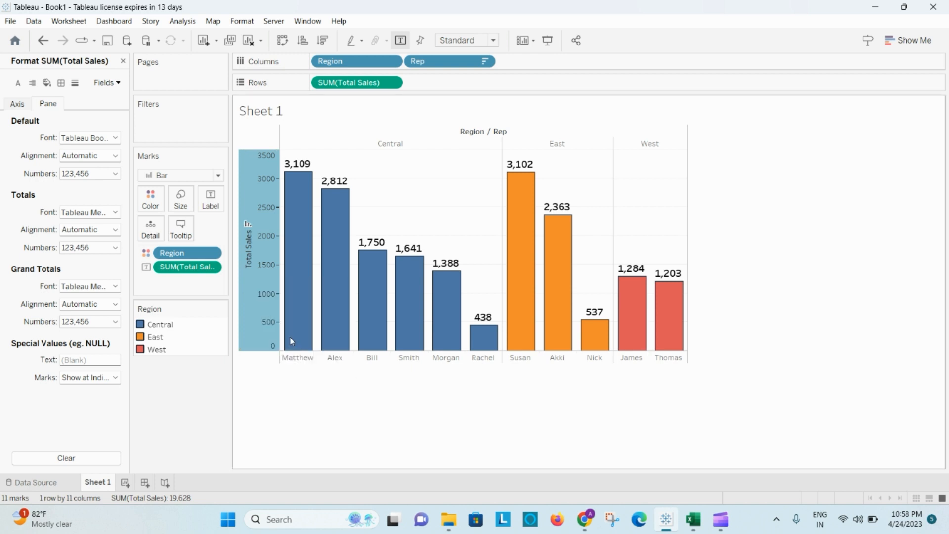
pyautogui.click(115, 174)
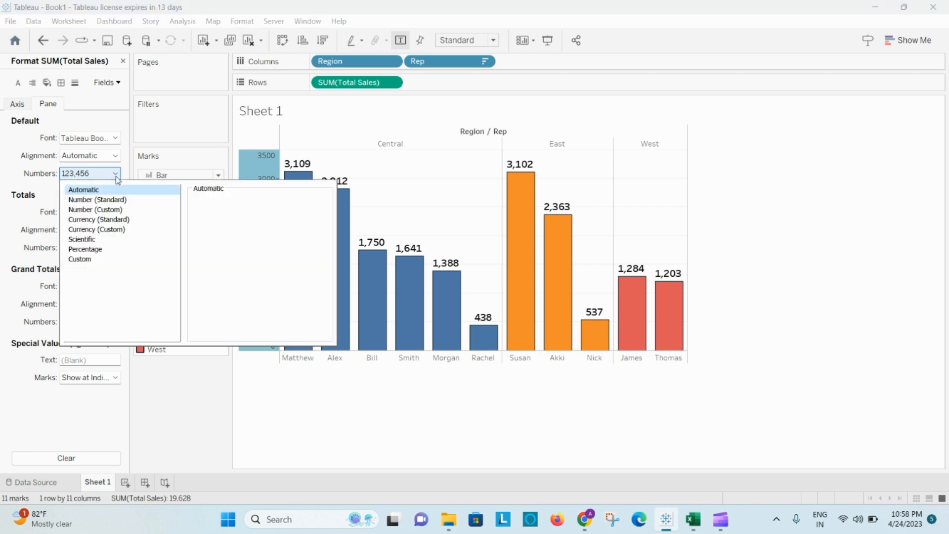
pyautogui.click(85, 230)
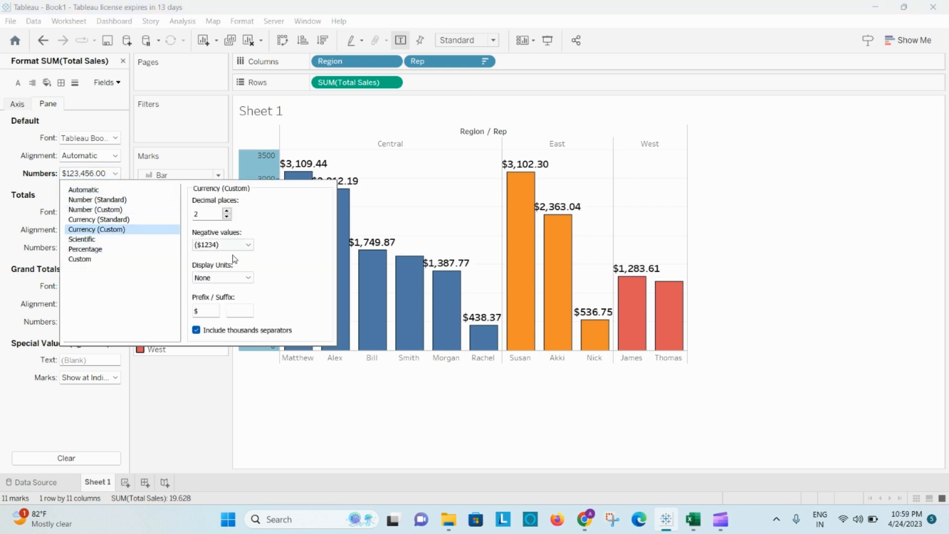
pyautogui.click(199, 310)
pyautogui.click(248, 277)
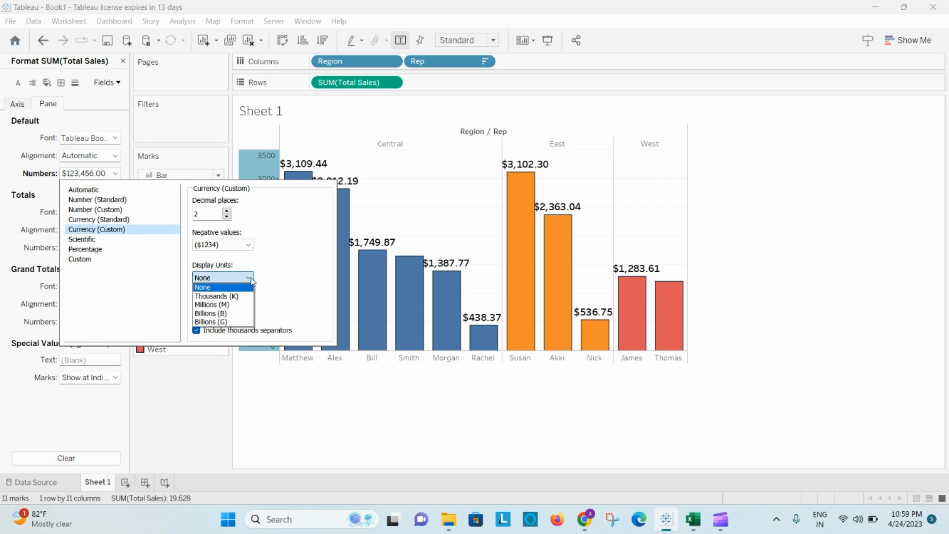
pyautogui.click(229, 297)
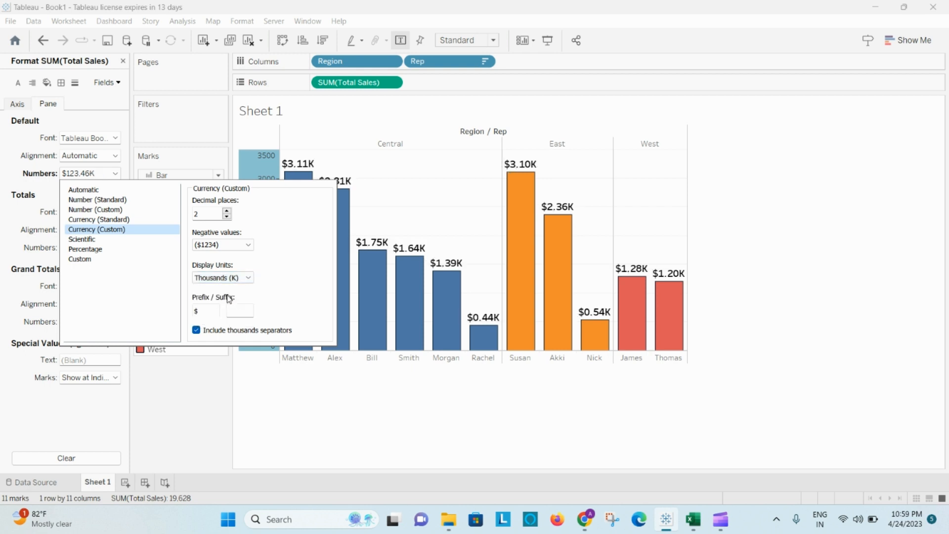
pyautogui.click(226, 217)
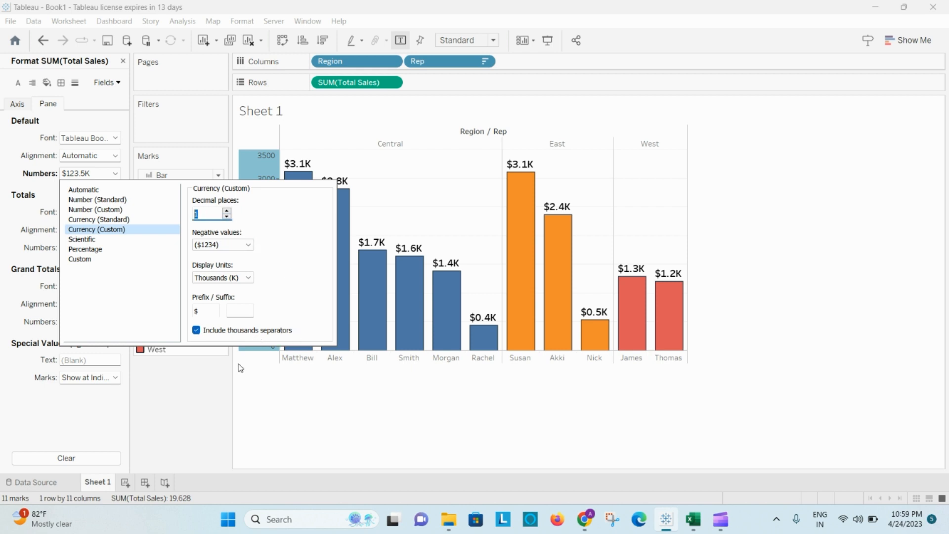
pyautogui.click(315, 420)
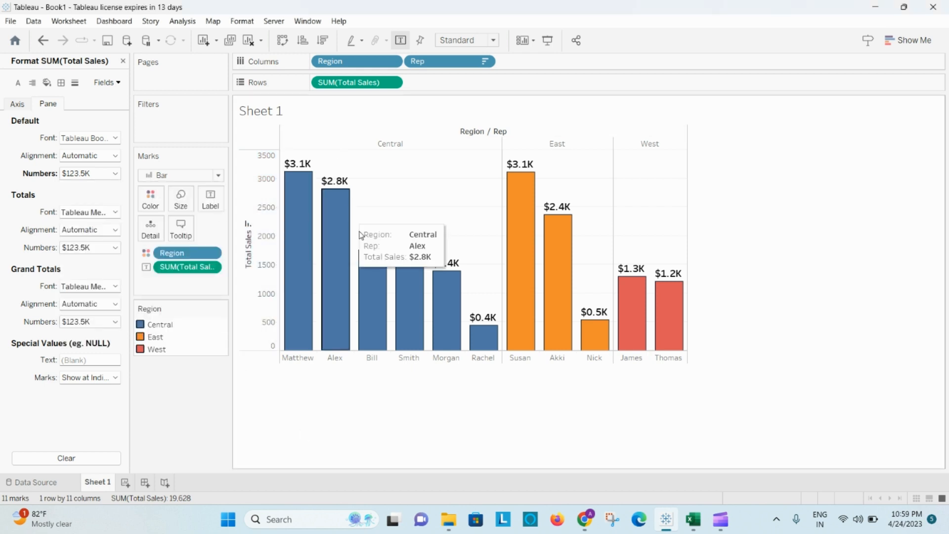
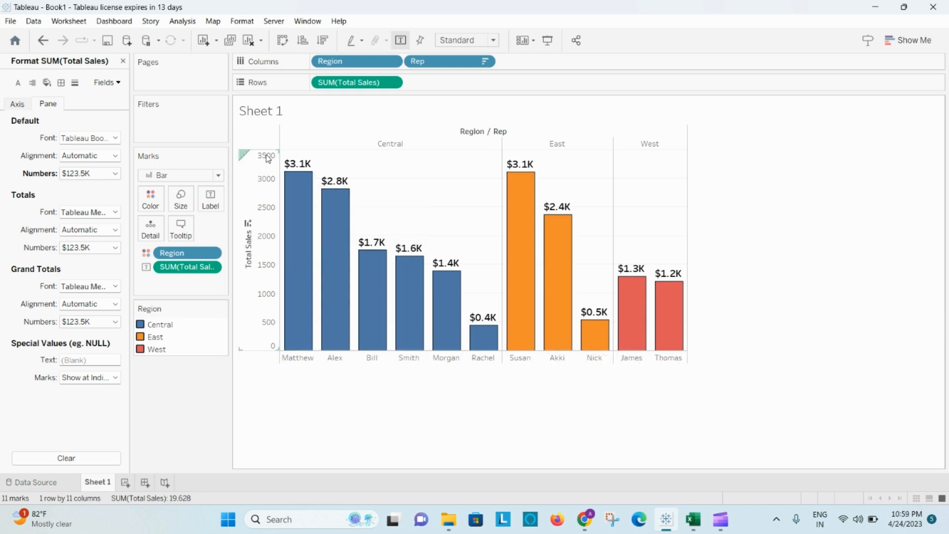
pyautogui.rightClick(252, 281)
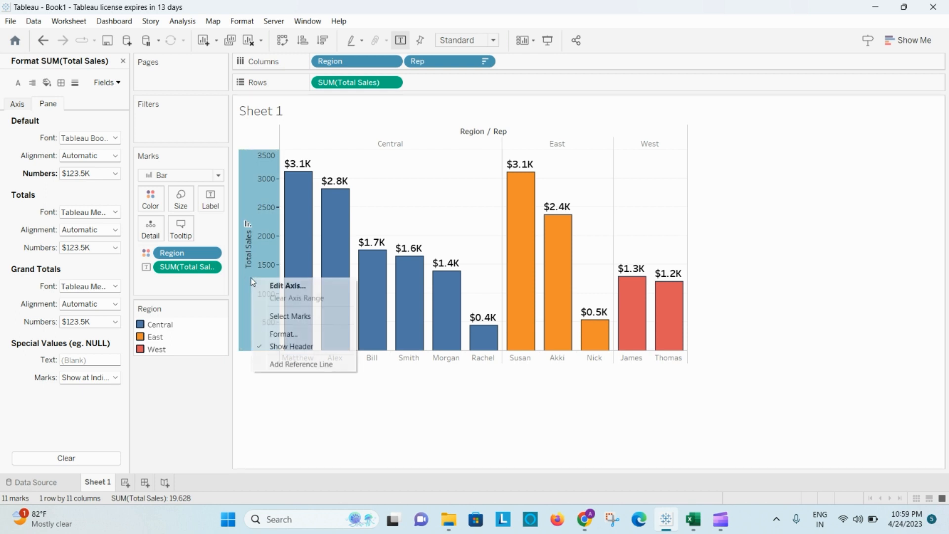
pyautogui.click(290, 333)
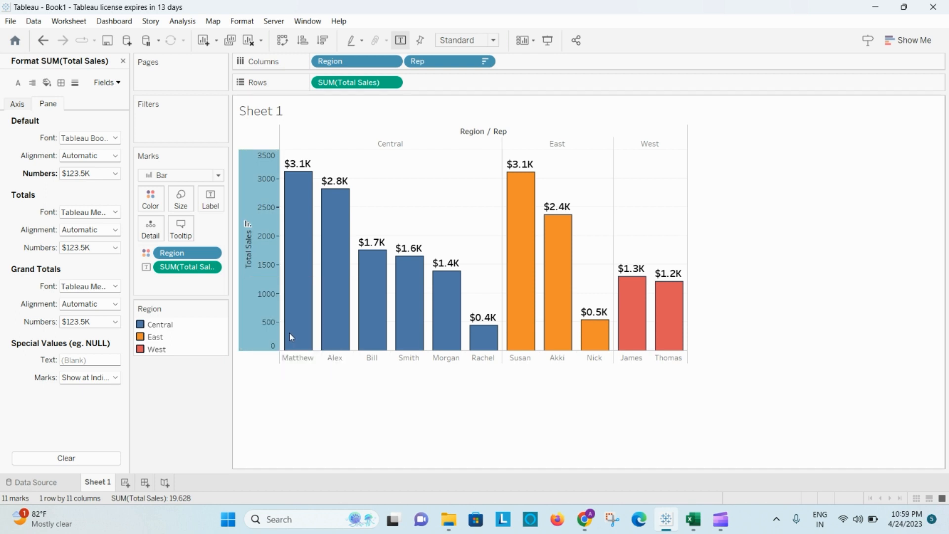
pyautogui.rightClick(248, 274)
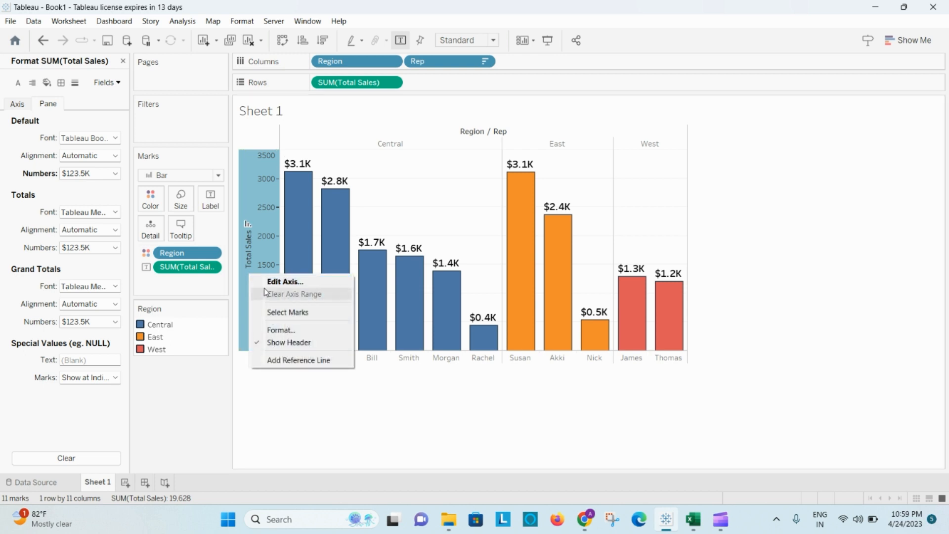
pyautogui.click(271, 282)
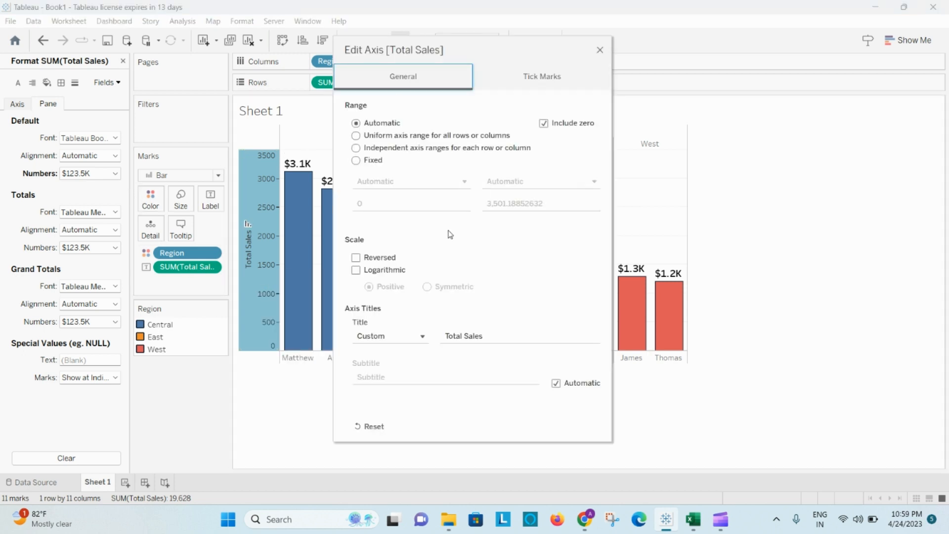
pyautogui.click(600, 50)
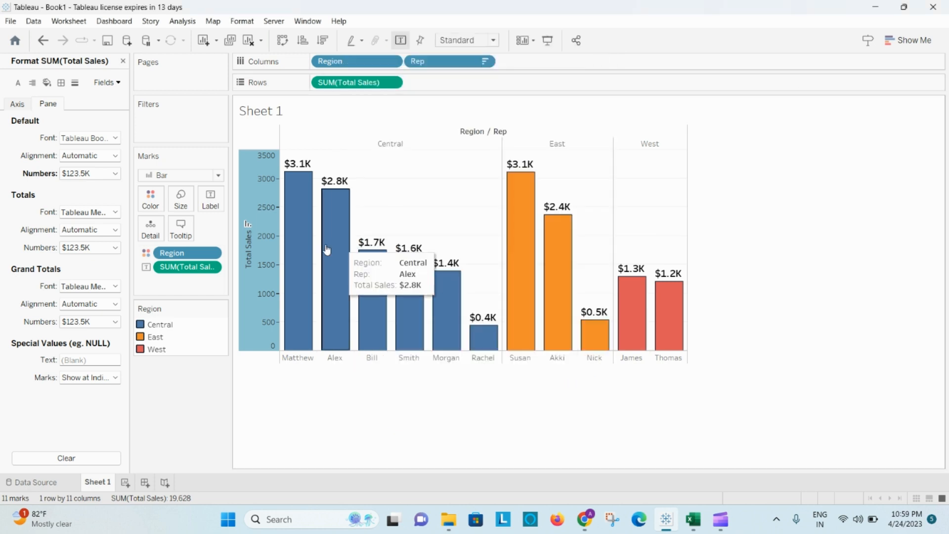
# Examine the custom currency number format and display units used for the Totals of Total Sales
pyautogui.rightClick(259, 271)
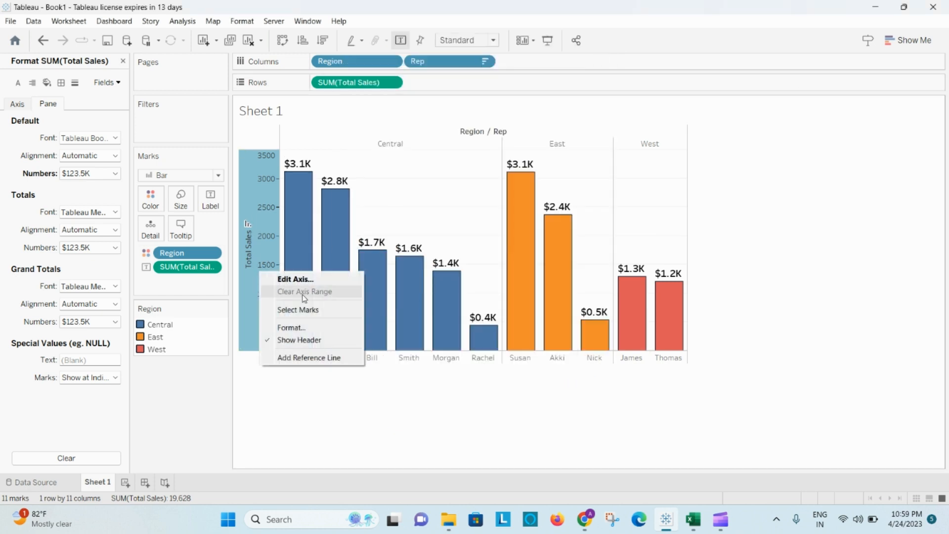
pyautogui.click(296, 324)
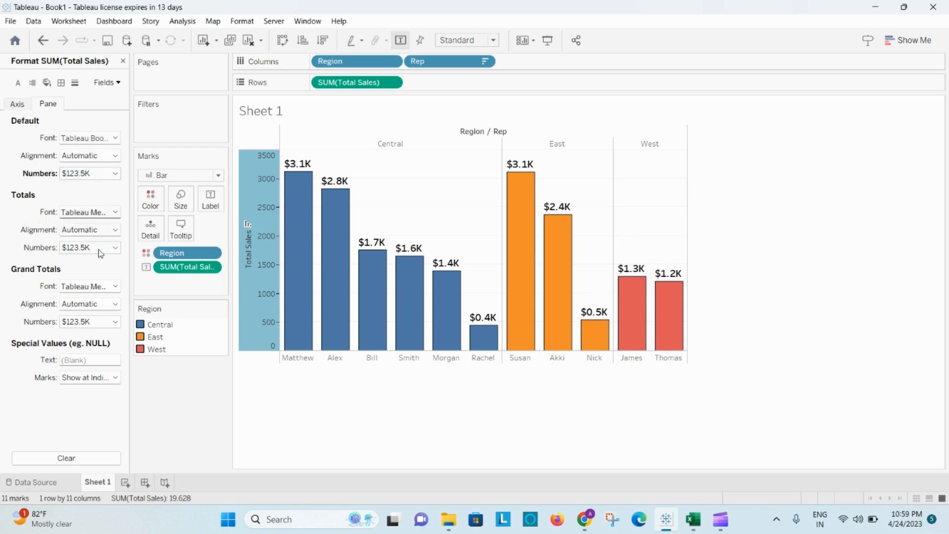
pyautogui.click(114, 251)
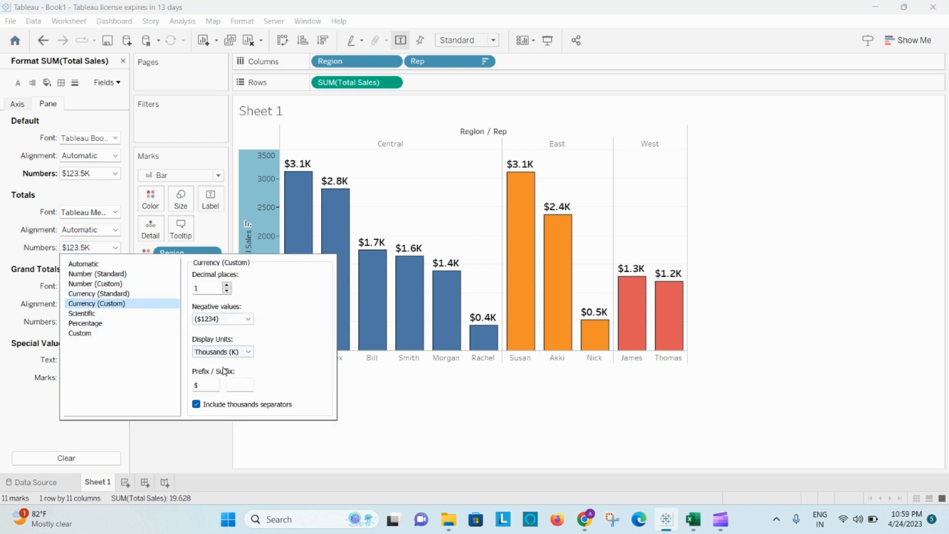
pyautogui.click(240, 352)
pyautogui.click(231, 371)
pyautogui.click(289, 459)
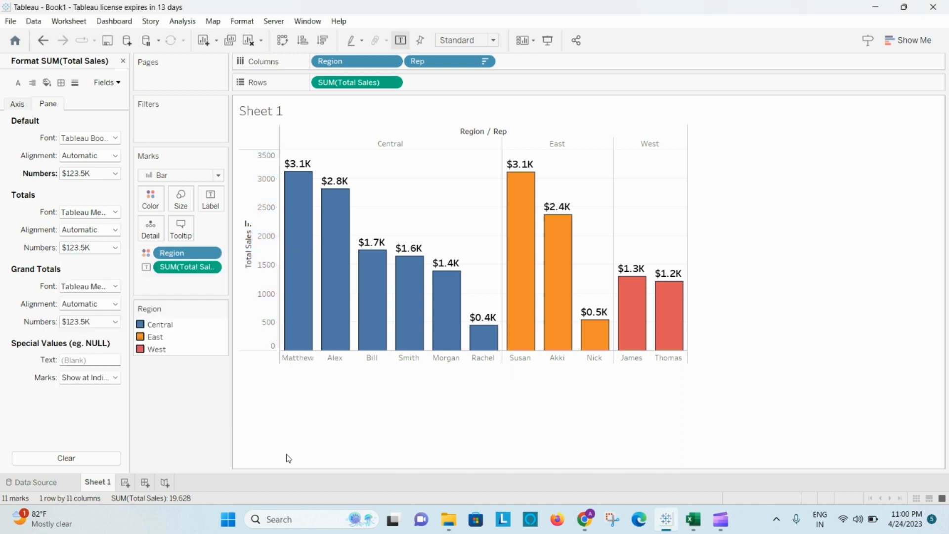
# Format the Total Sales axis scale numbers as custom currency with one decimal place, Thousands (K) units and a $ prefix
pyautogui.click(17, 105)
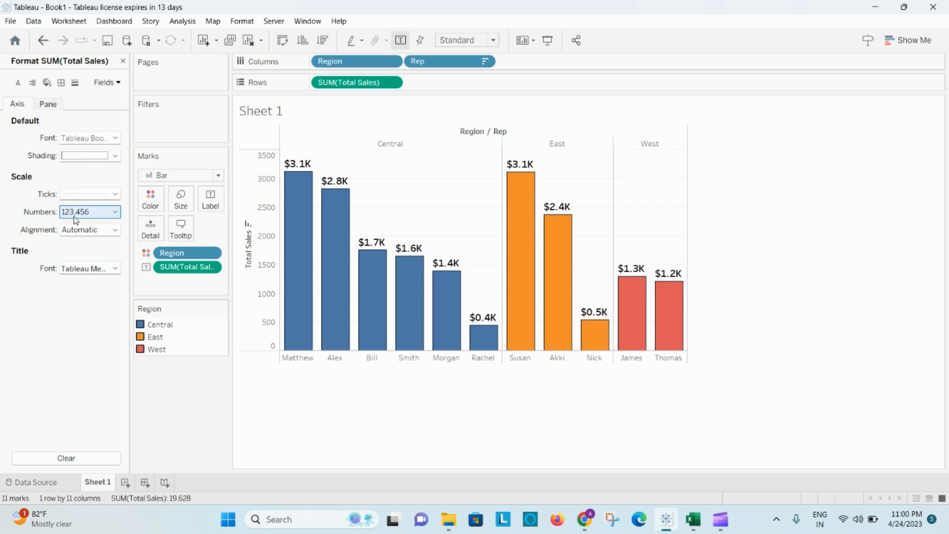
pyautogui.click(110, 212)
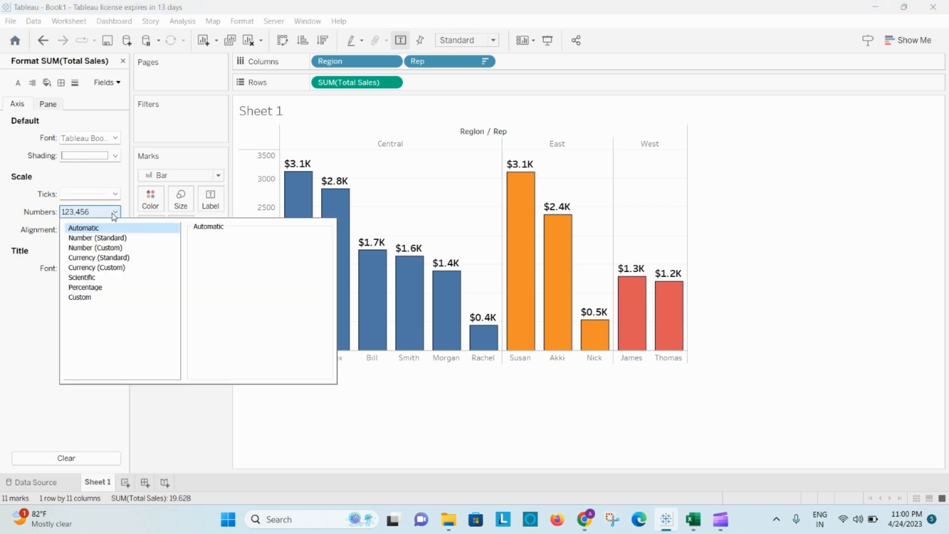
pyautogui.click(98, 267)
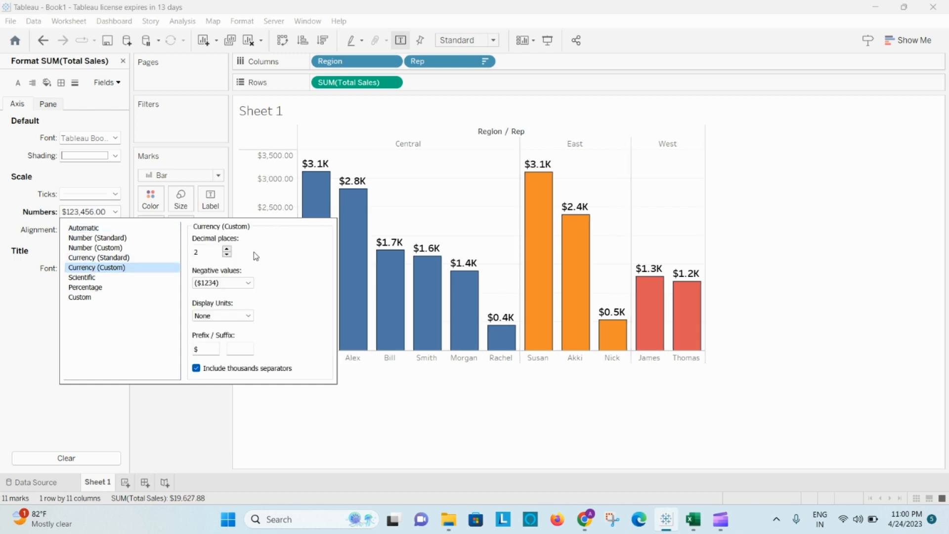
pyautogui.click(228, 256)
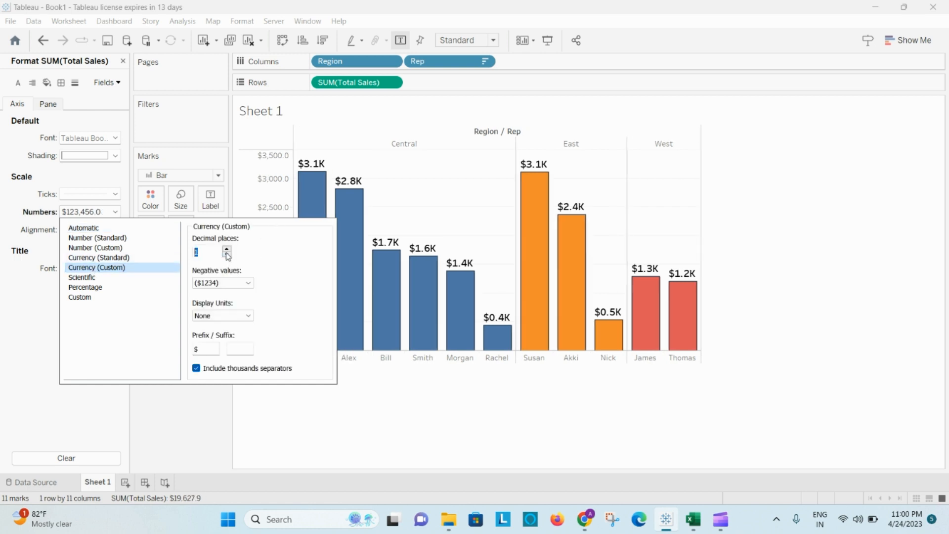
pyautogui.click(249, 317)
pyautogui.click(216, 334)
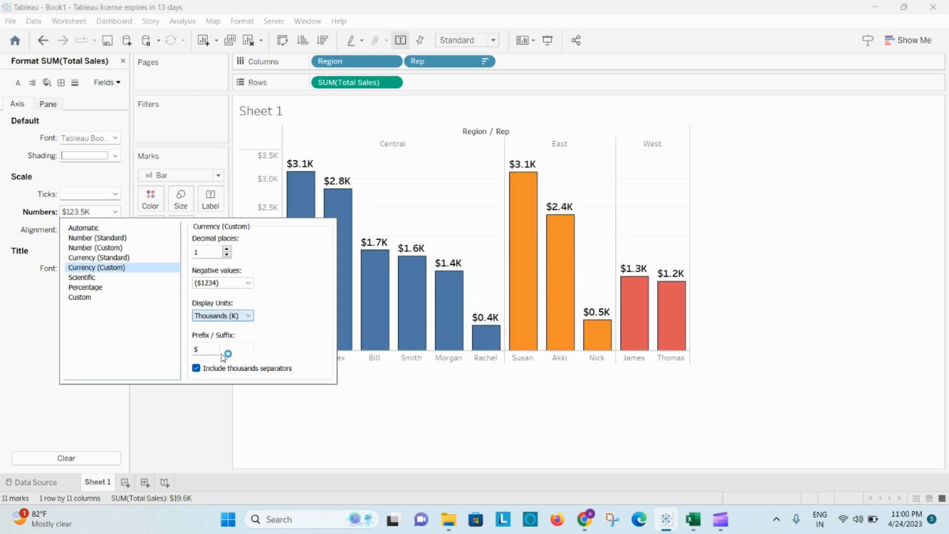
pyautogui.click(196, 349)
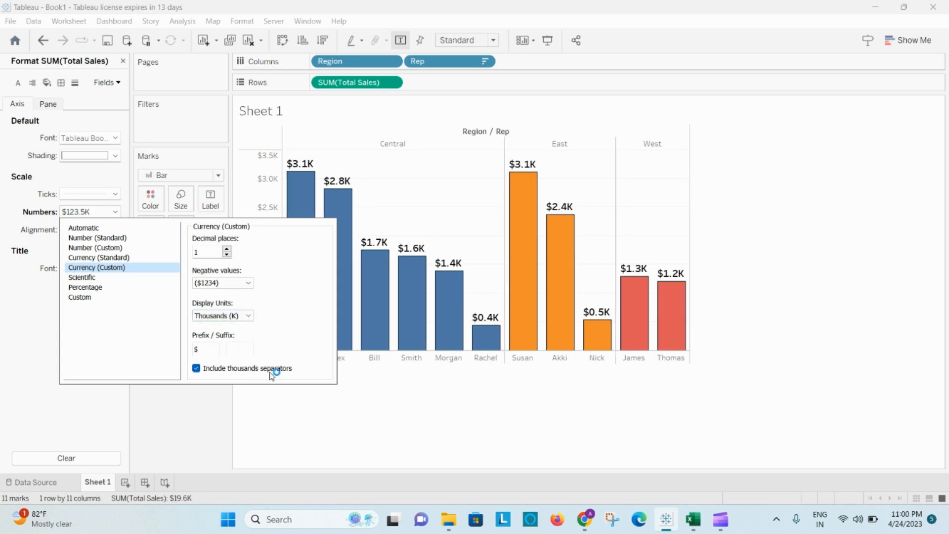
pyautogui.click(311, 420)
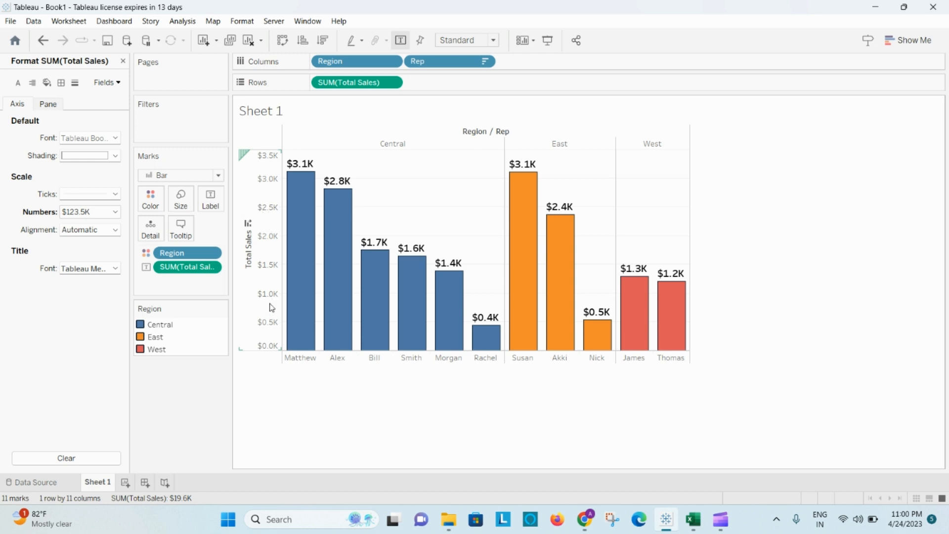
# Examine the Total Sales axis range, scale and title settings, and the axis number format and alignment options
pyautogui.click(247, 289)
pyautogui.rightClick(247, 289)
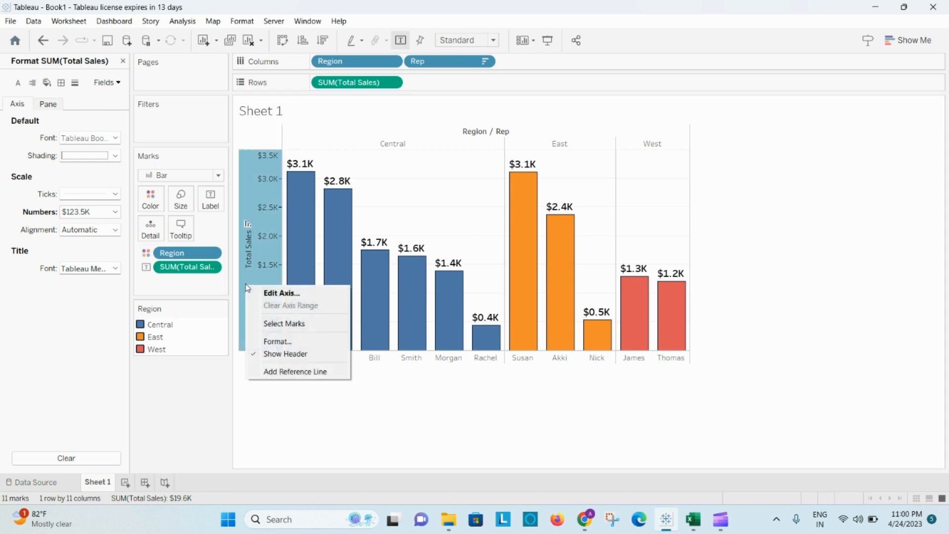
pyautogui.click(268, 291)
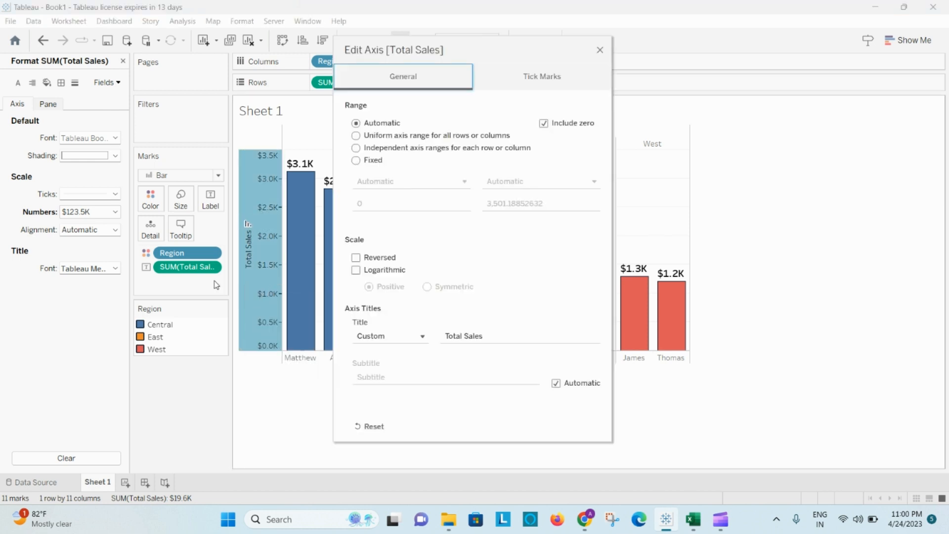
pyautogui.click(599, 50)
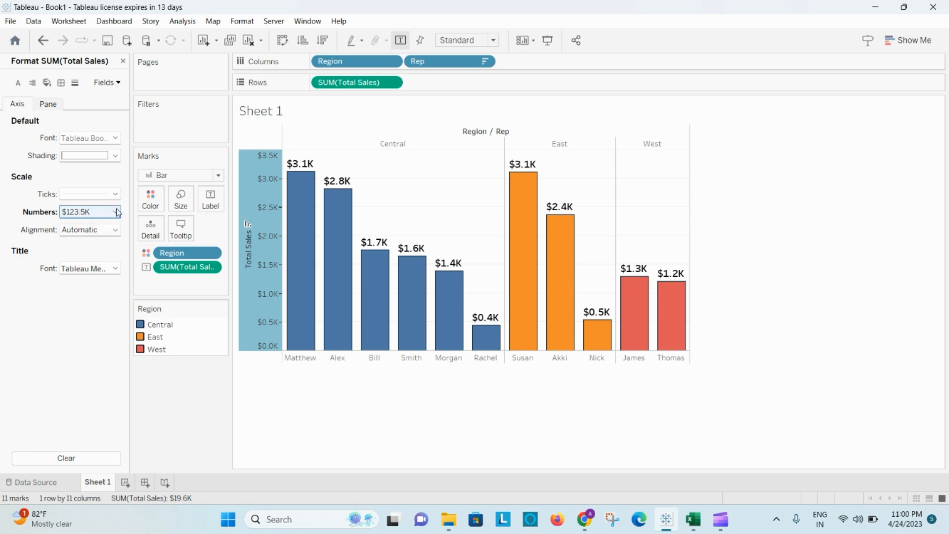
pyautogui.click(115, 230)
pyautogui.click(116, 234)
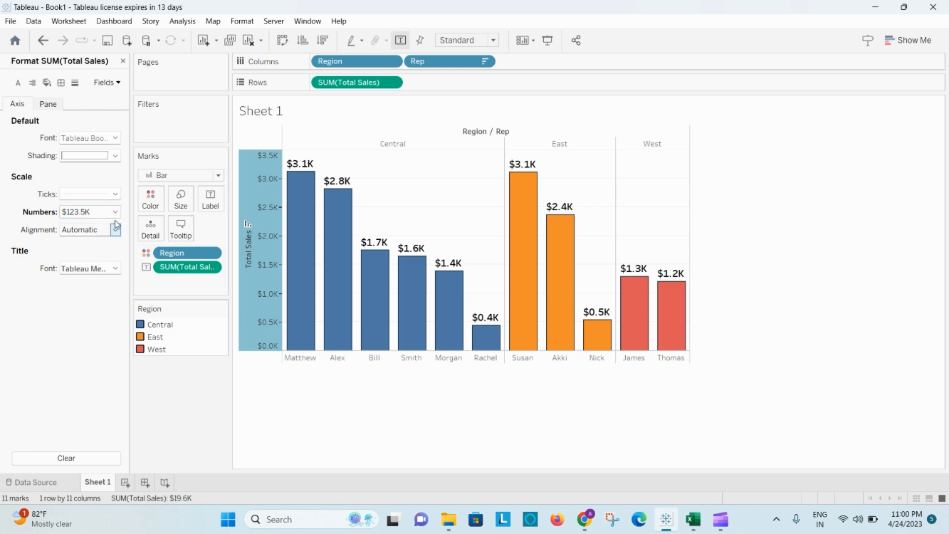
pyautogui.click(117, 212)
pyautogui.click(117, 212)
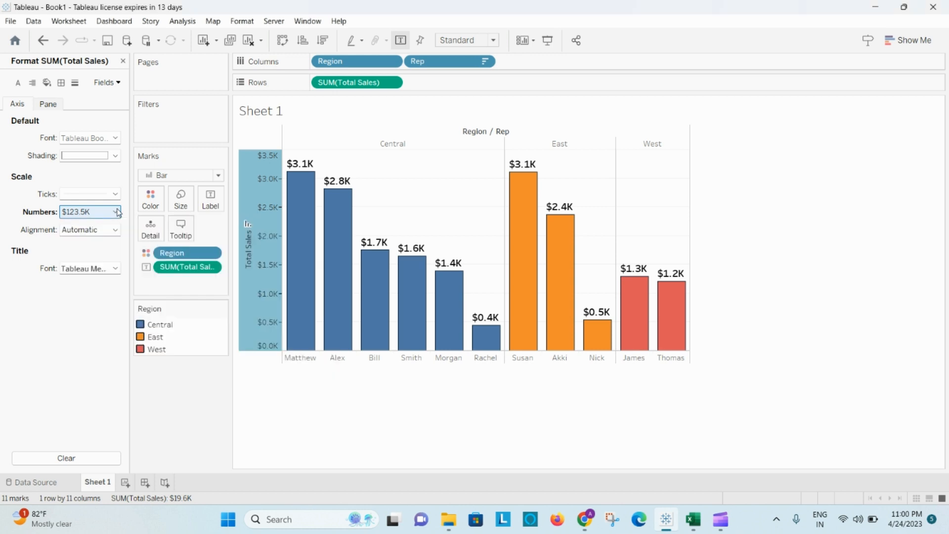
# Set the Total Sales axis title font to size 11 and bold
pyautogui.click(116, 269)
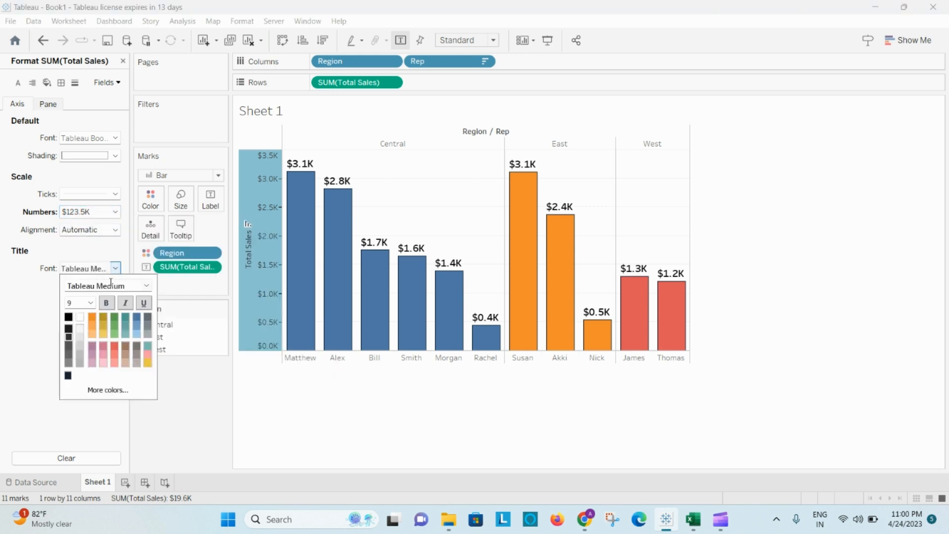
pyautogui.click(91, 303)
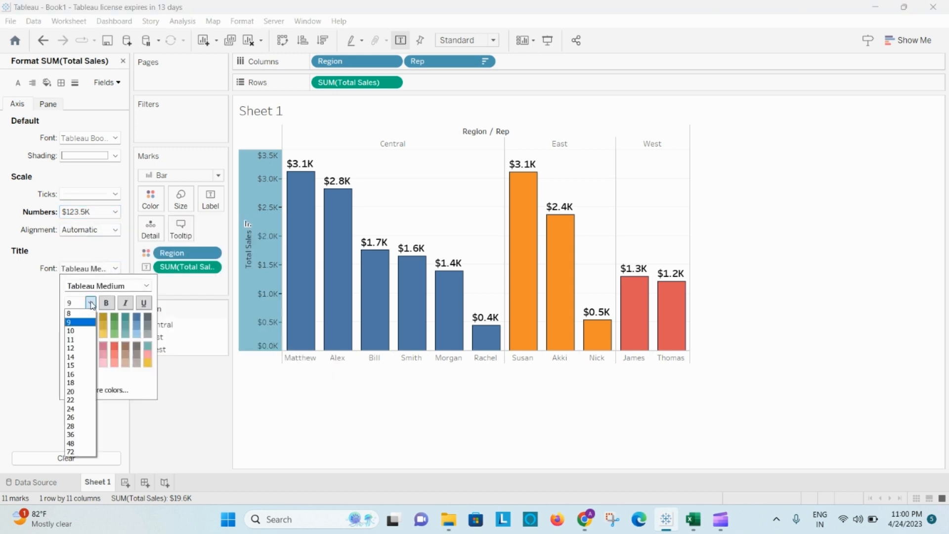
pyautogui.click(76, 340)
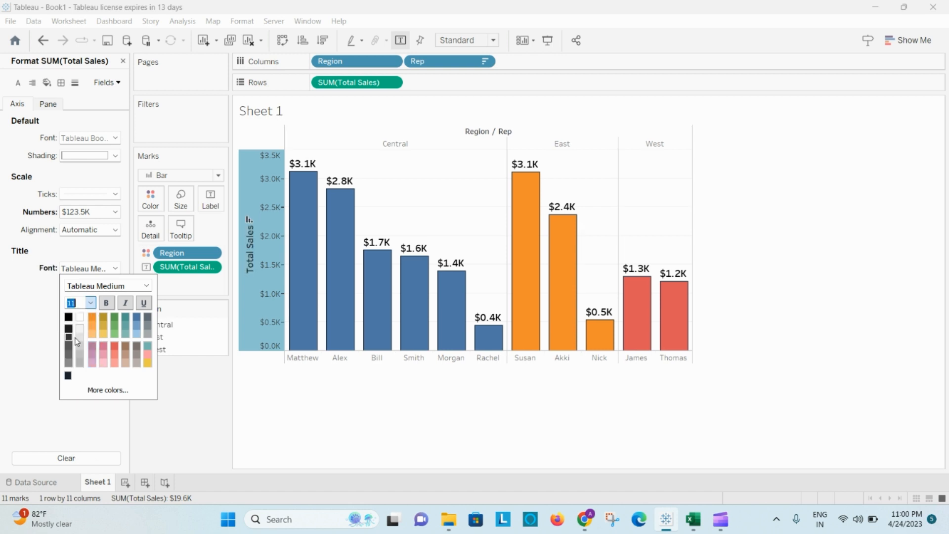
pyautogui.click(107, 303)
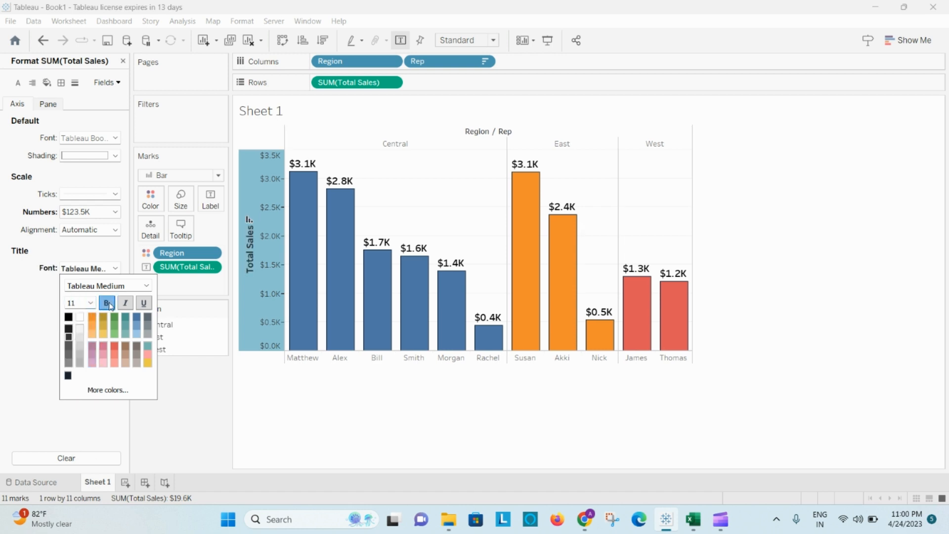
pyautogui.click(203, 381)
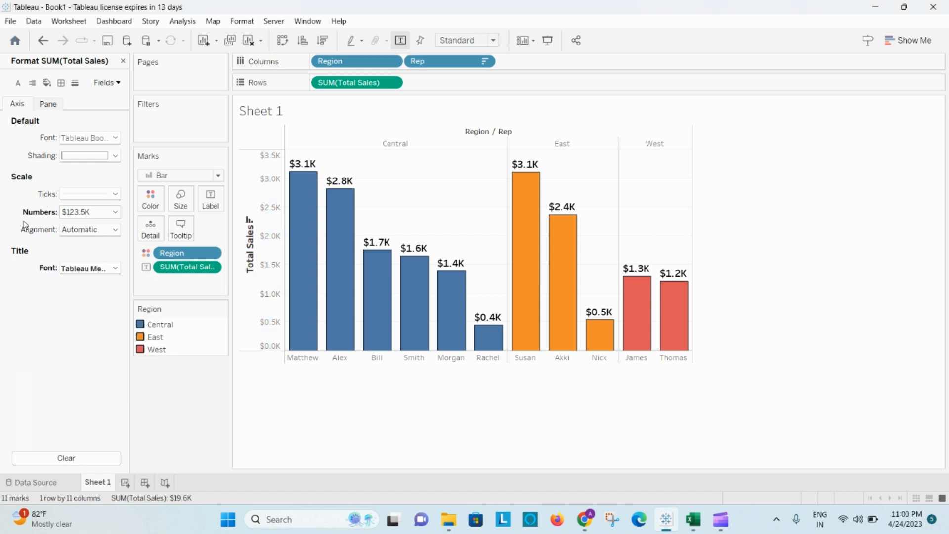
pyautogui.click(115, 230)
pyautogui.click(116, 234)
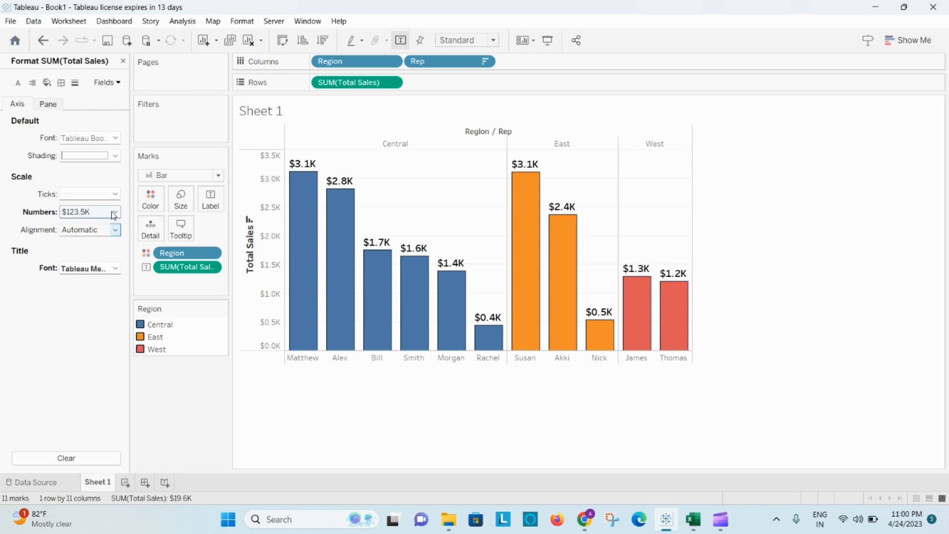
pyautogui.click(115, 193)
pyautogui.click(117, 198)
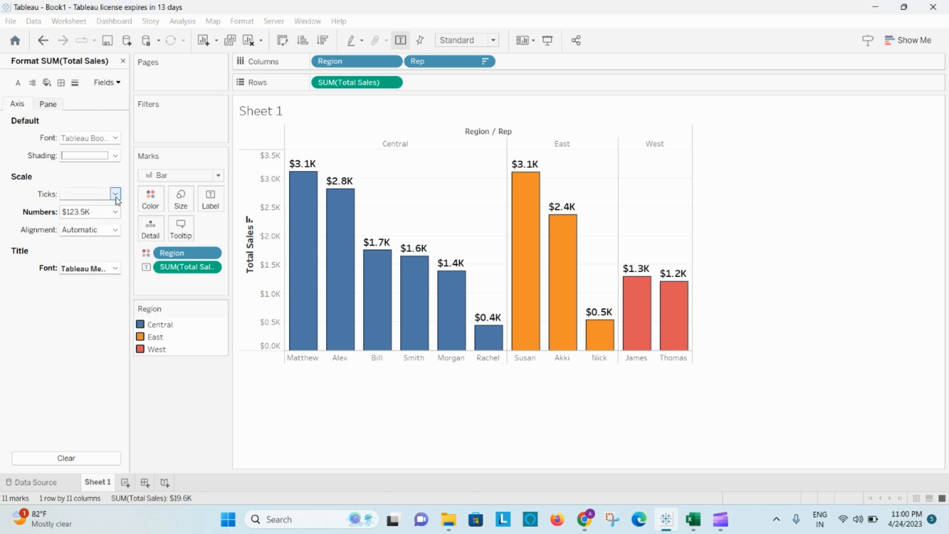
pyautogui.click(114, 156)
pyautogui.click(114, 157)
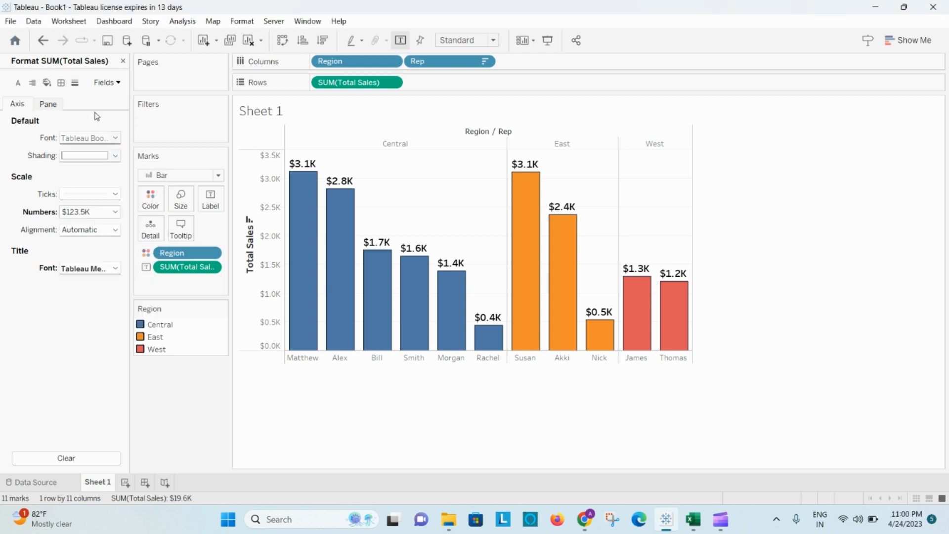
# Set the Totals font size to 11 in the Total Sales pane formatting
pyautogui.click(45, 105)
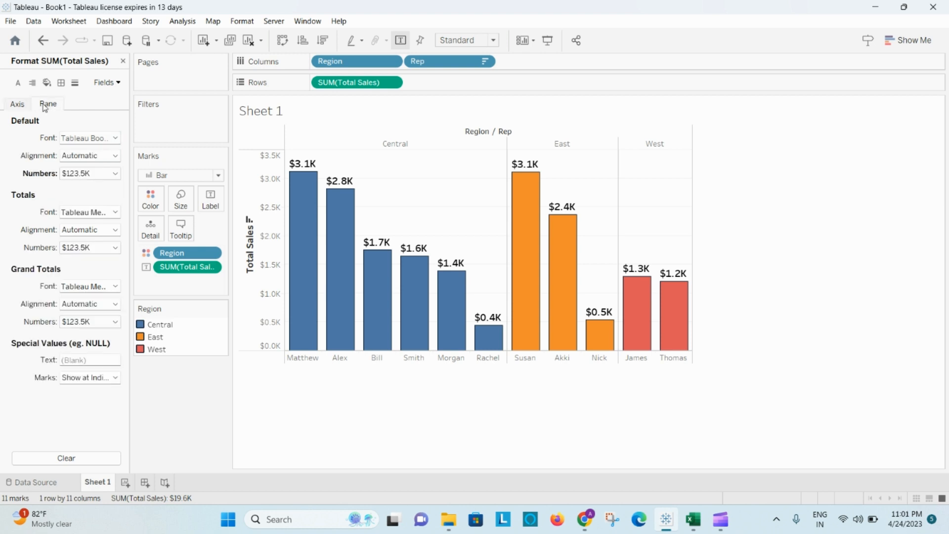
pyautogui.click(115, 212)
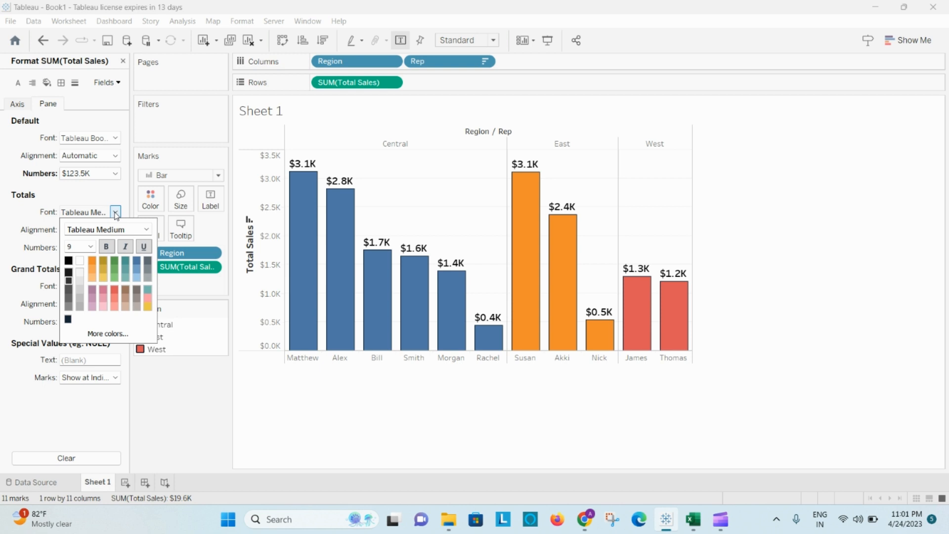
pyautogui.click(91, 246)
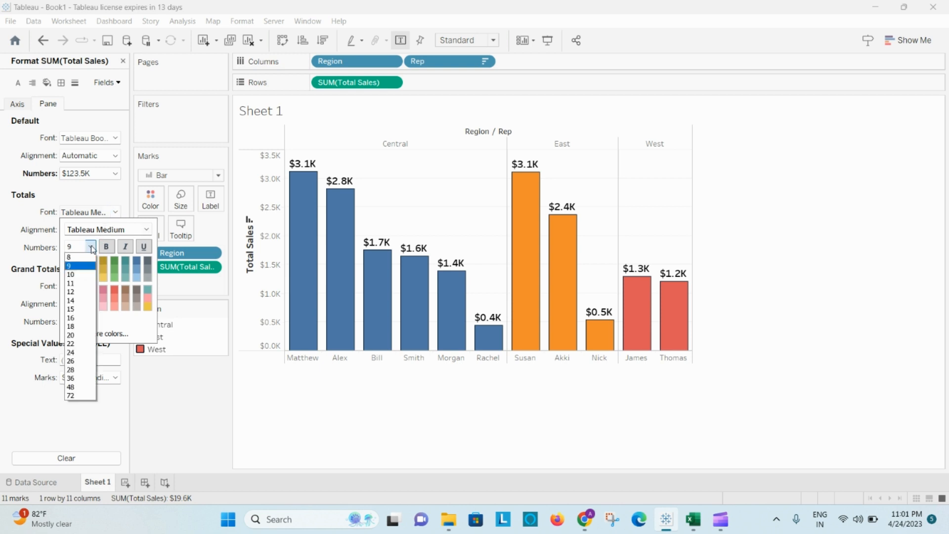
pyautogui.click(85, 284)
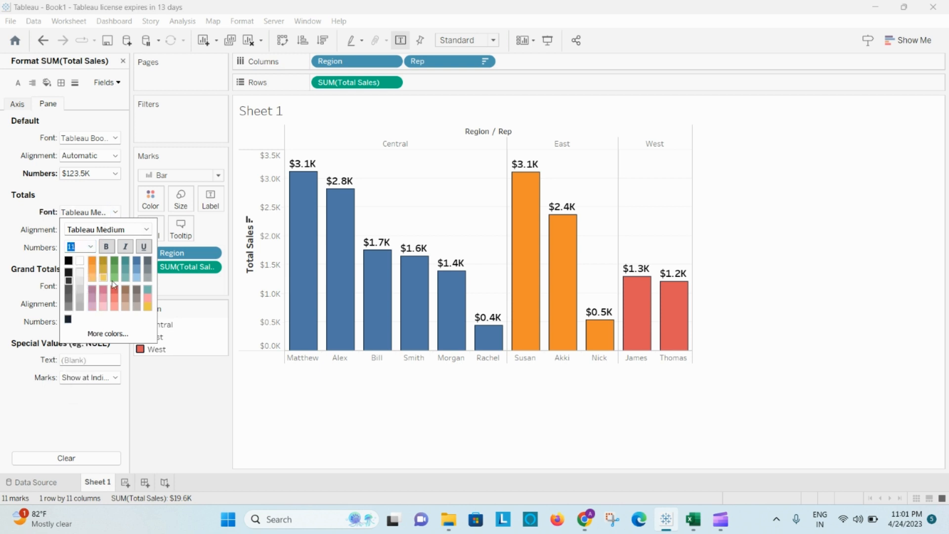
pyautogui.click(292, 406)
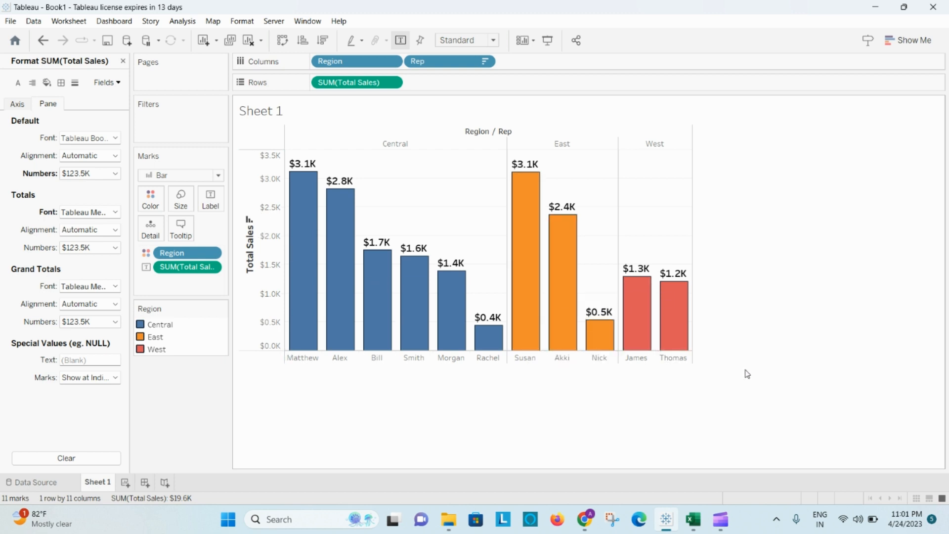
# Format the Rep header labels beneath the bars with a bold font at size 12
pyautogui.click(354, 360)
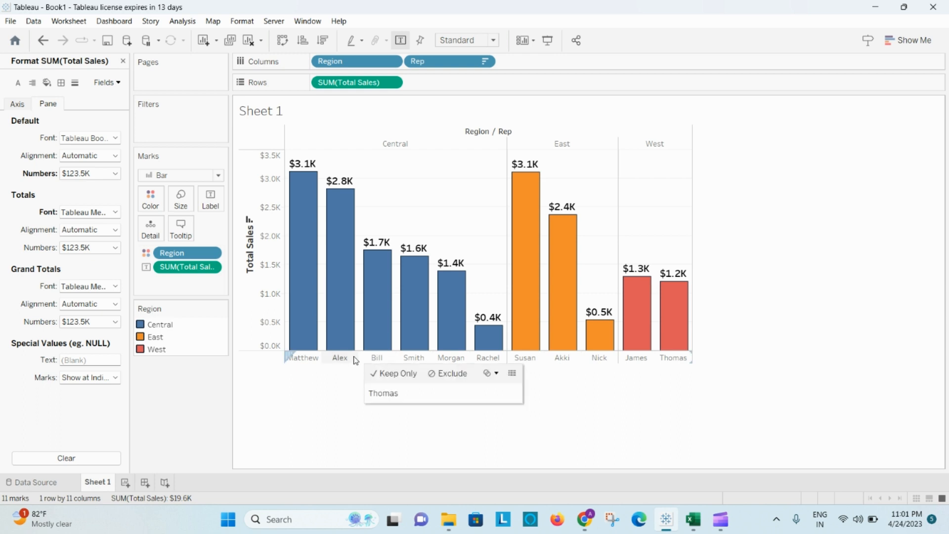
pyautogui.click(307, 359)
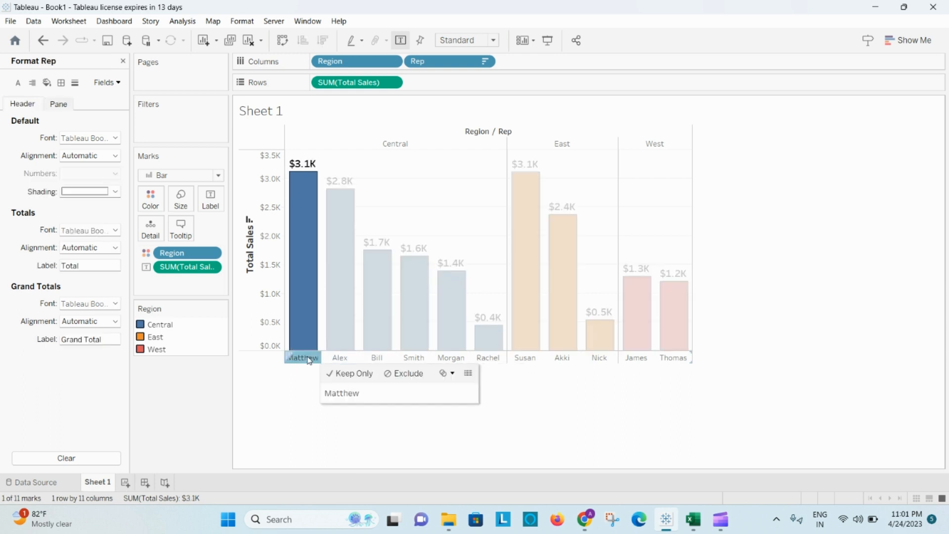
pyautogui.rightClick(307, 360)
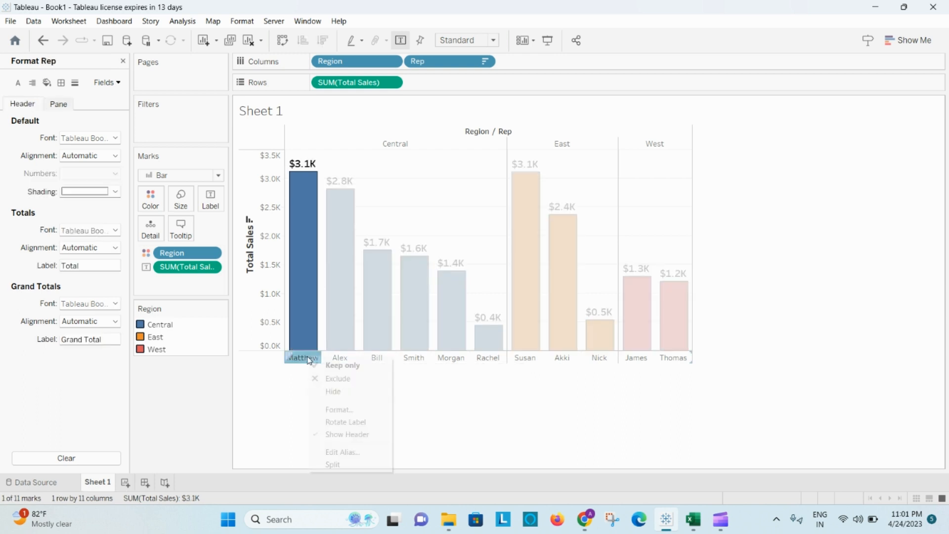
pyautogui.click(340, 410)
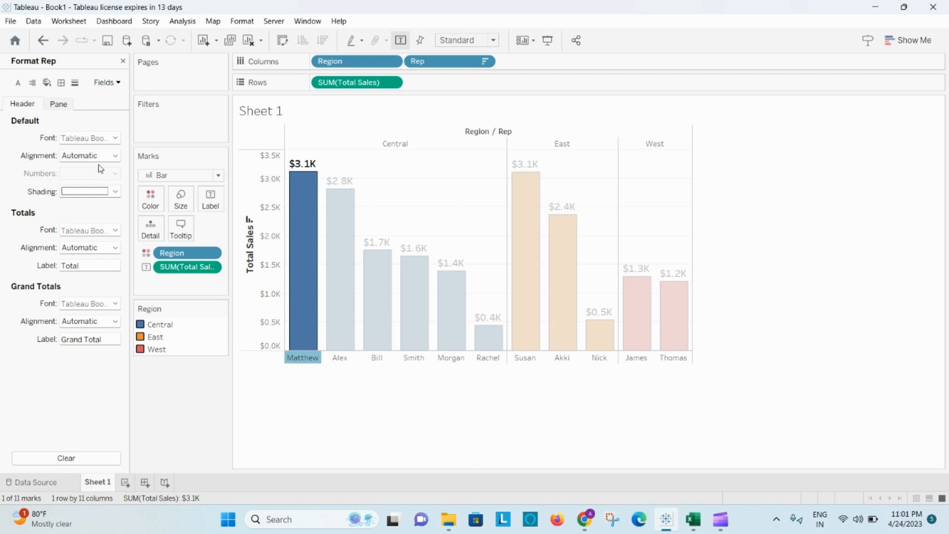
pyautogui.click(115, 156)
pyautogui.click(115, 156)
pyautogui.click(115, 138)
pyautogui.click(91, 173)
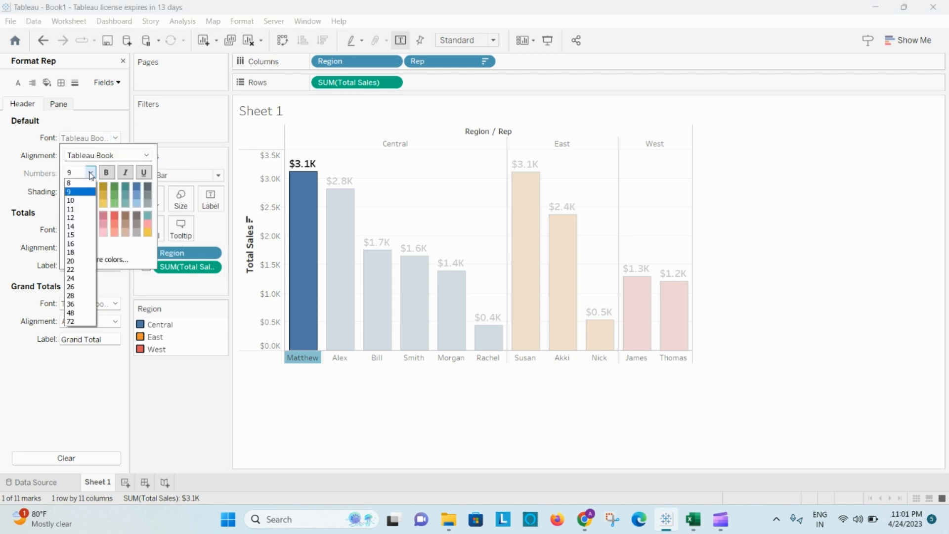
pyautogui.click(78, 209)
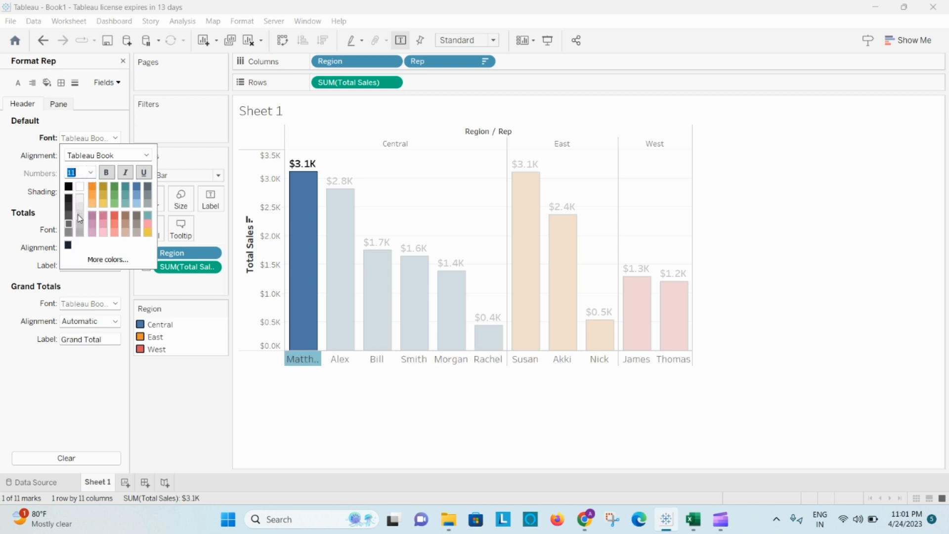
pyautogui.click(90, 173)
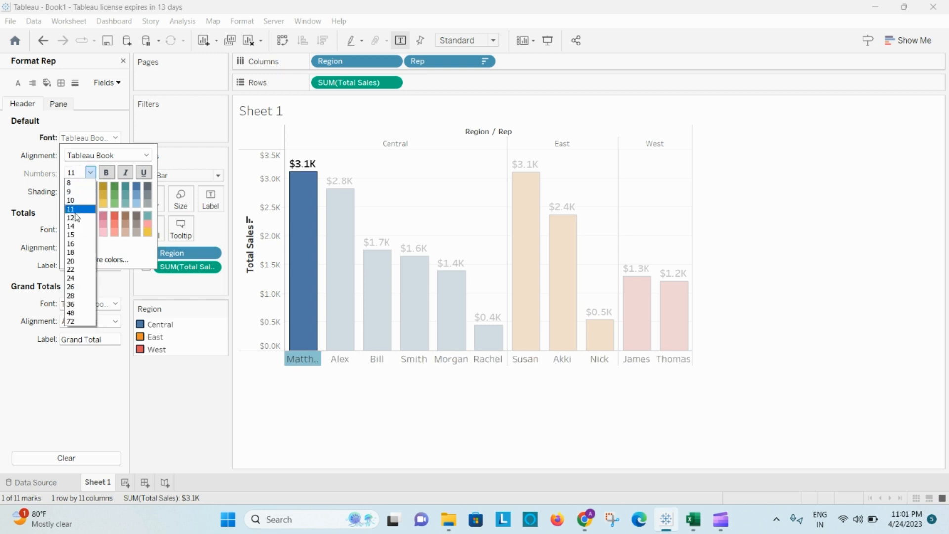
pyautogui.click(76, 217)
pyautogui.click(107, 172)
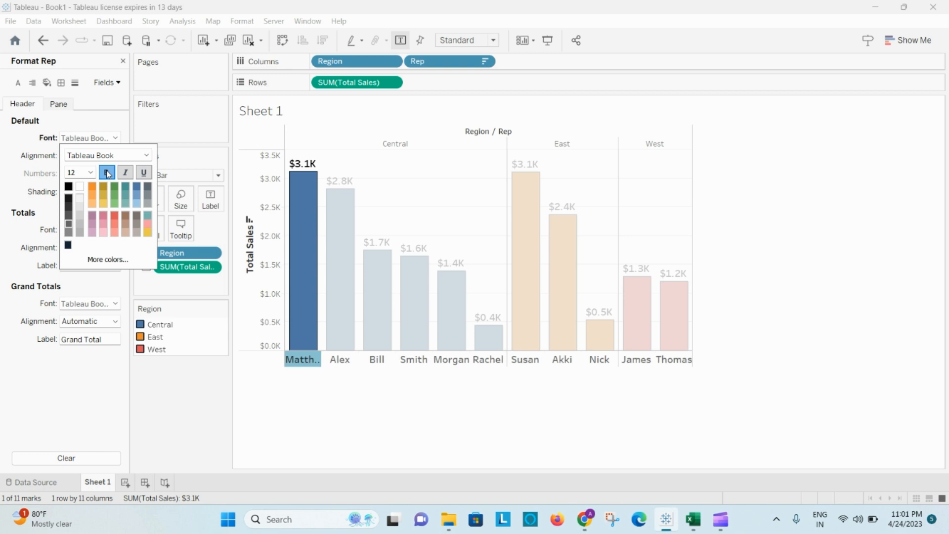
pyautogui.click(385, 436)
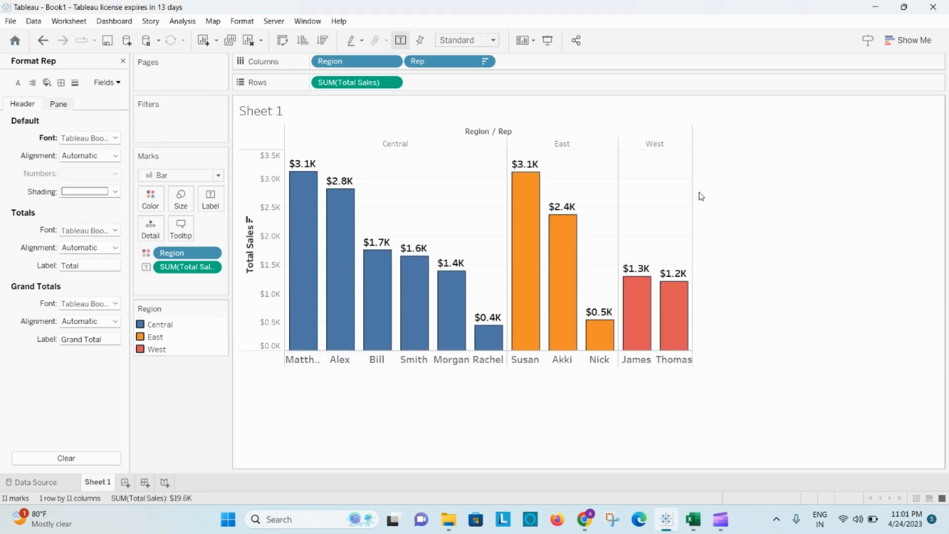
# Widen the bar chart so the full rep names fit under their bars
pyautogui.moveTo(692, 191); pyautogui.dragTo(776, 183)
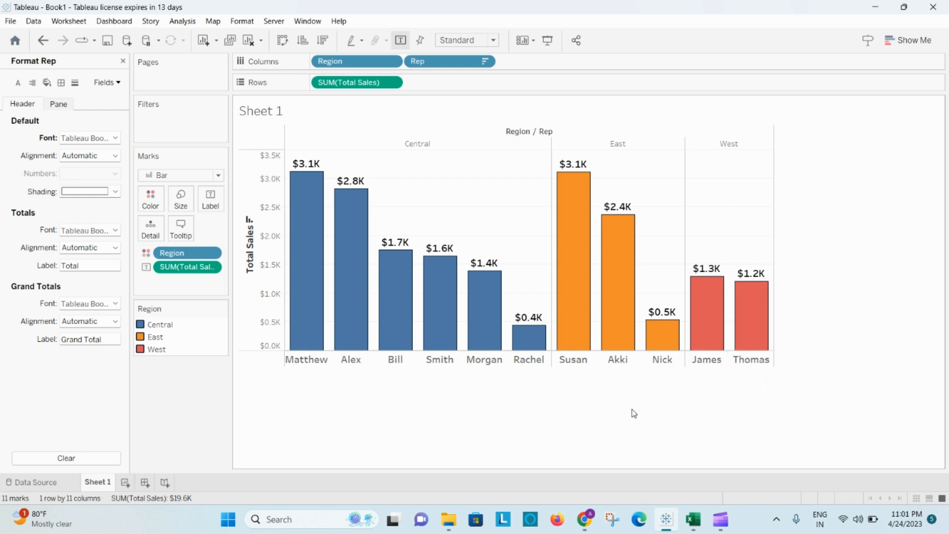
pyautogui.moveTo(751, 289)
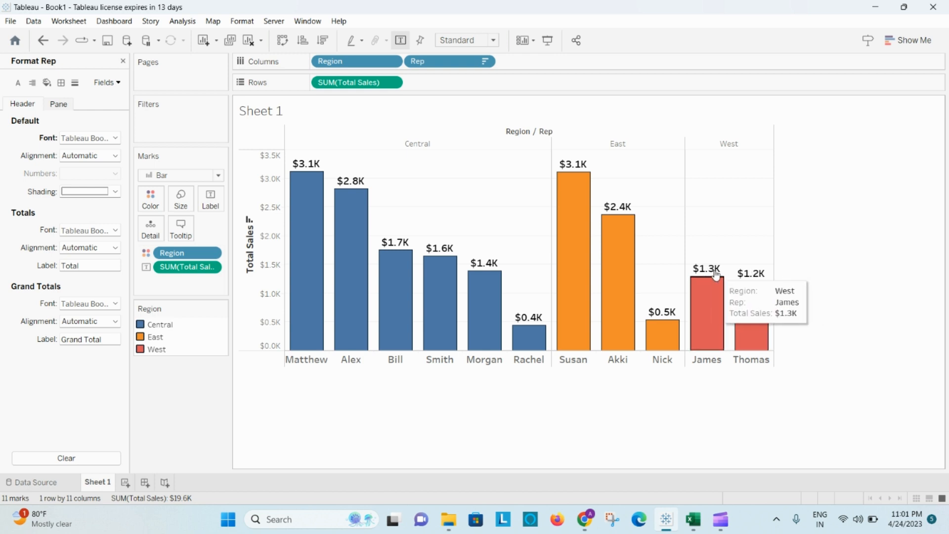
pyautogui.moveTo(709, 276)
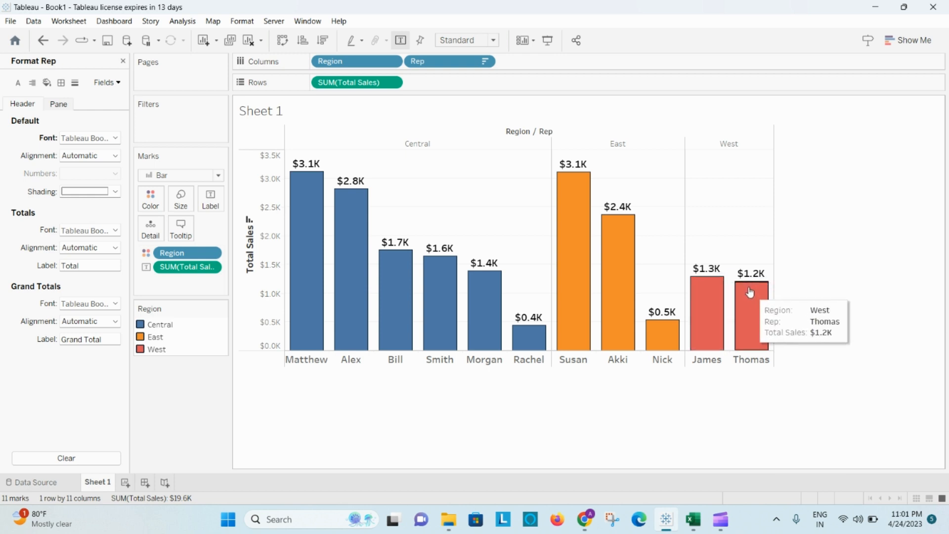
# Set the mark label of the shortest West bar to Always Show
pyautogui.rightClick(750, 289)
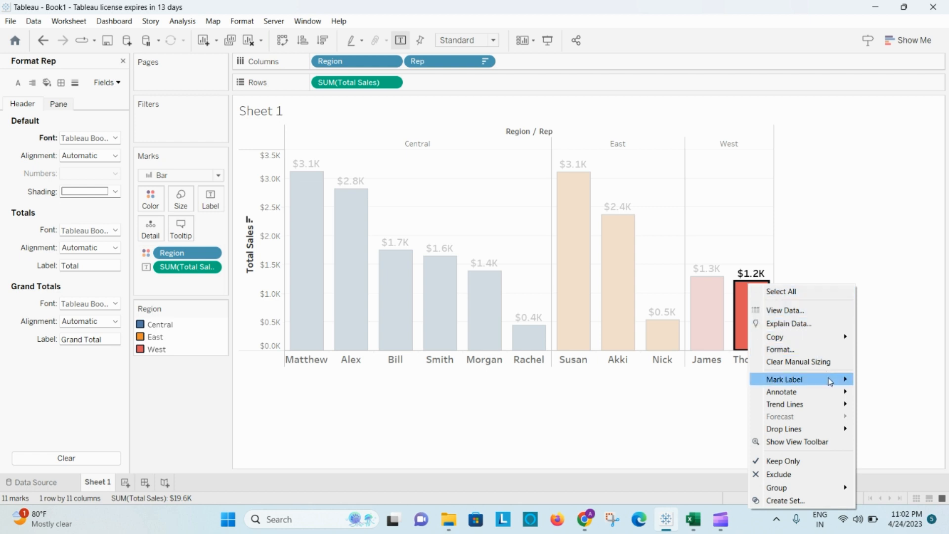
pyautogui.moveTo(831, 380)
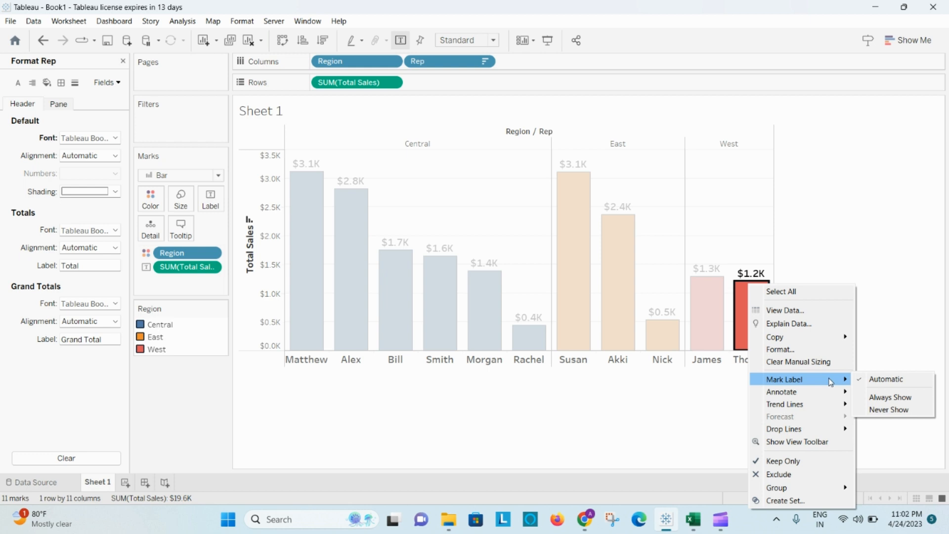
pyautogui.click(892, 398)
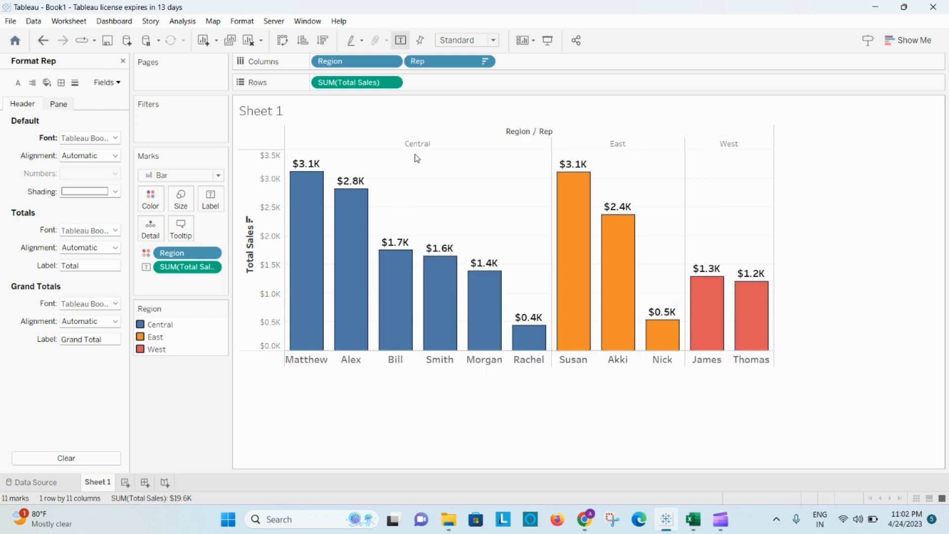
pyautogui.moveTo(307, 236)
pyautogui.rightClick(808, 159)
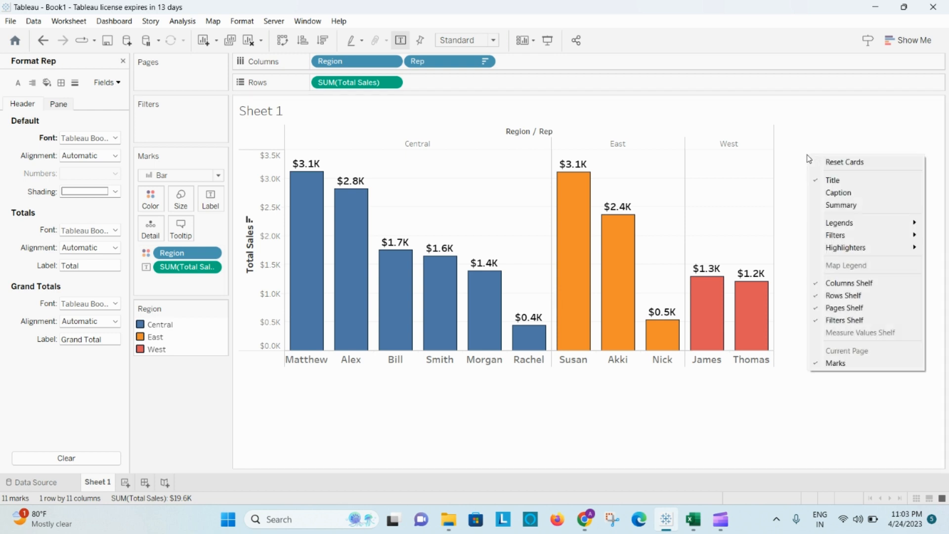
pyautogui.click(744, 415)
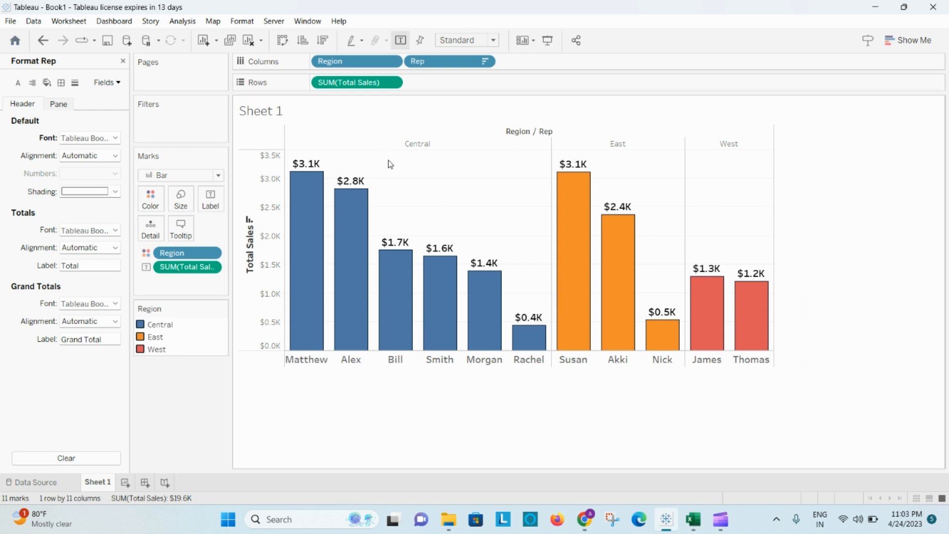
# Copy the chart as an image with title, view and color legend, using the layout with the legend to the right of the chart
pyautogui.rightClick(391, 164)
pyautogui.moveTo(463, 217)
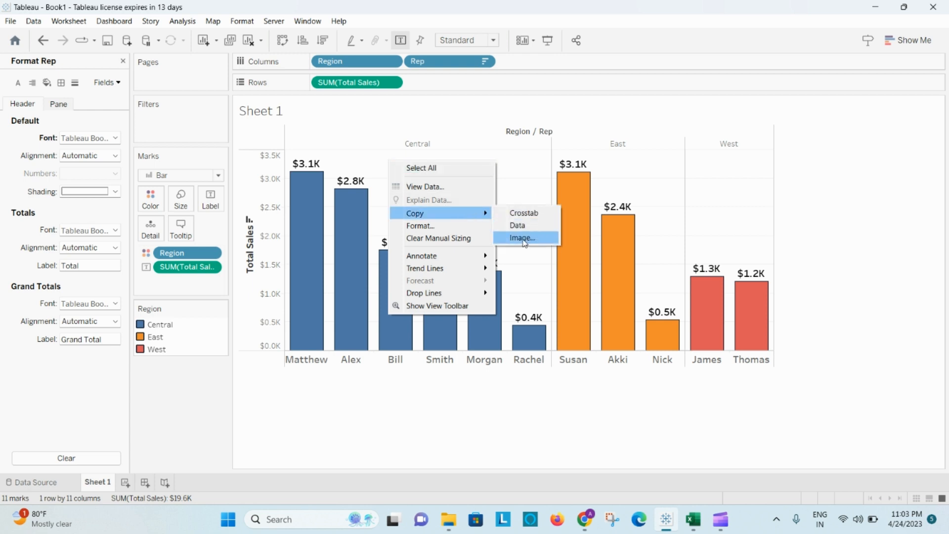
pyautogui.click(527, 240)
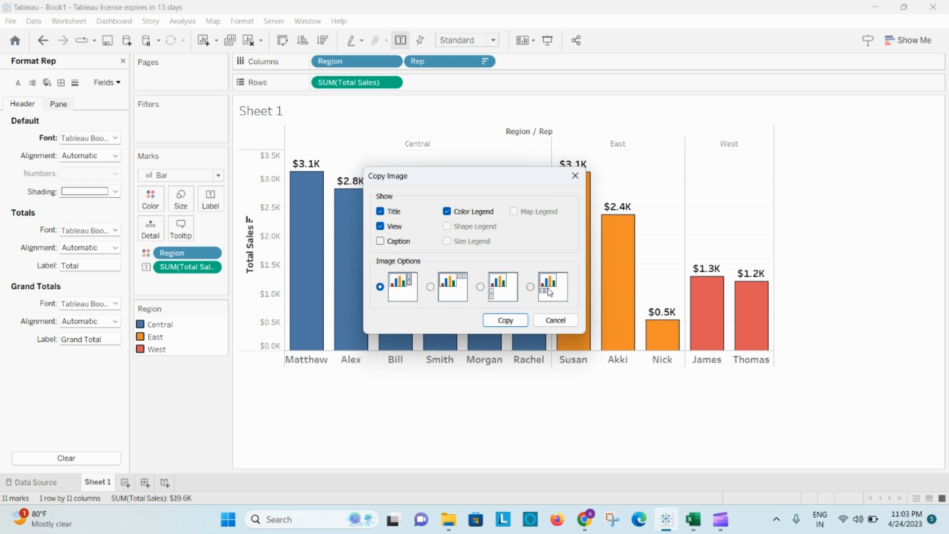
pyautogui.click(431, 287)
pyautogui.click(380, 286)
pyautogui.click(514, 324)
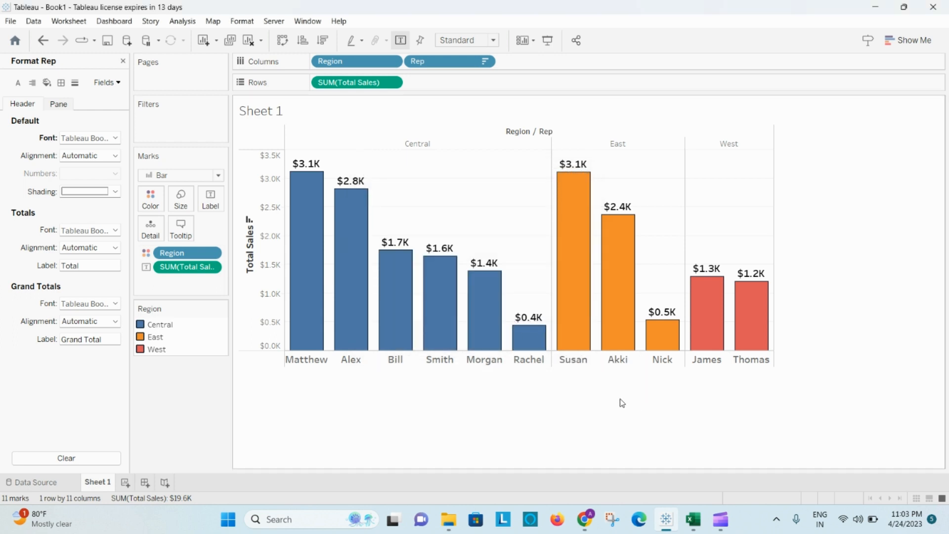
# Open Word, create a blank document and paste the copied chart image into it
pyautogui.click(324, 518)
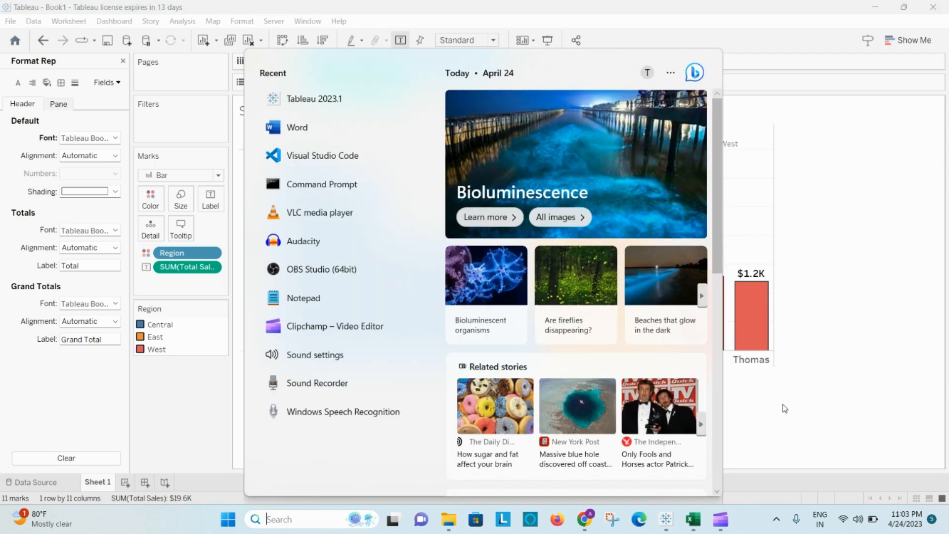
pyautogui.write('word')
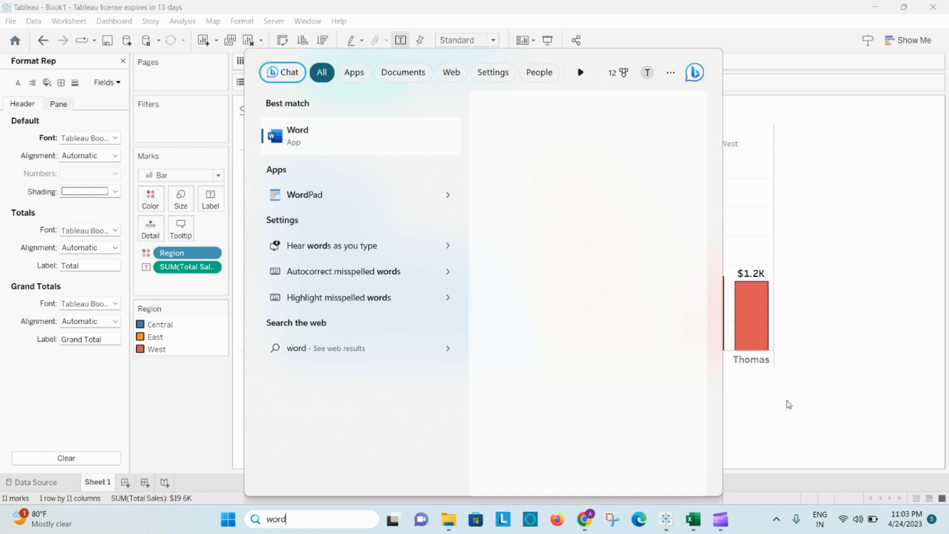
pyautogui.press('Return')
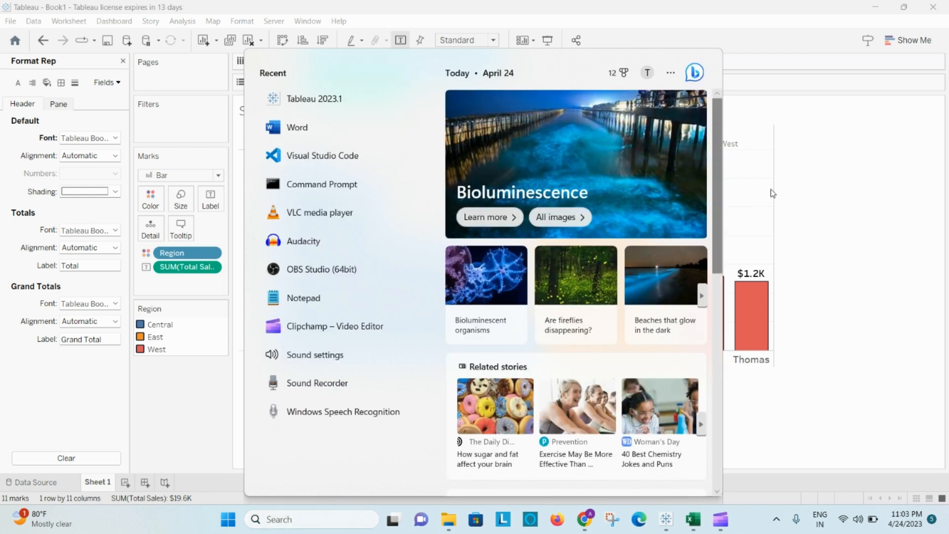
pyautogui.click(850, 221)
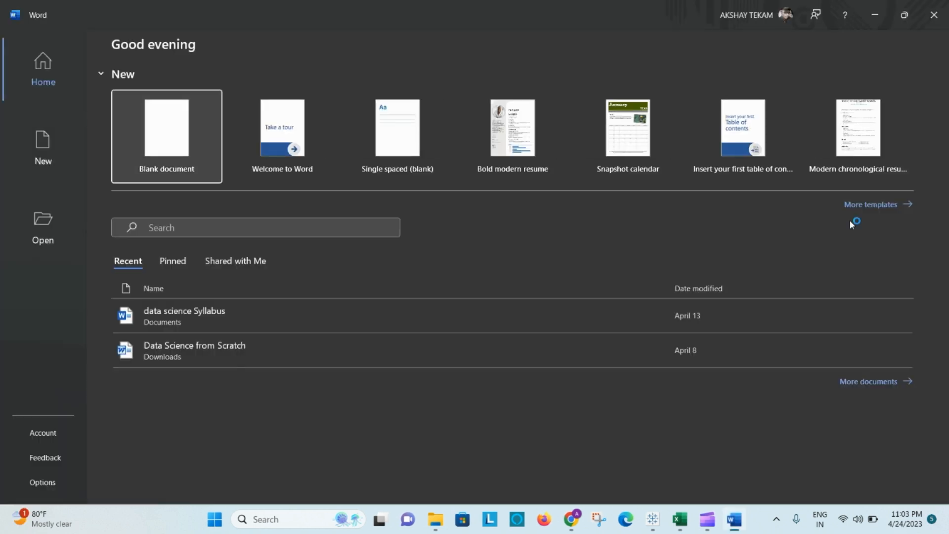
pyautogui.click(165, 127)
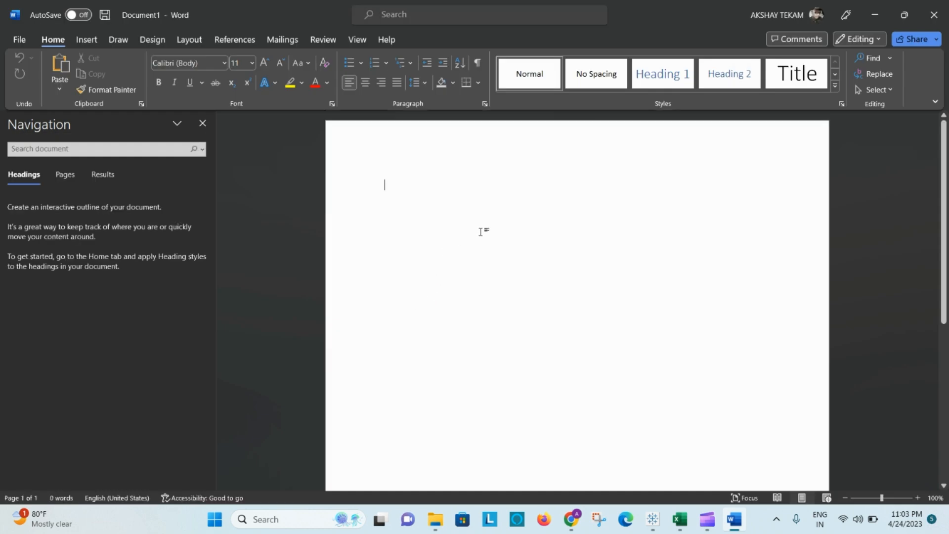
pyautogui.hotkey('ctrl', 'v')
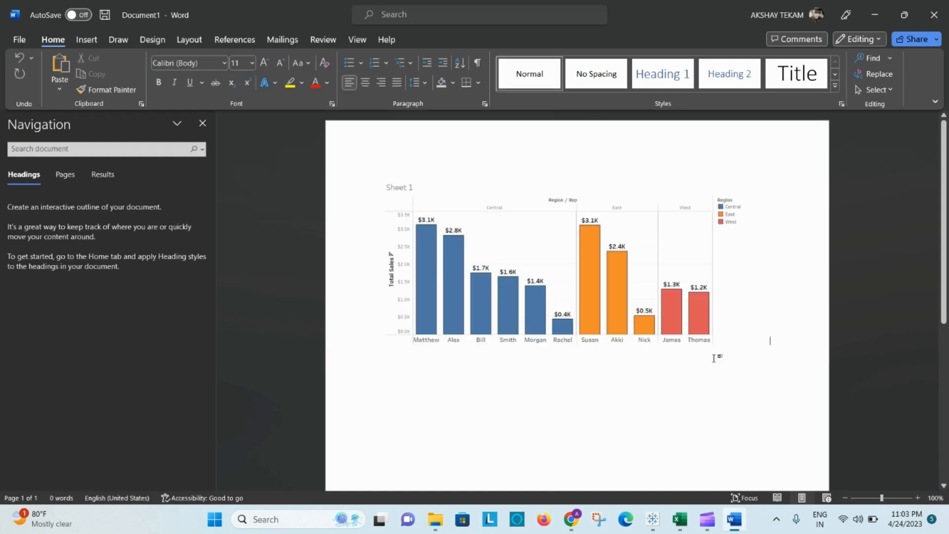
# Close the Navigation pane beside the Word document and switch back to the Tableau worksheet
pyautogui.click(203, 123)
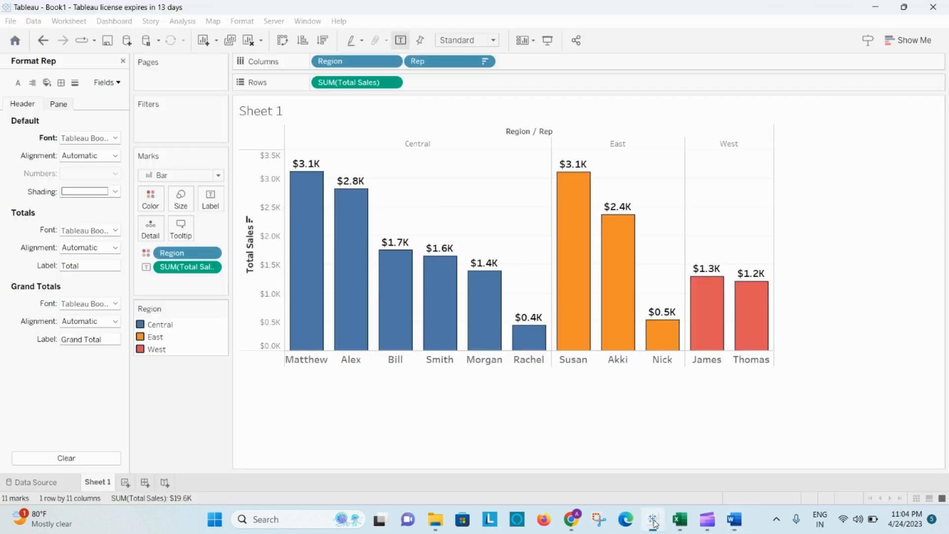
pyautogui.click(653, 520)
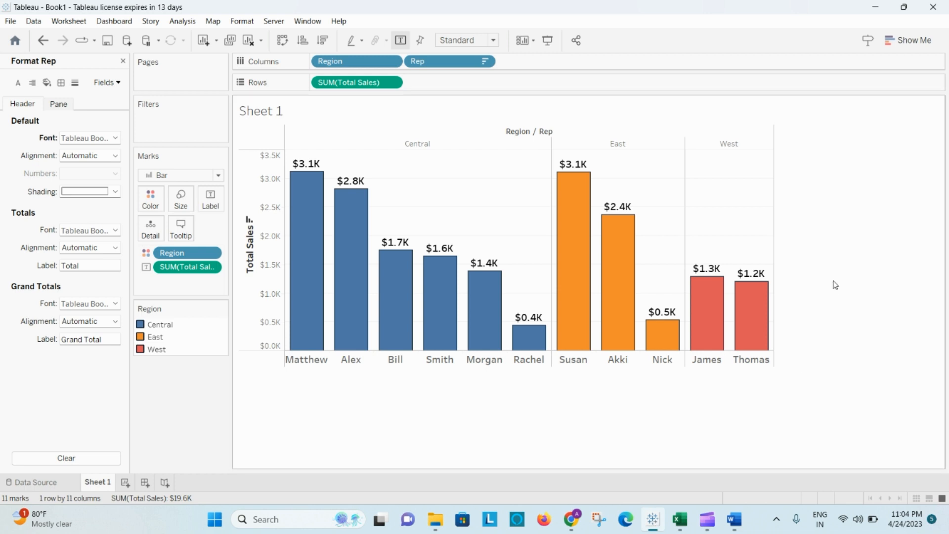